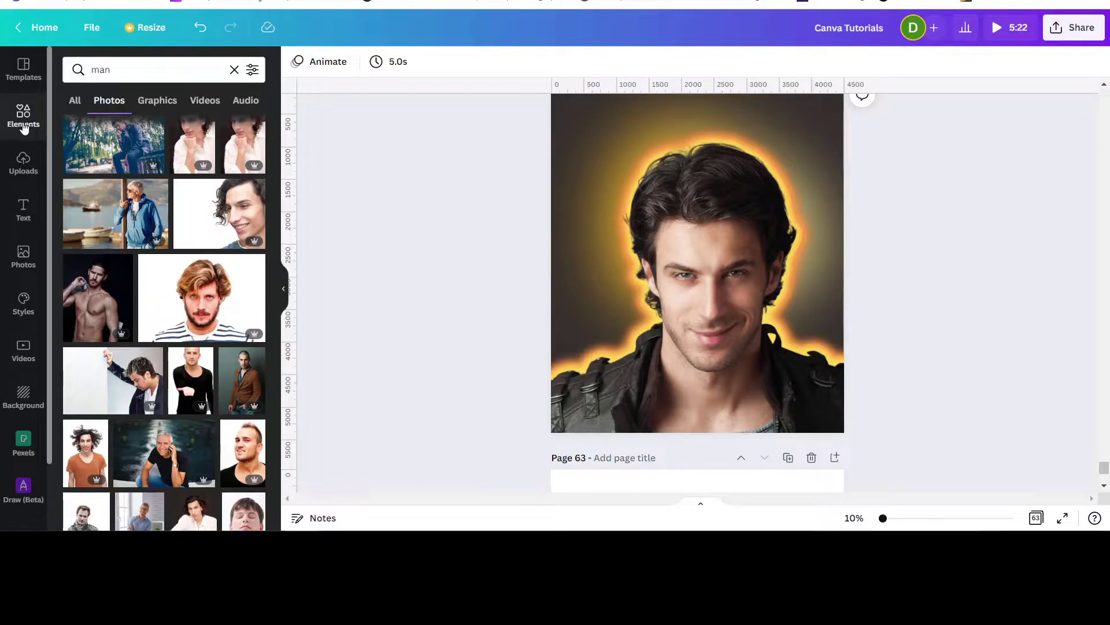
Step: Search the photo library for "man" and browse the results for a suitable portrait
click(115, 70)
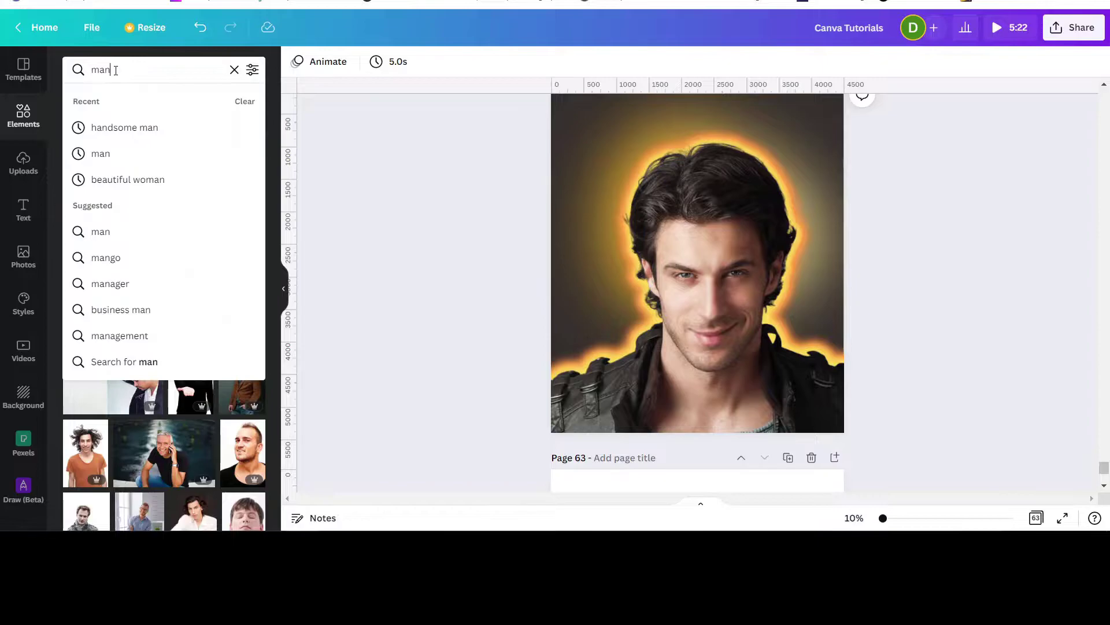
key(BackSpace)
key(BackSpace)
key(BackSpace)
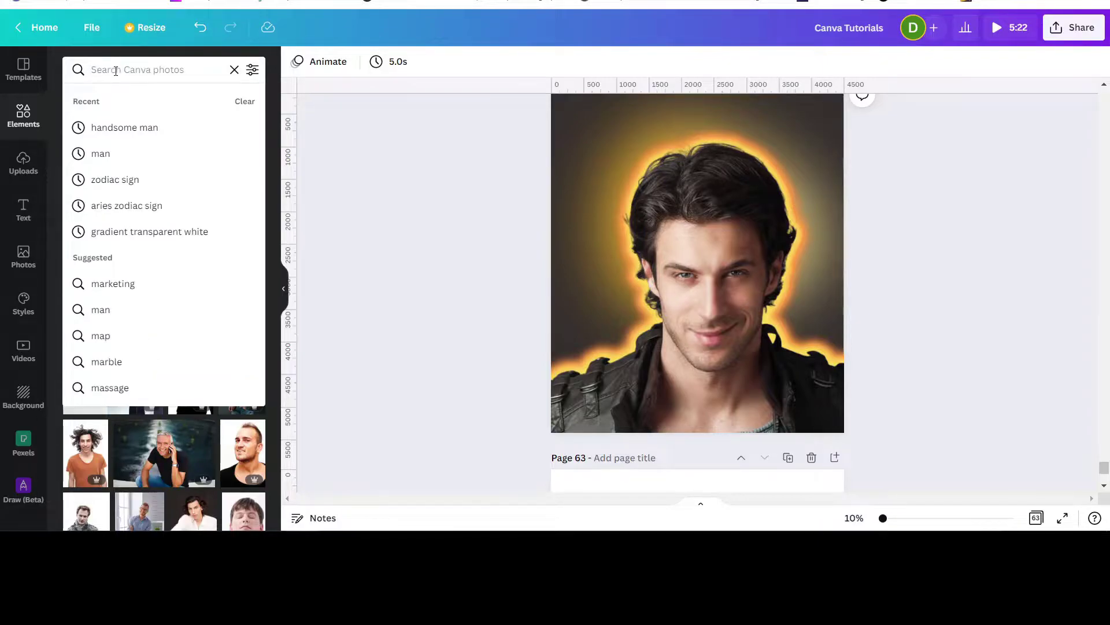
text(man)
key(Return)
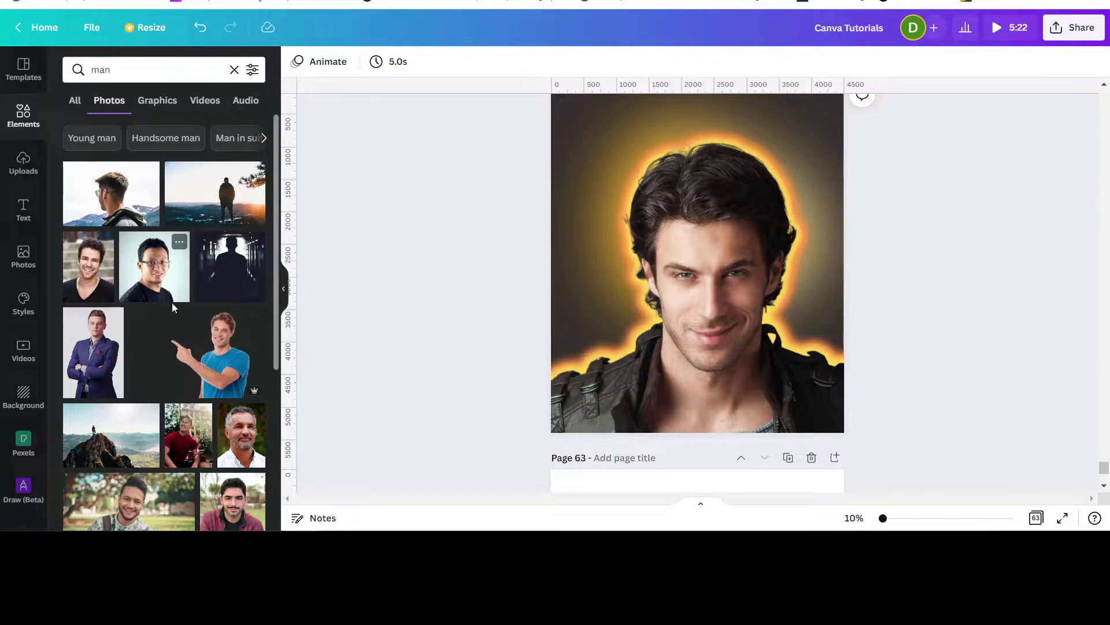
scroll(185, 295, down, 5)
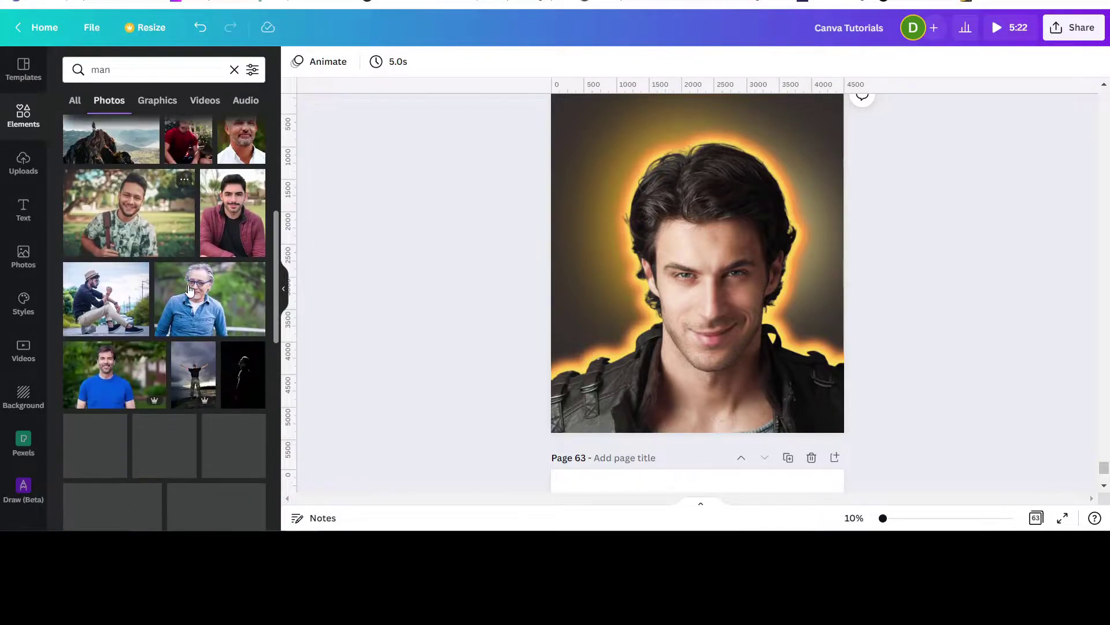
scroll(190, 289, down, 2)
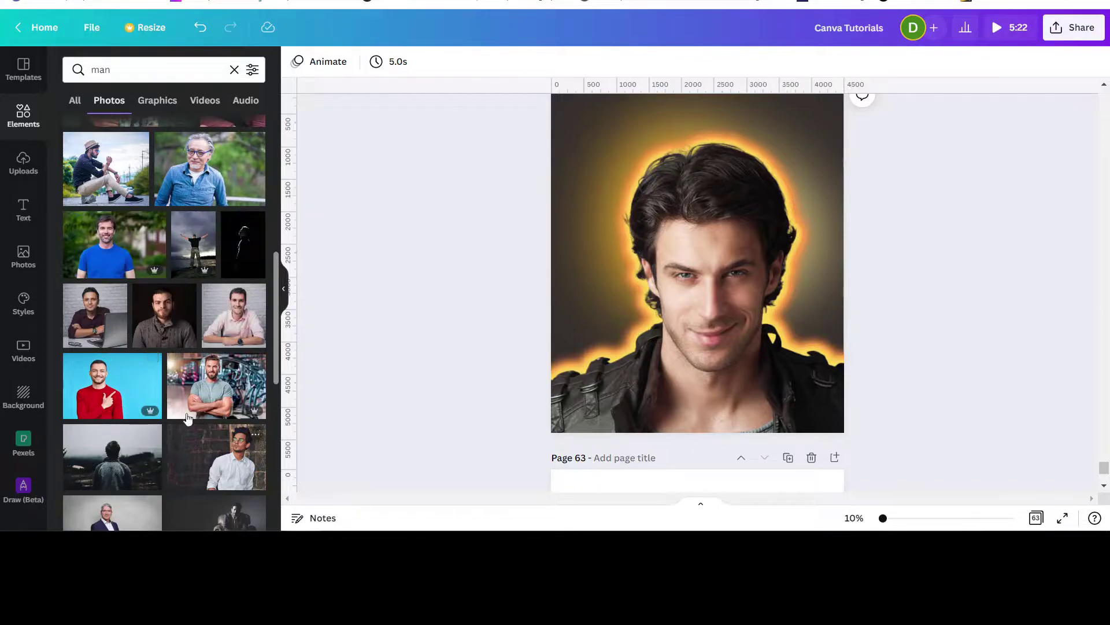
scroll(186, 416, down, 3)
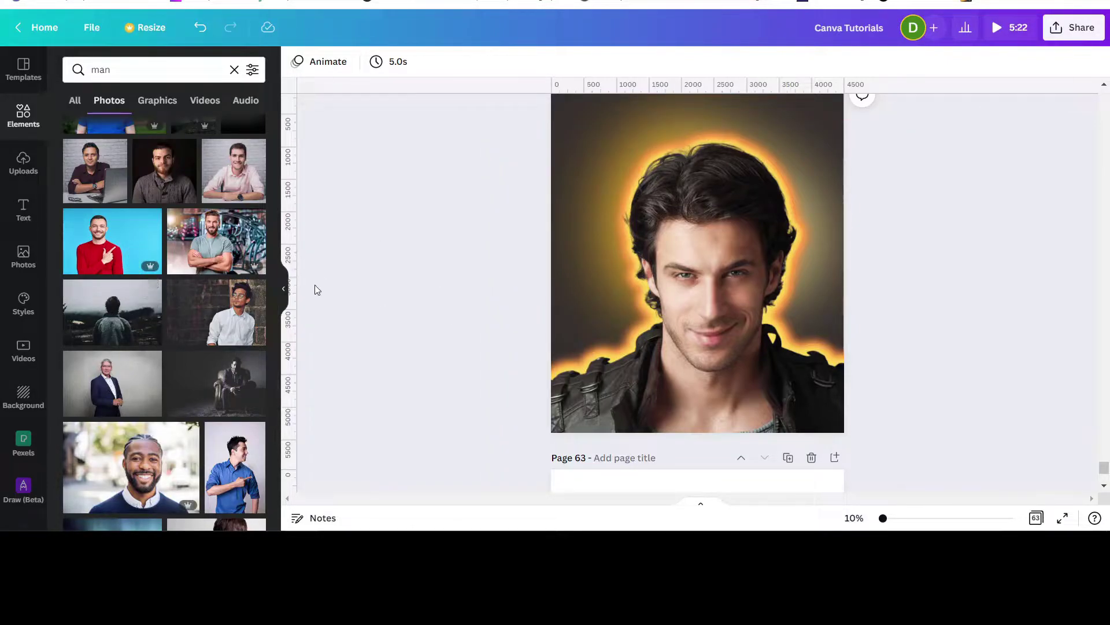
scroll(165, 324, down, 3)
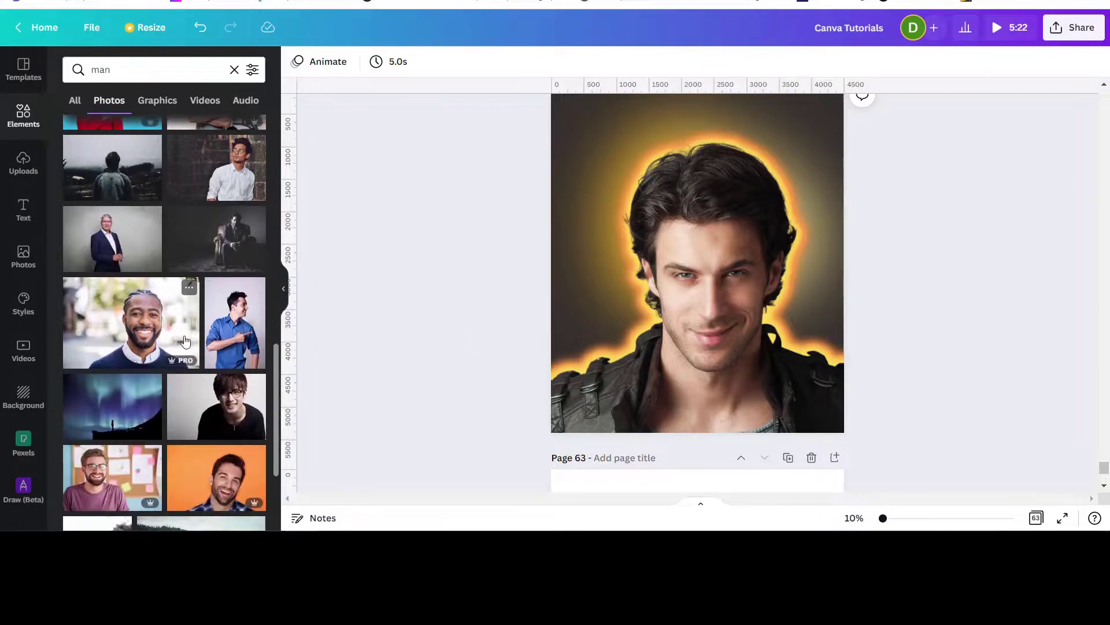
scroll(1016, 338, down, 3)
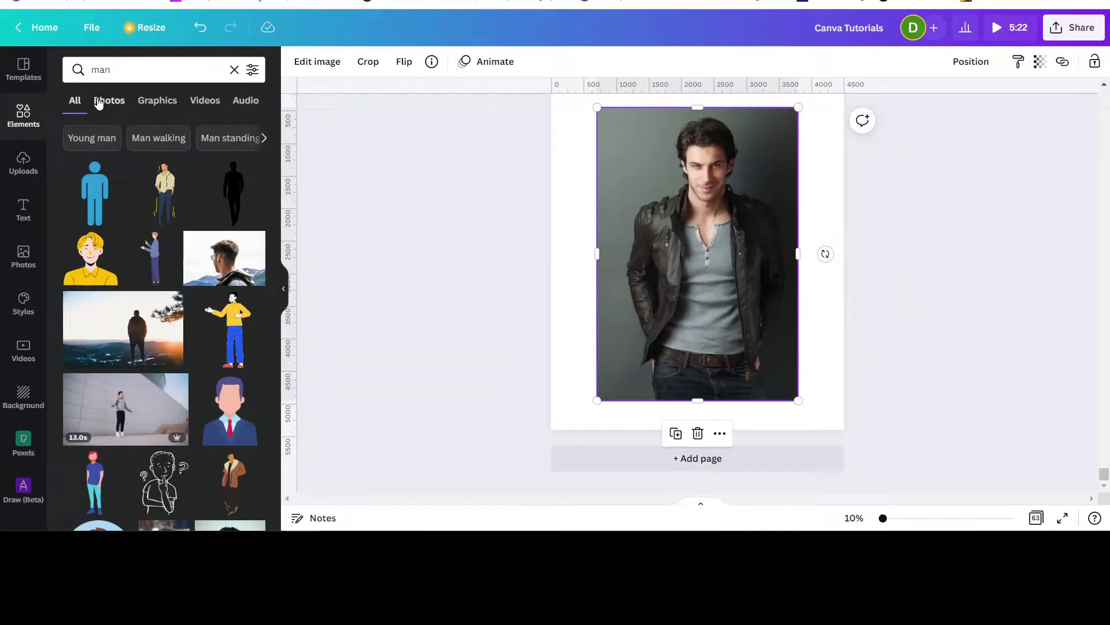
Step: Limit the library results to photos, collapse the library, and remove the background from the man's photo on page 63
click(98, 101)
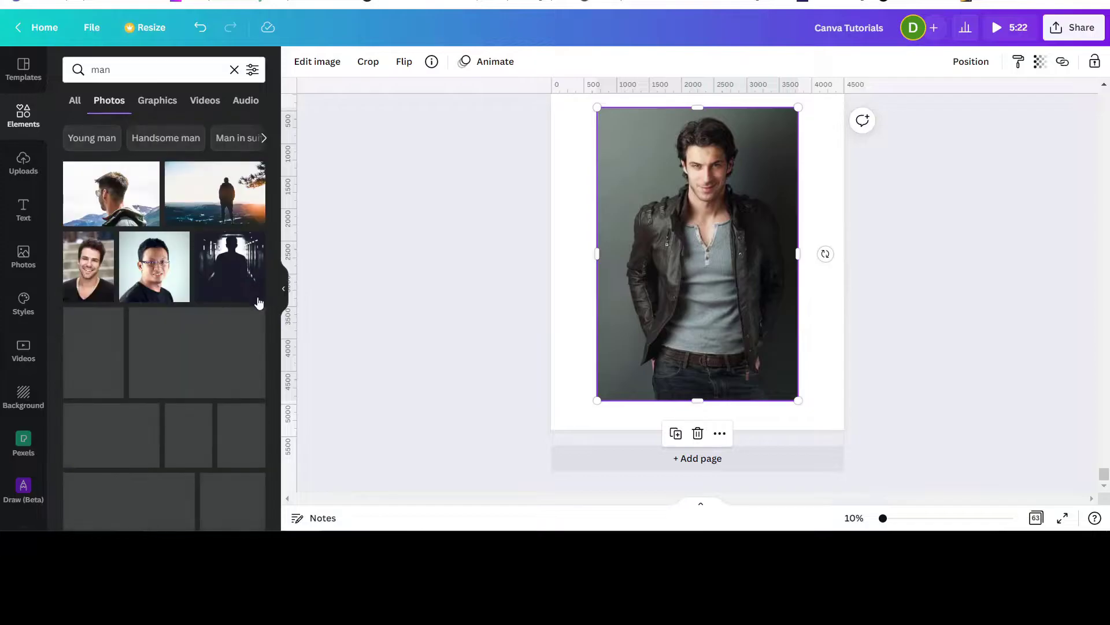
click(284, 291)
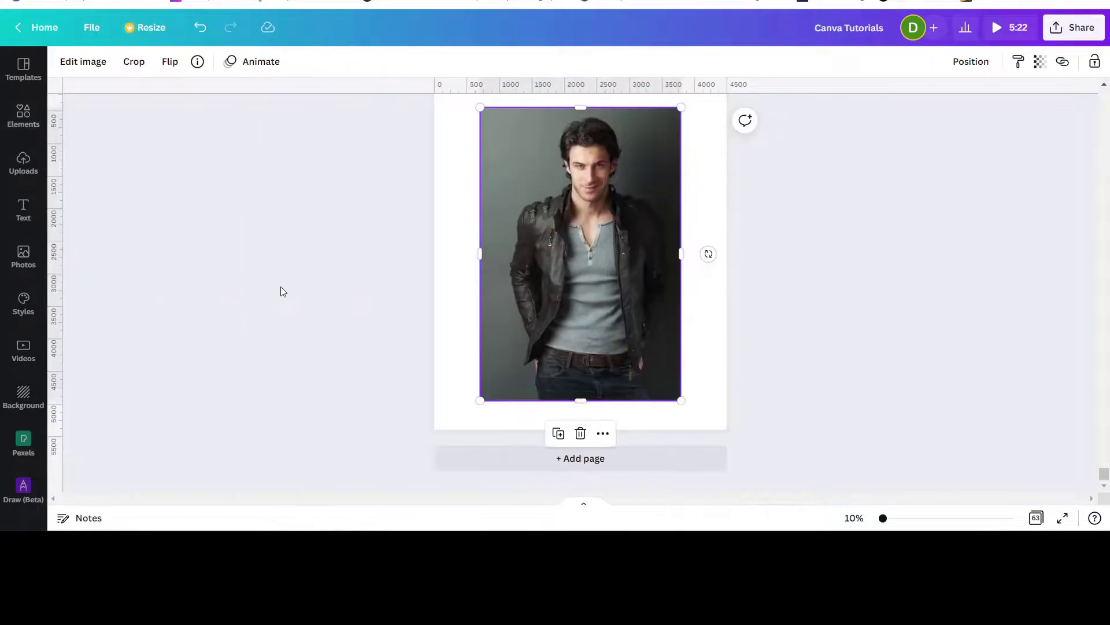
scroll(979, 430, up, 1)
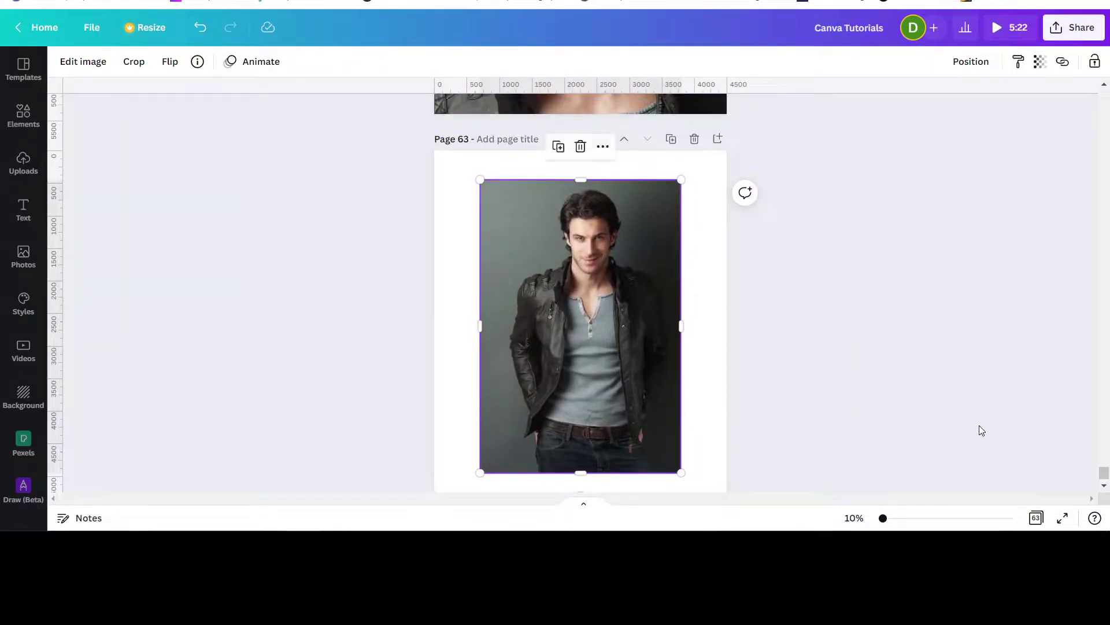
scroll(979, 429, down, 1)
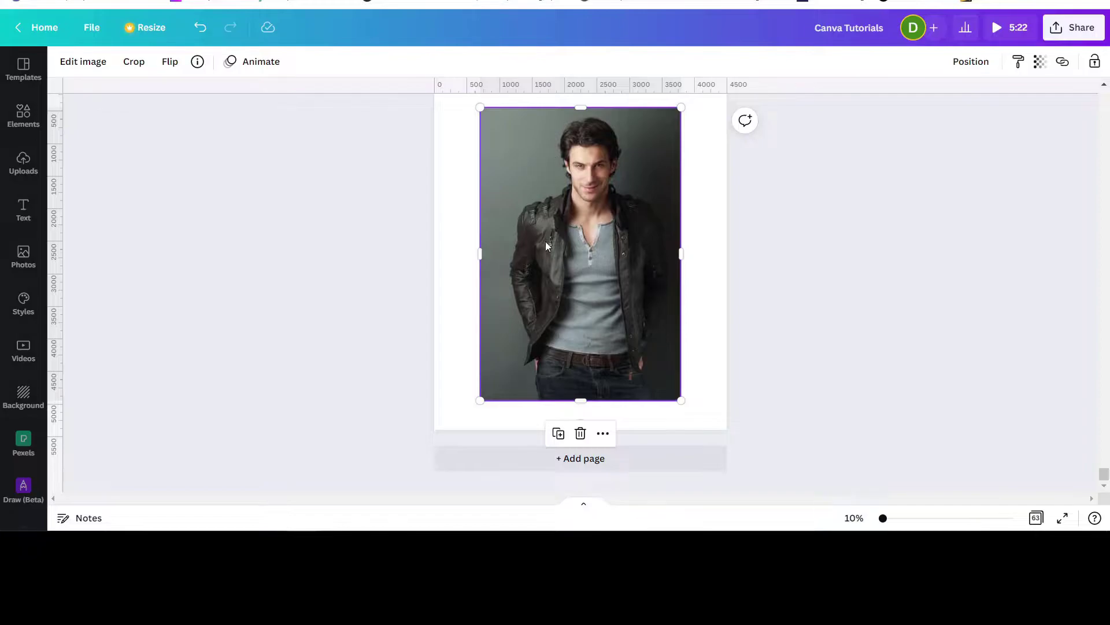
click(82, 63)
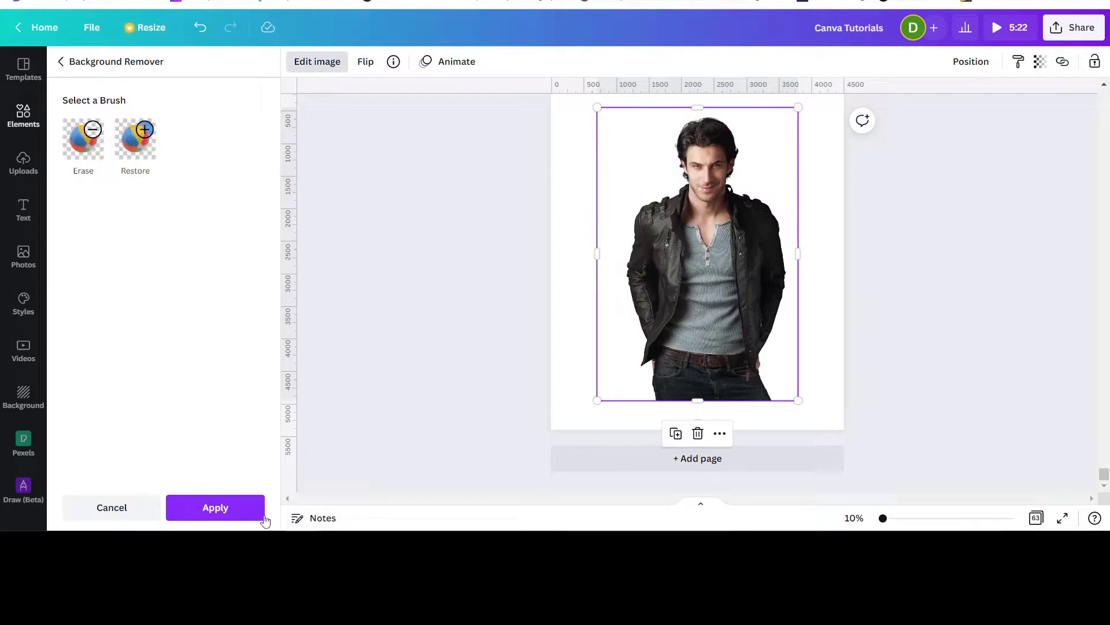
click(198, 509)
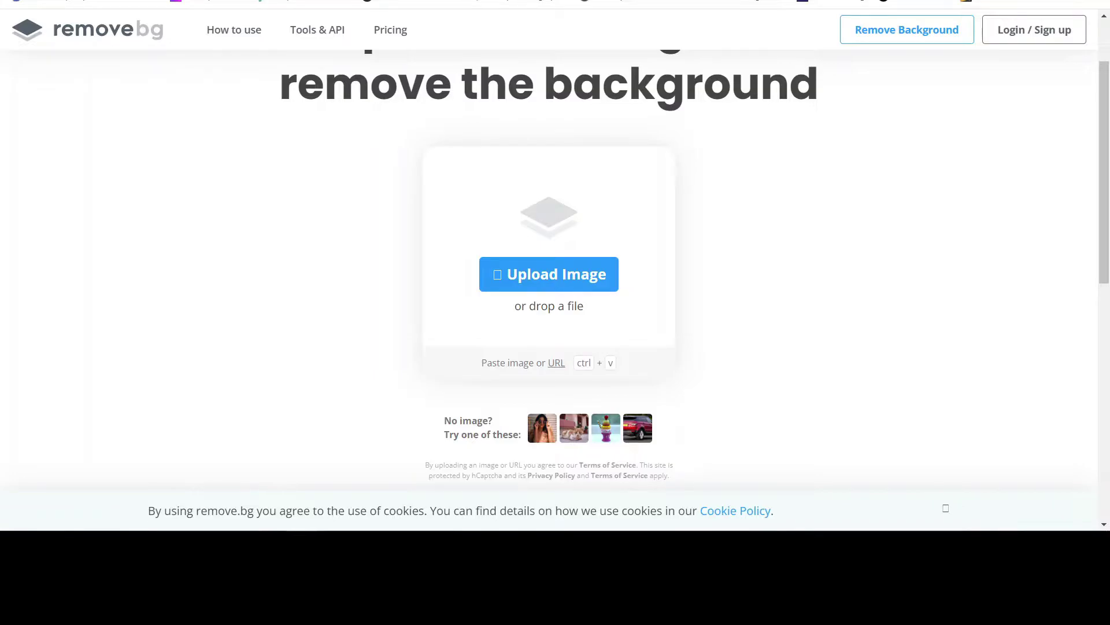
Step: Switch from remove.bg back to the Canva design and enlarge the cut-out man to nearly the full page height
click(175, 2)
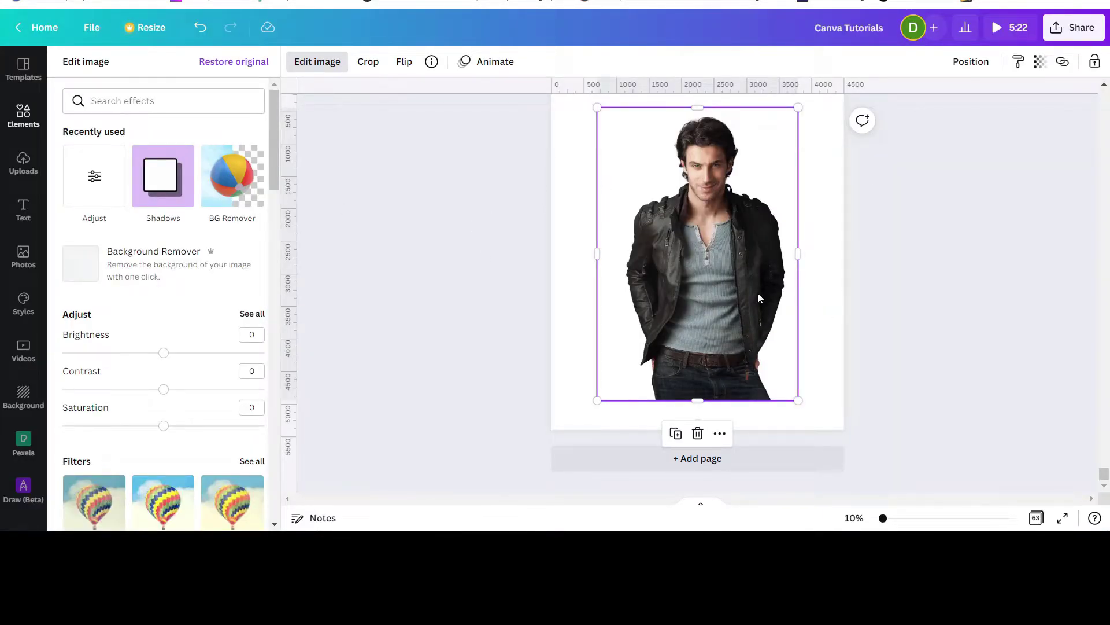
scroll(913, 314, up, 1)
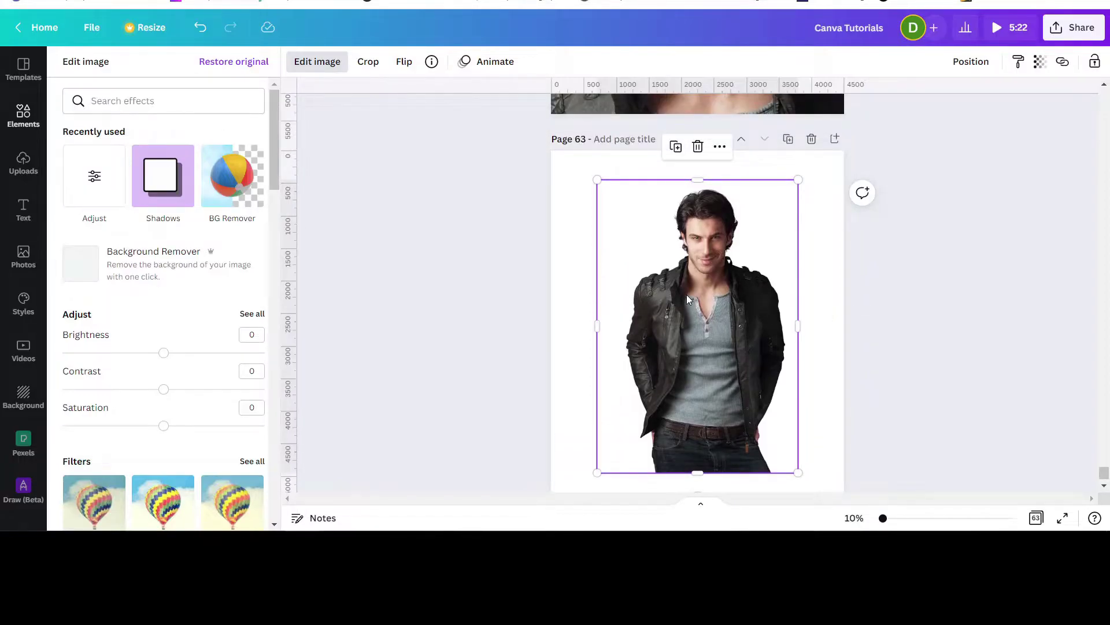
drag(597, 471, 587, 488)
drag(799, 180, 831, 163)
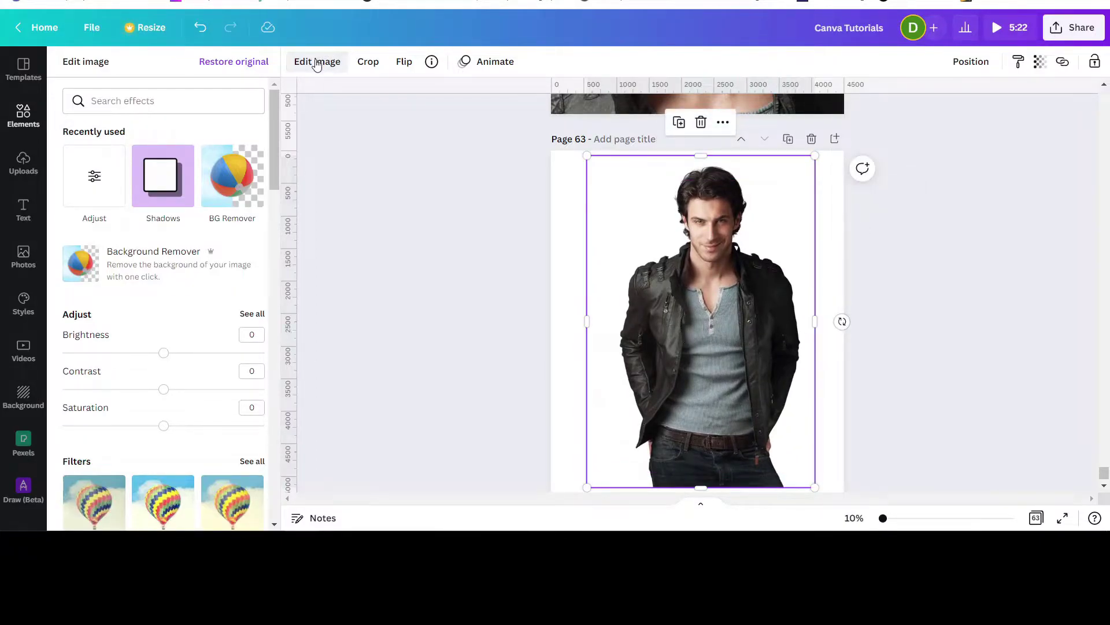
Step: Add a Glow shadow to the cut-out man
click(317, 63)
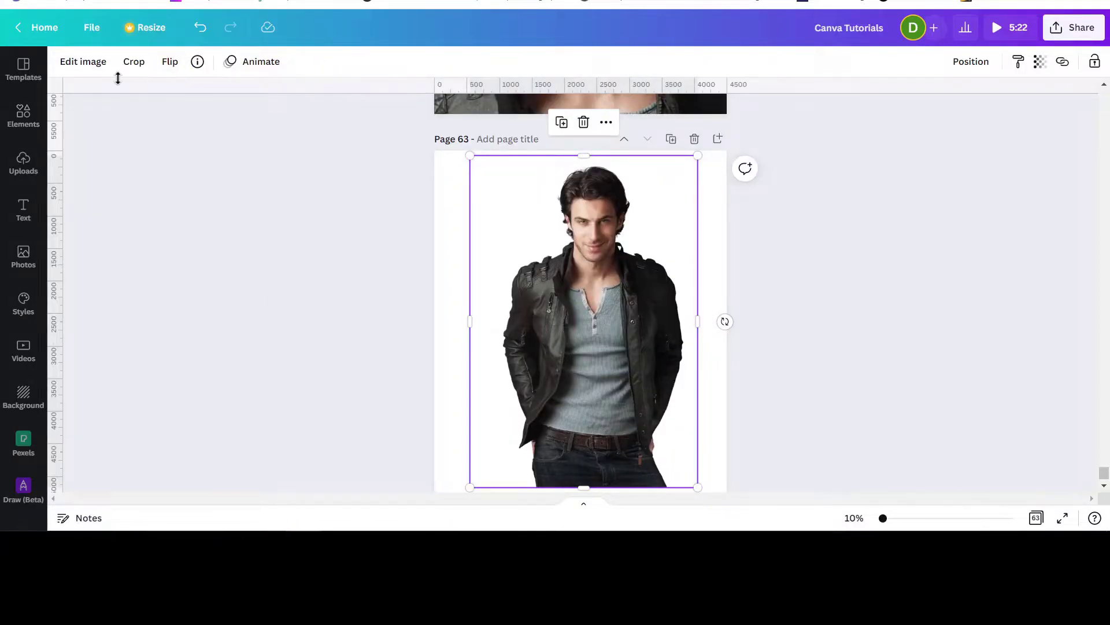
click(89, 60)
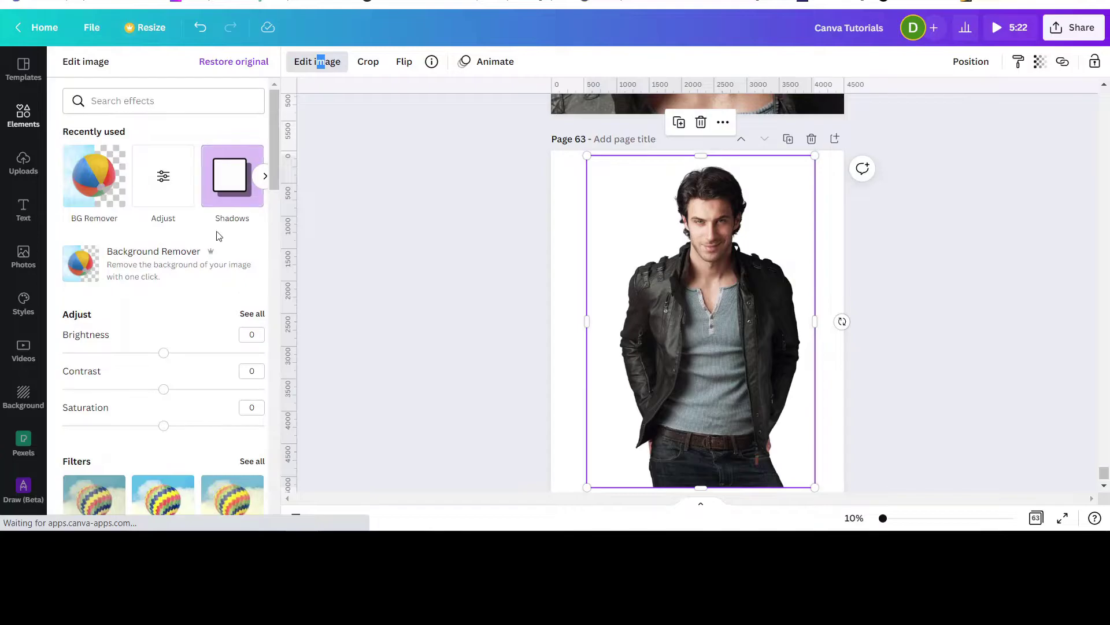
scroll(208, 255, down, 4)
scroll(205, 269, down, 4)
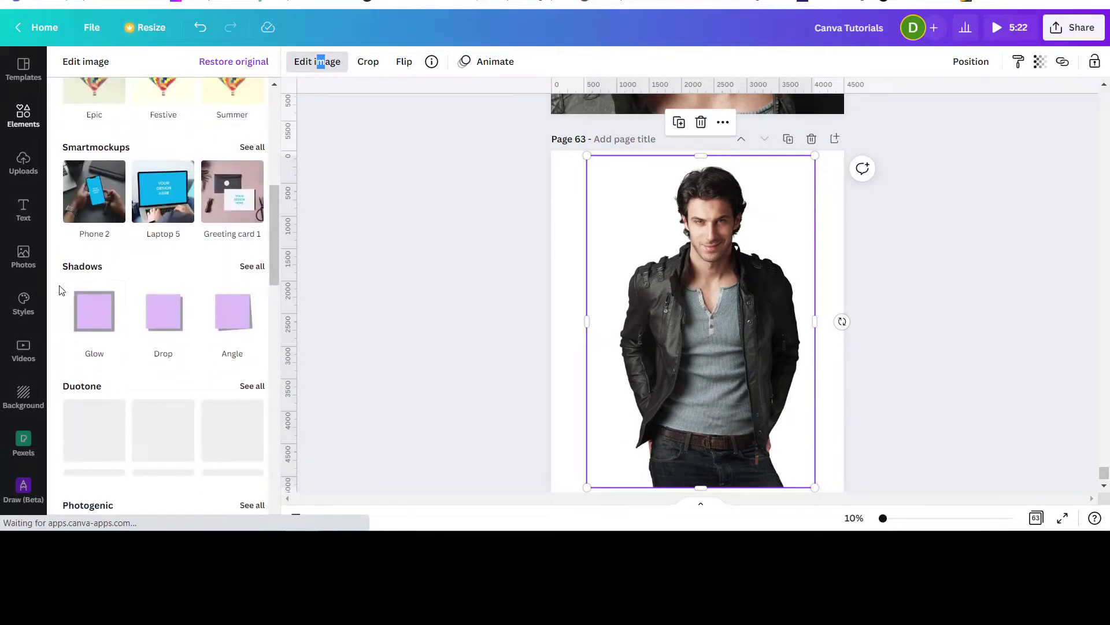
click(252, 268)
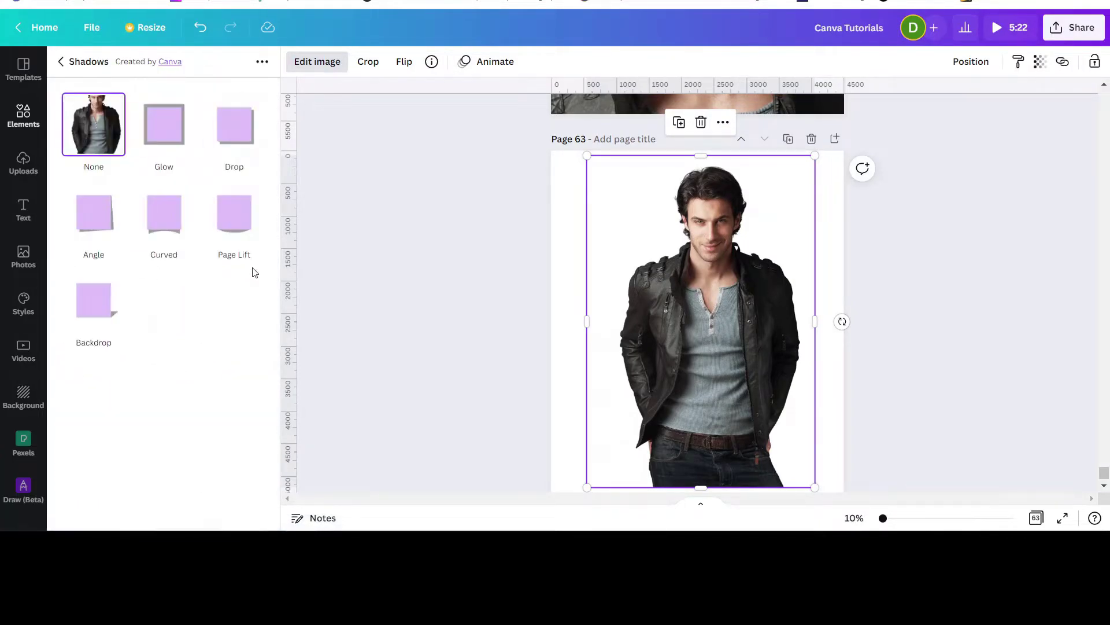
click(159, 126)
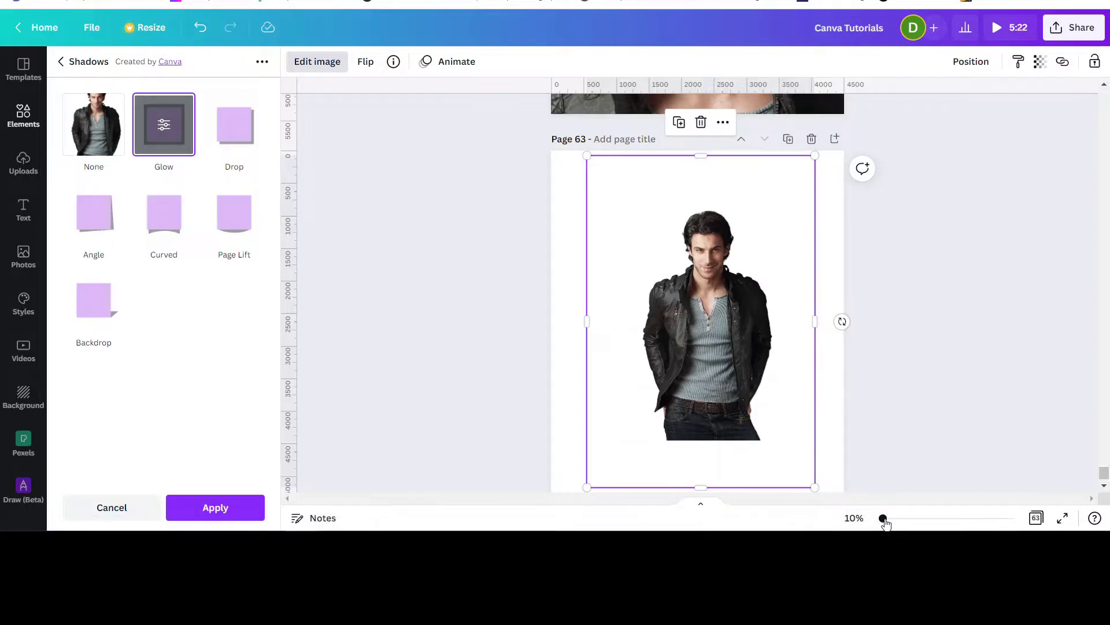
Step: Give the glow a yellow color, a size of 40 and a transparency of 100
drag(883, 518, 886, 519)
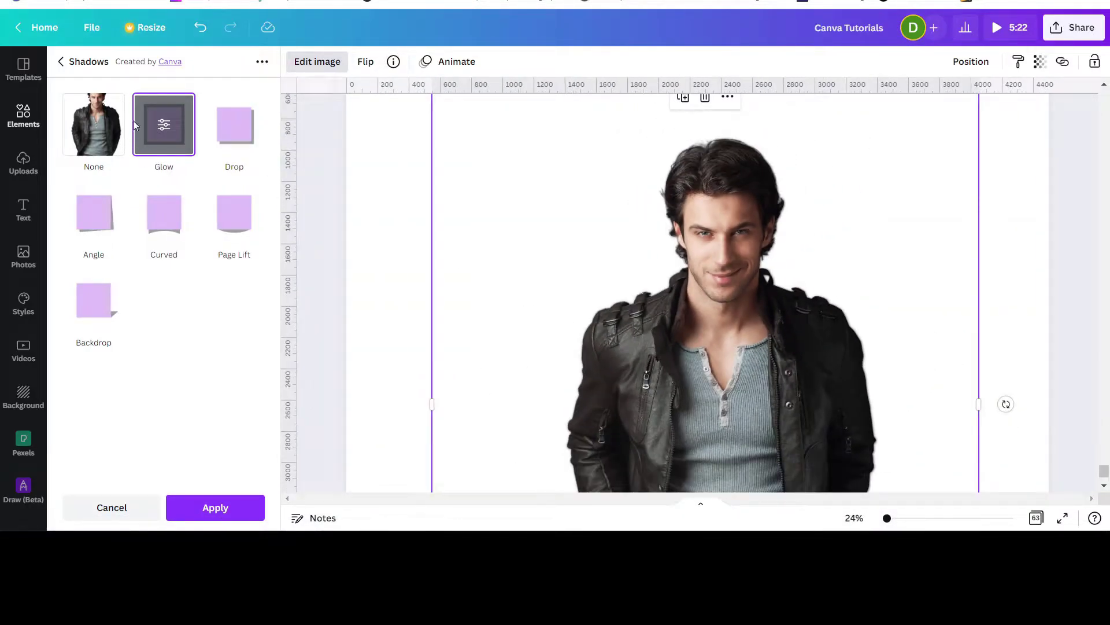
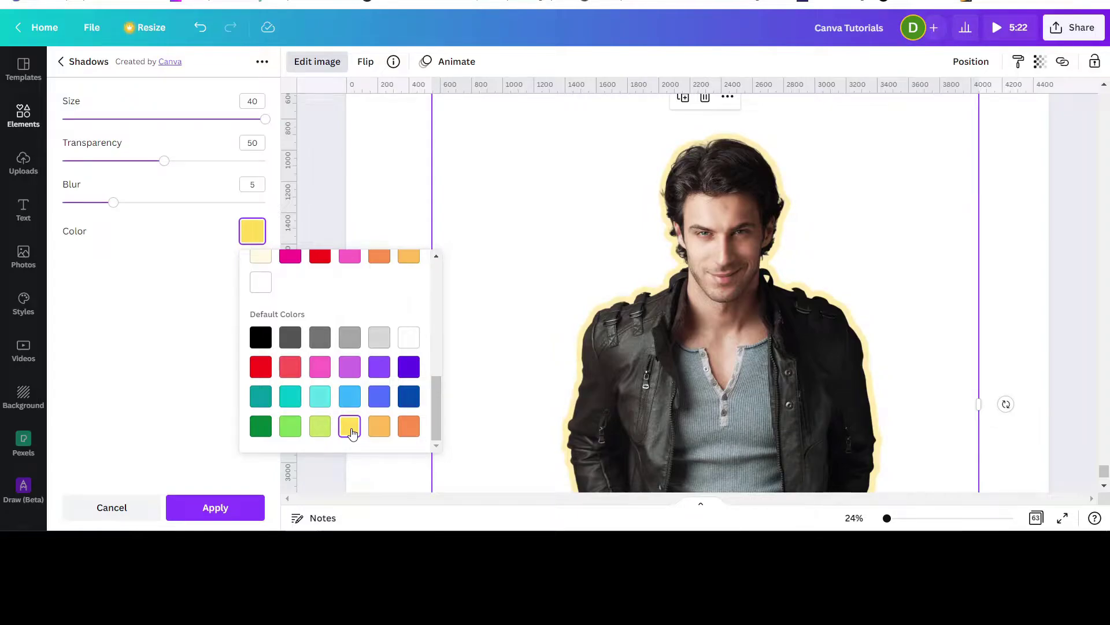
click(190, 251)
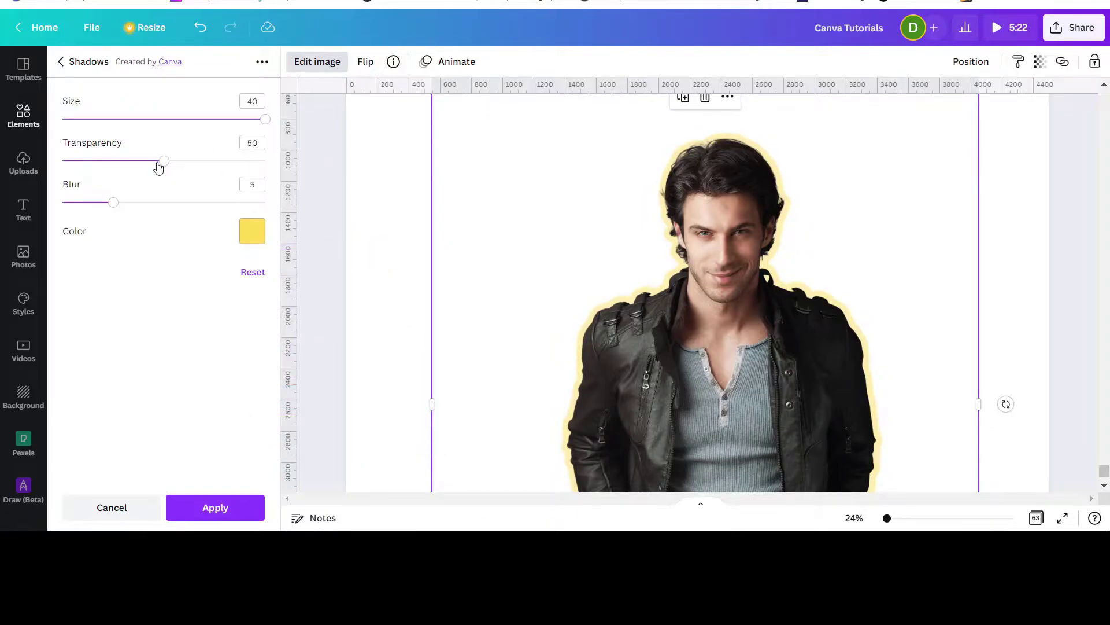
drag(165, 167, 276, 176)
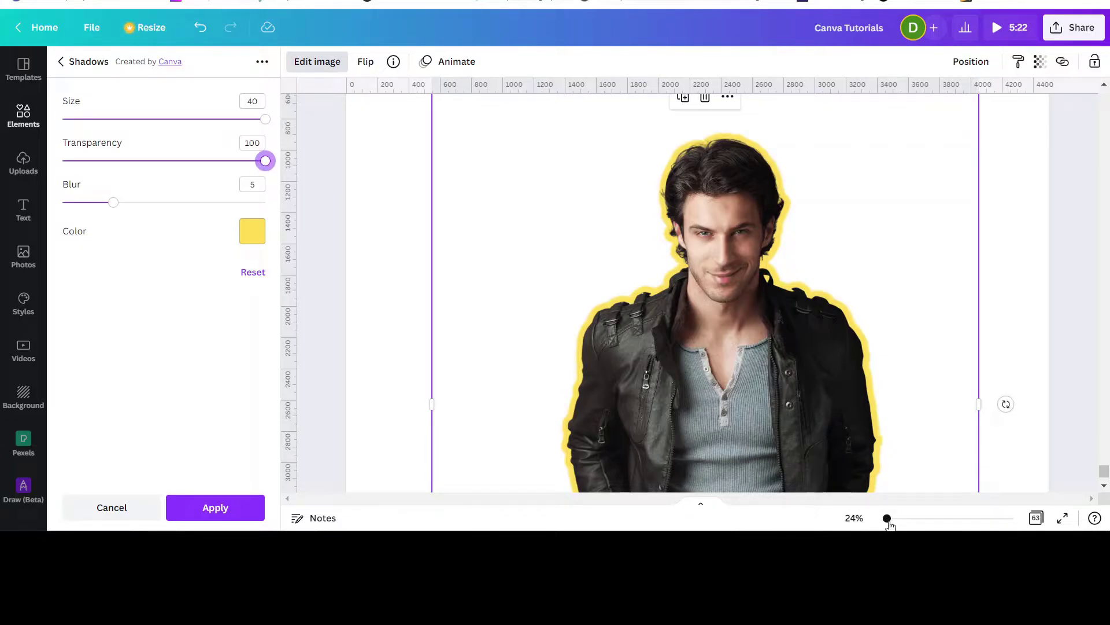
drag(888, 519, 894, 519)
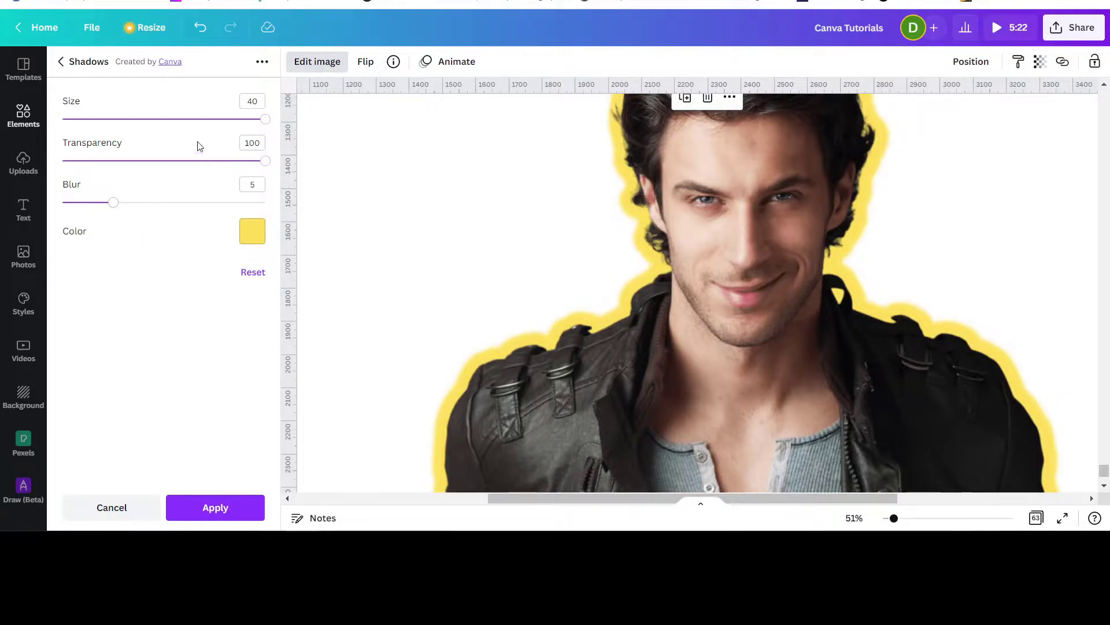
mouse_move(265, 120)
mouse_down()
mouse_move(126, 130)
mouse_move(122, 120)
mouse_move(281, 125)
mouse_up()
drag(265, 162, 165, 162)
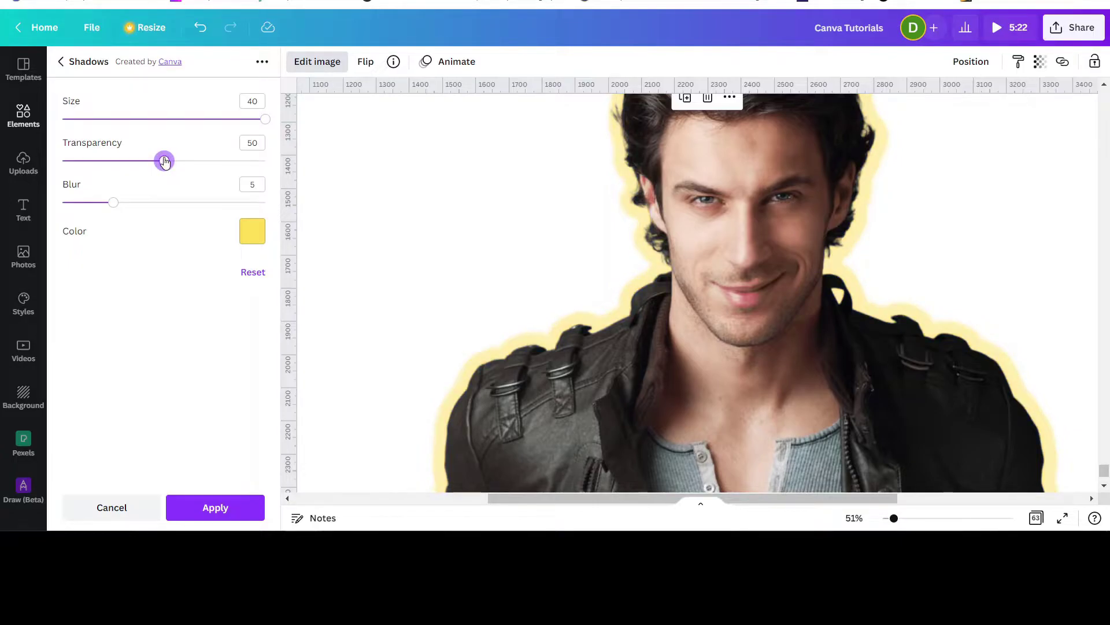
drag(165, 162, 280, 174)
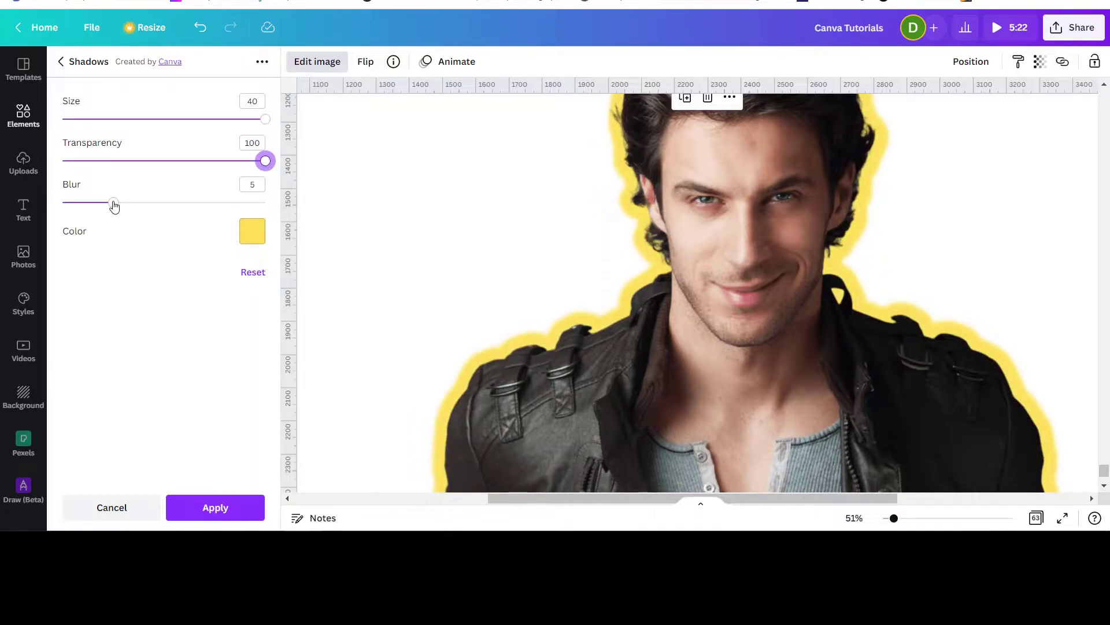
Step: Set the glow's blur to 12 and apply the shadow settings
drag(114, 206, 99, 207)
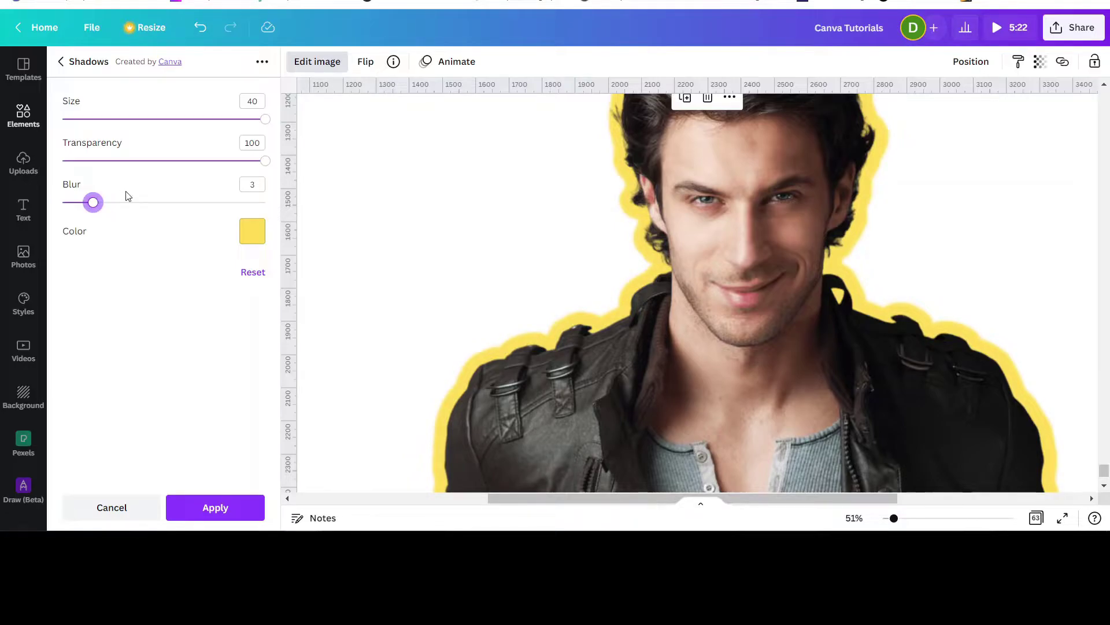
drag(90, 206, 186, 209)
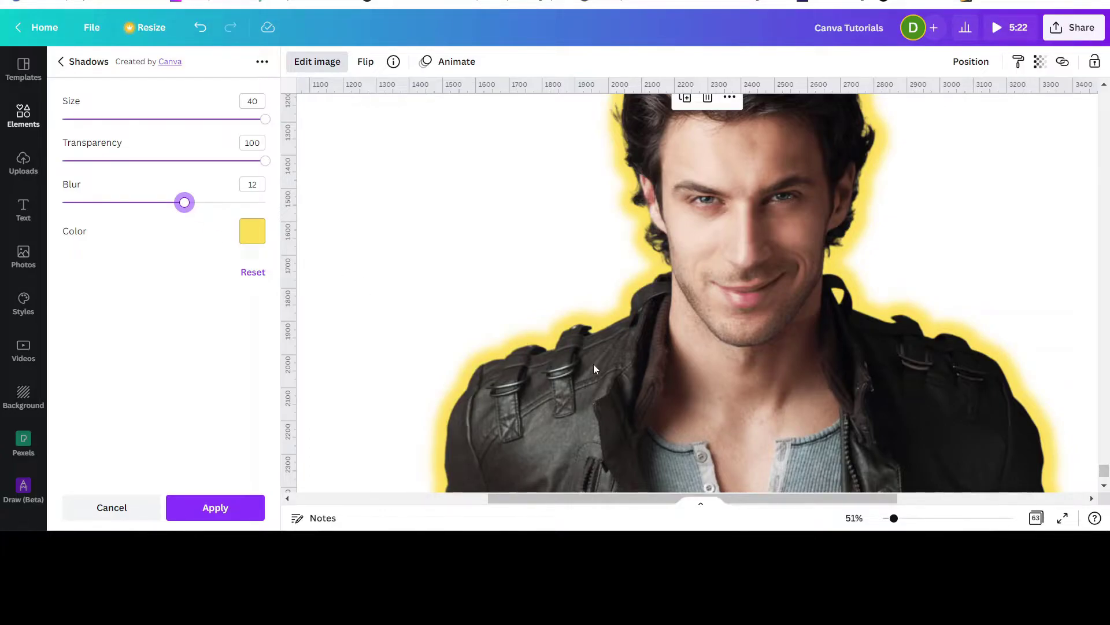
click(211, 507)
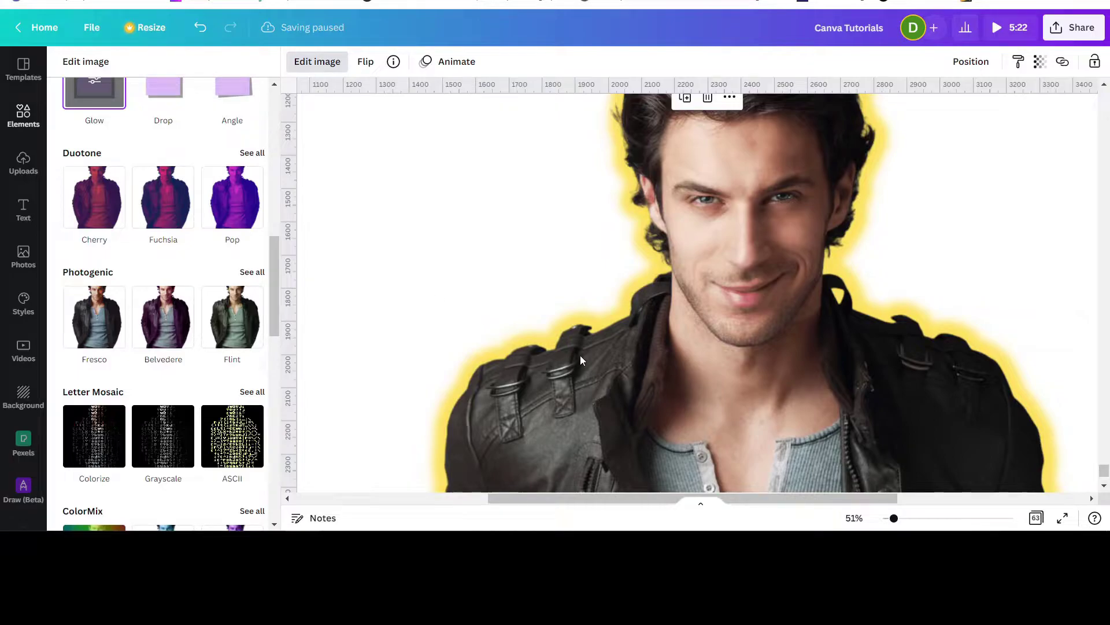
click(317, 61)
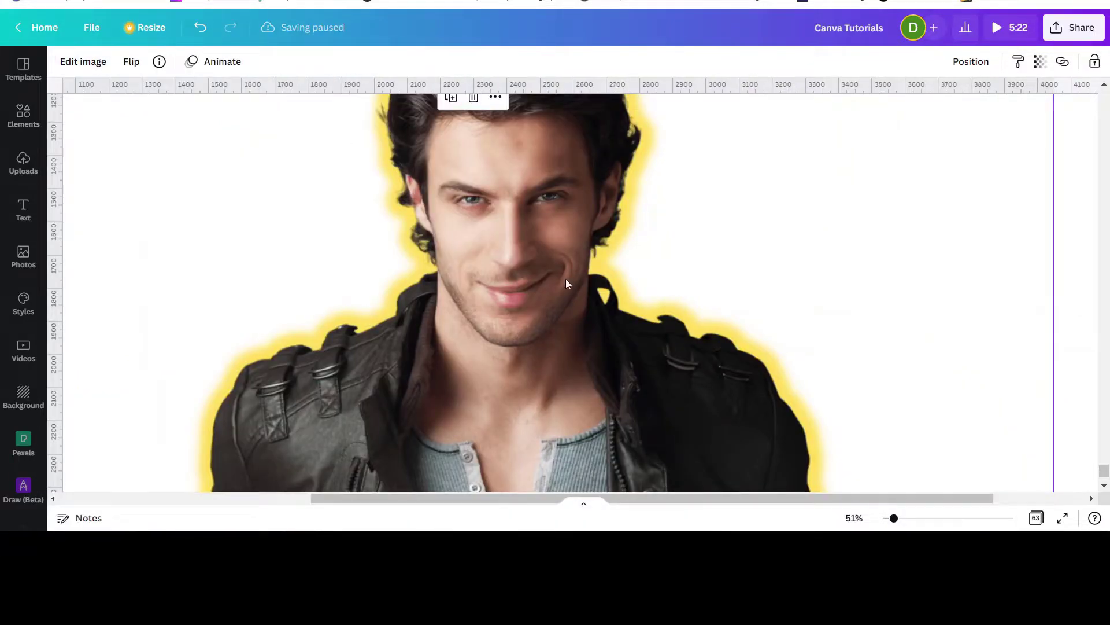
click(75, 61)
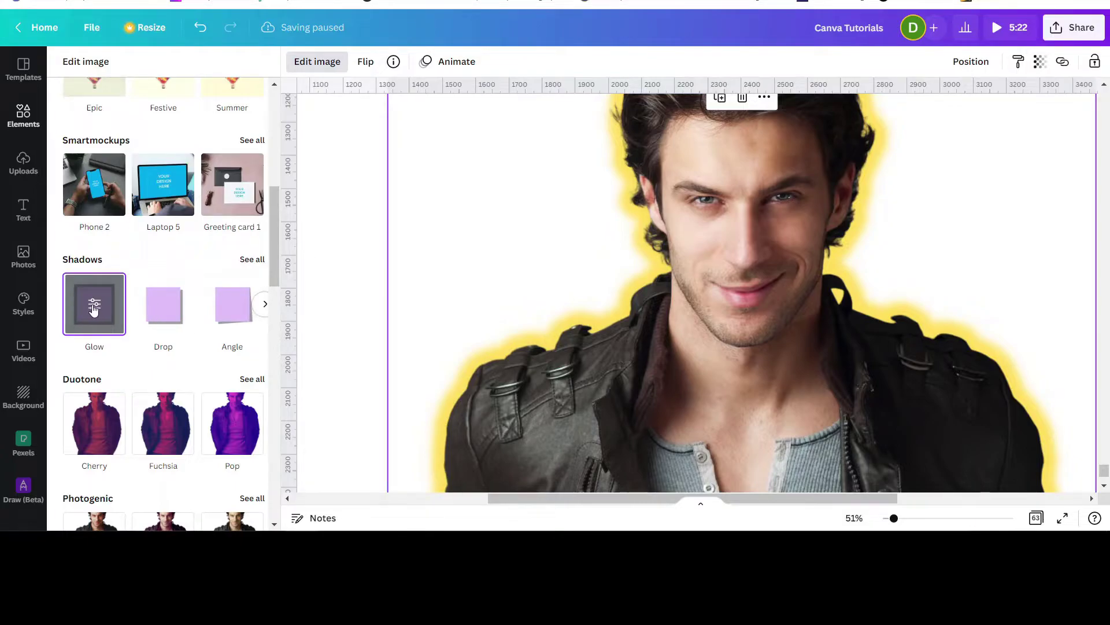
click(249, 260)
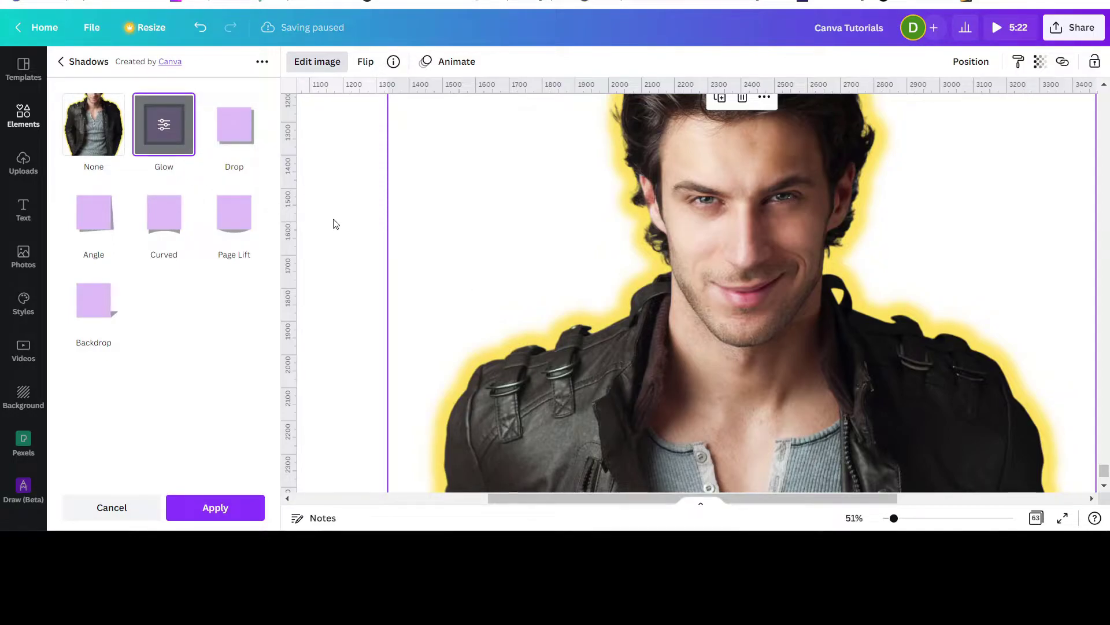
key(Escape)
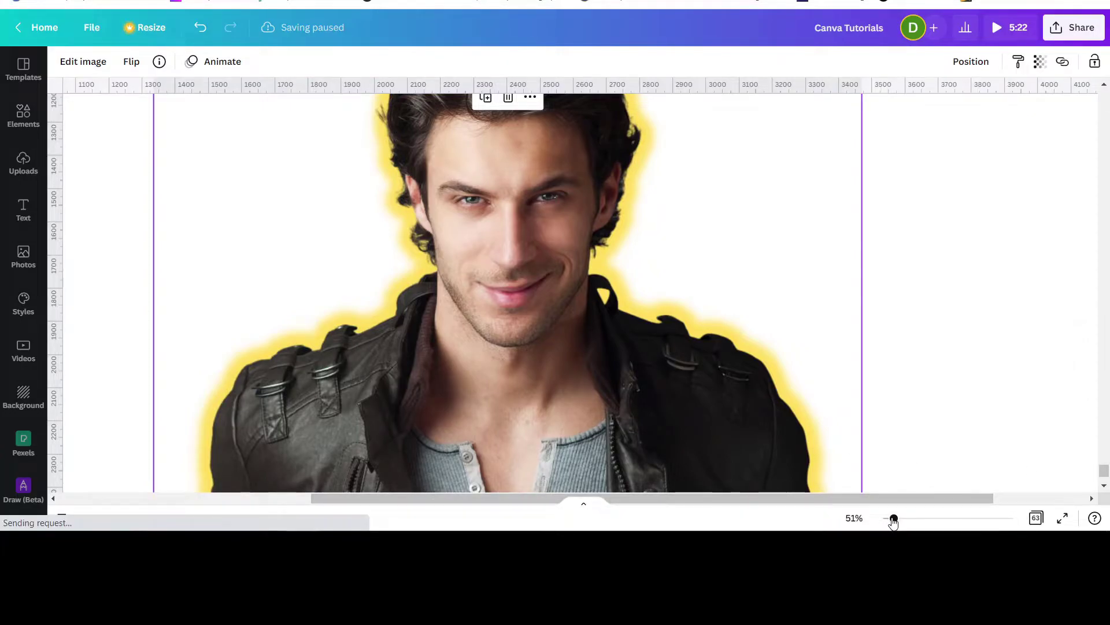
drag(893, 520, 891, 518)
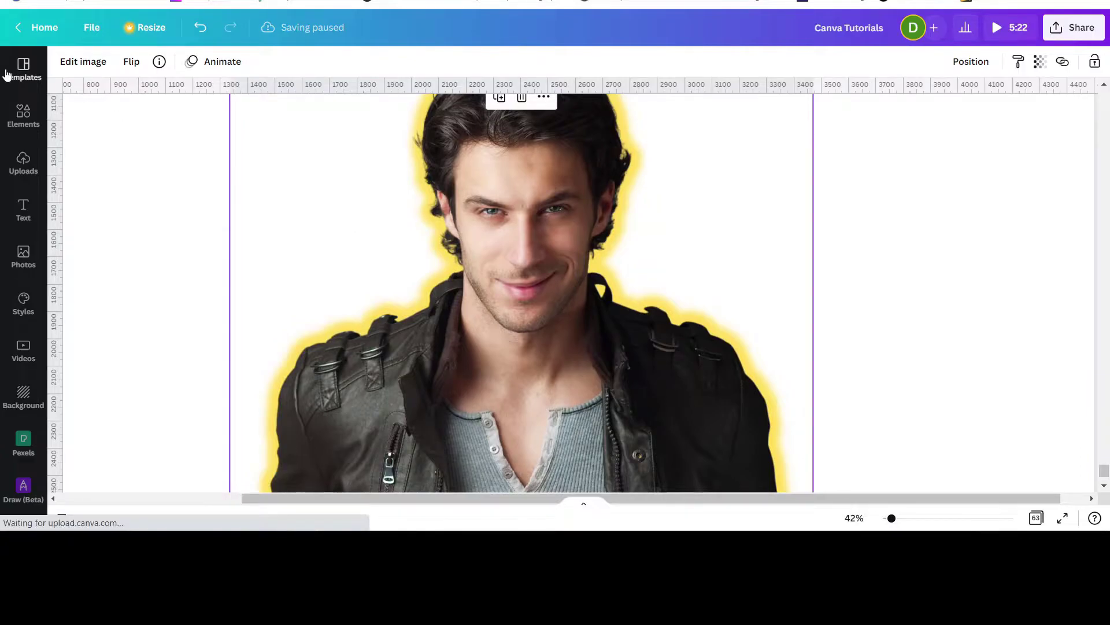
click(82, 60)
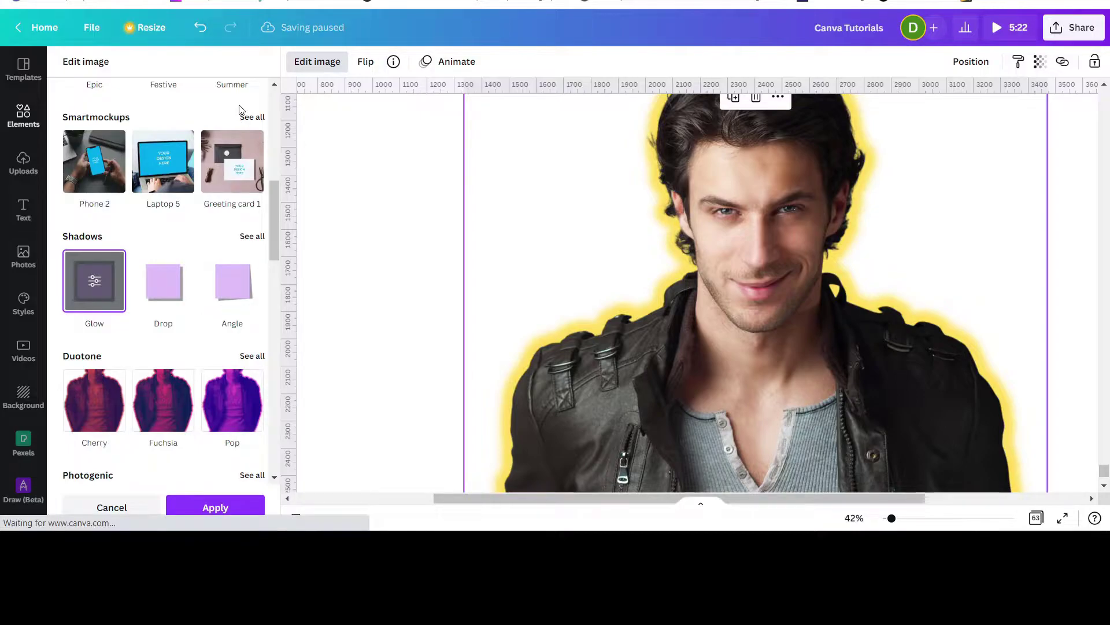
click(464, 193)
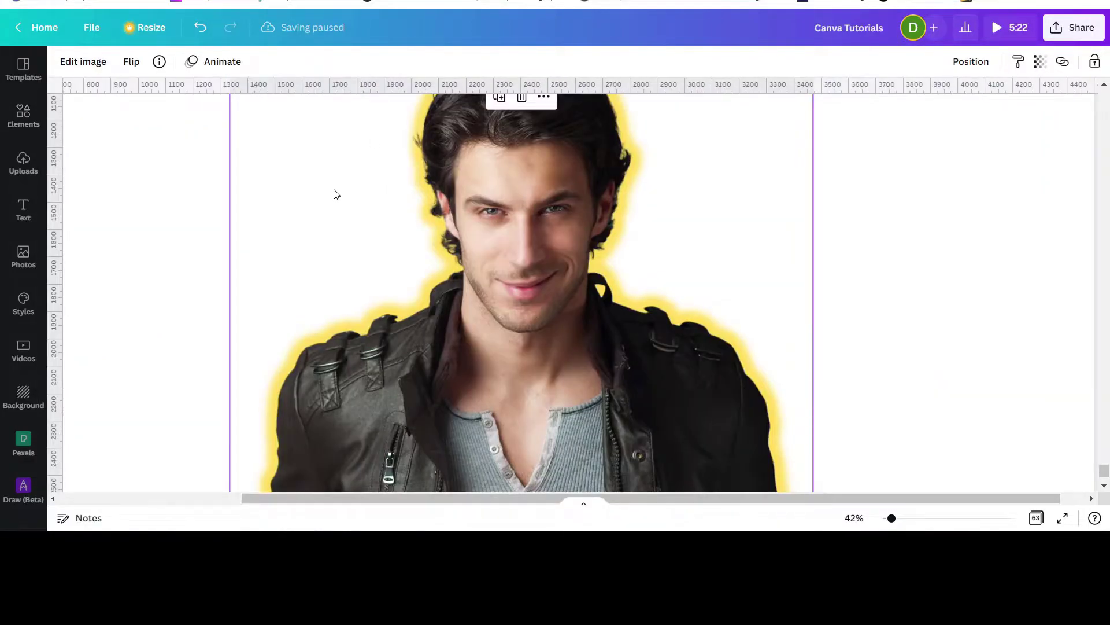
click(88, 98)
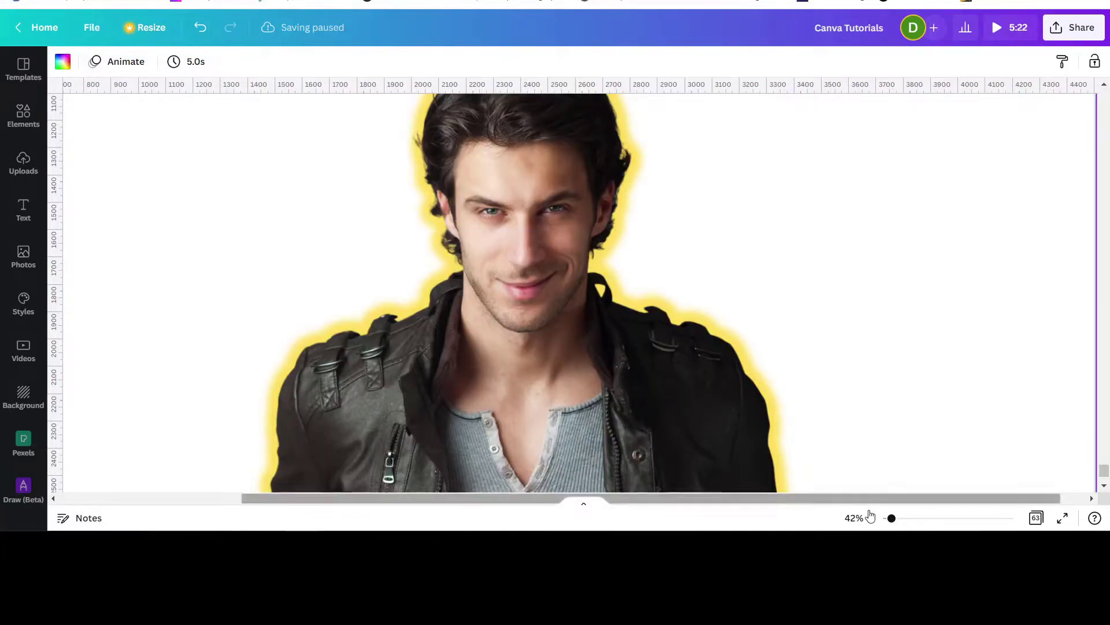
click(574, 338)
click(75, 67)
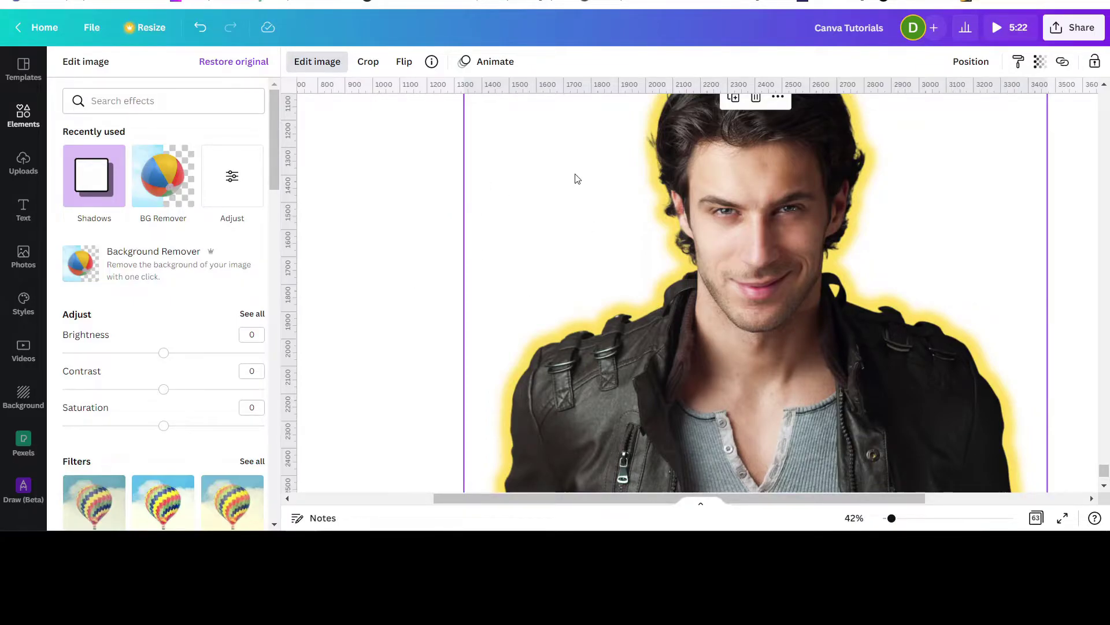
click(327, 164)
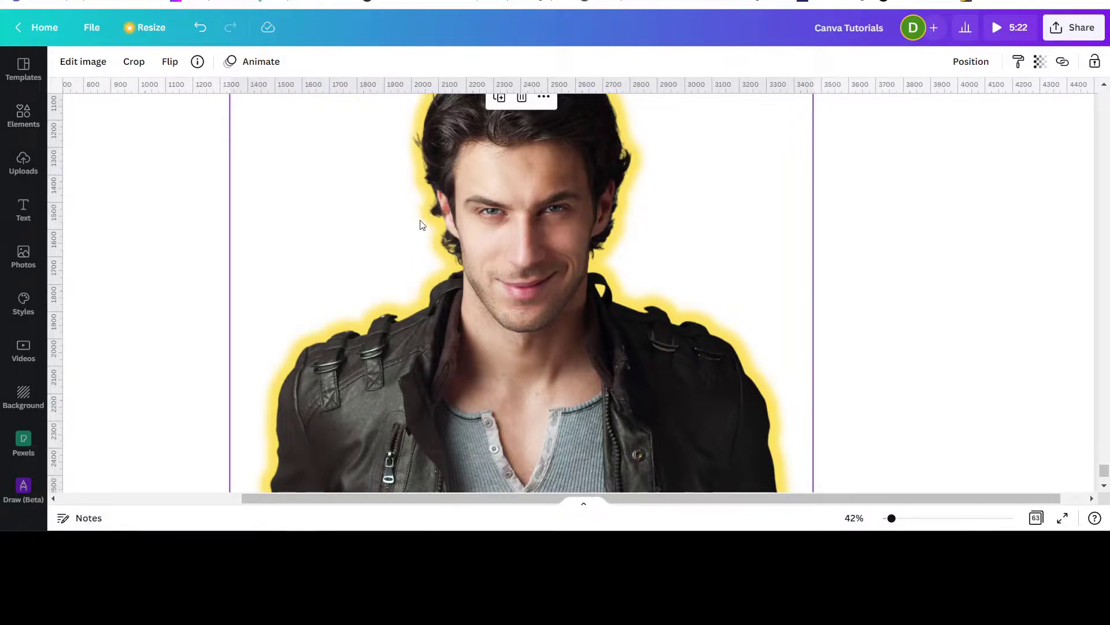
right_click(775, 225)
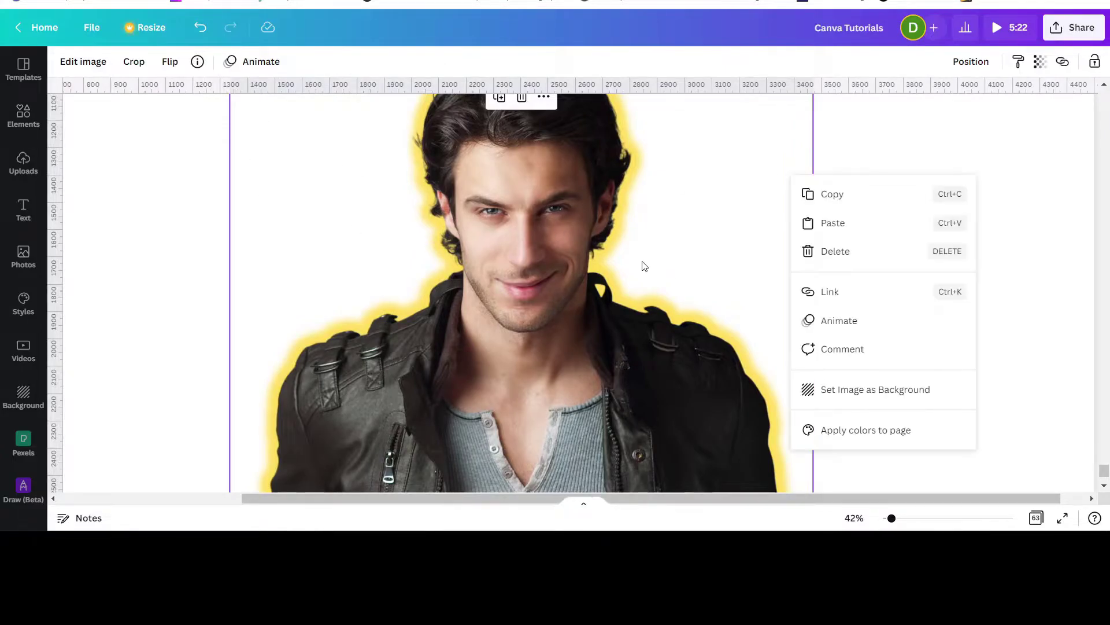
click(1003, 143)
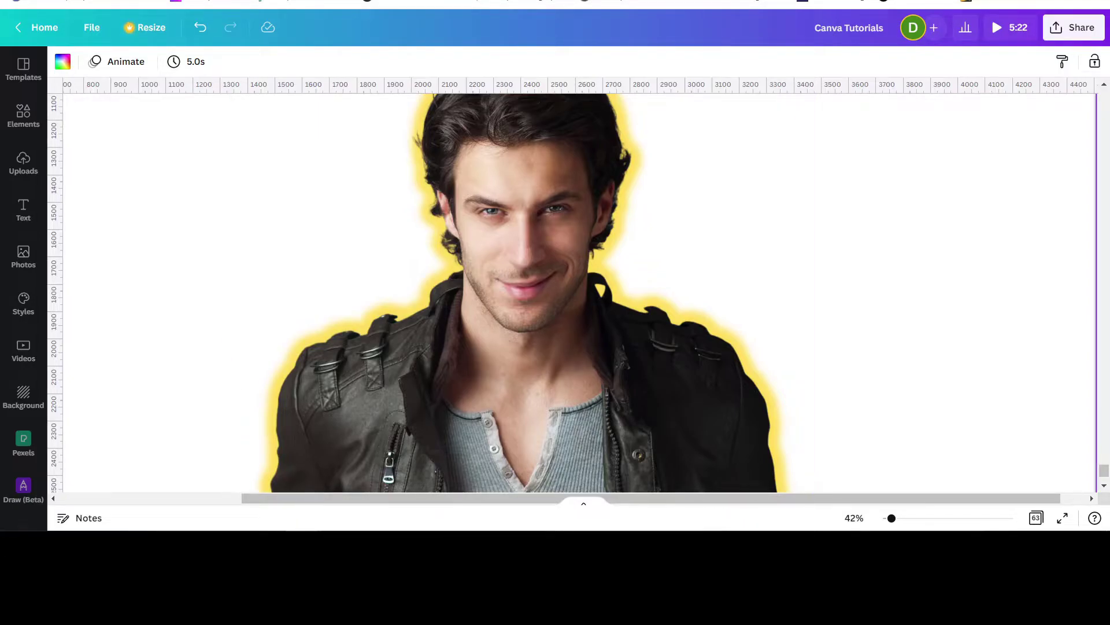
Step: Add a second Glow shadow to the cut-out man that already has the yellow outline
drag(893, 522, 888, 522)
scroll(809, 348, down, 3)
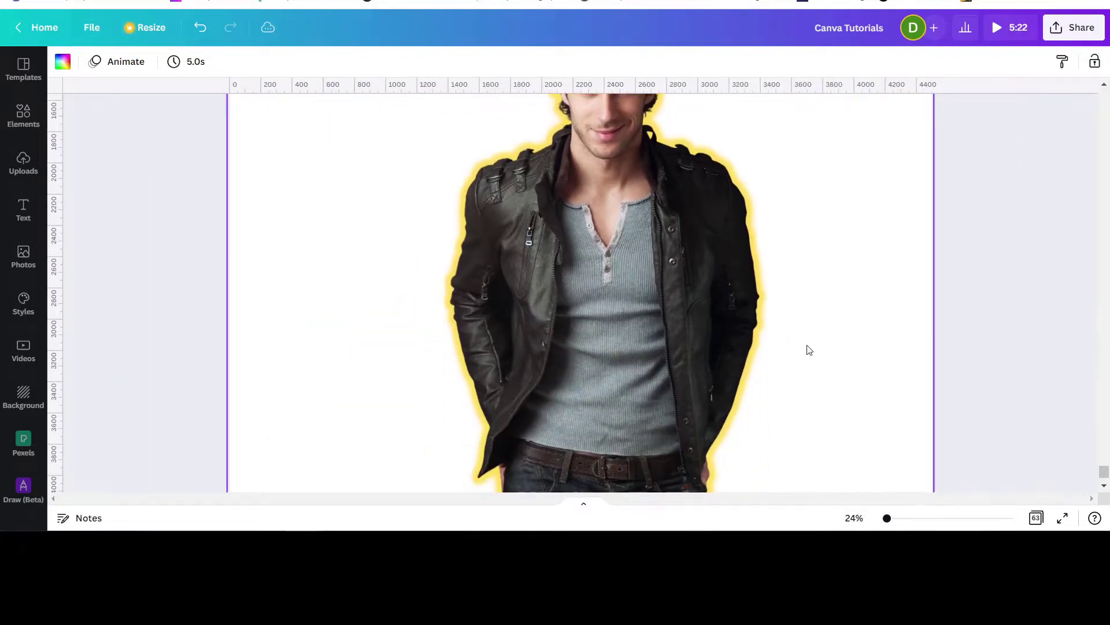
scroll(812, 399, up, 4)
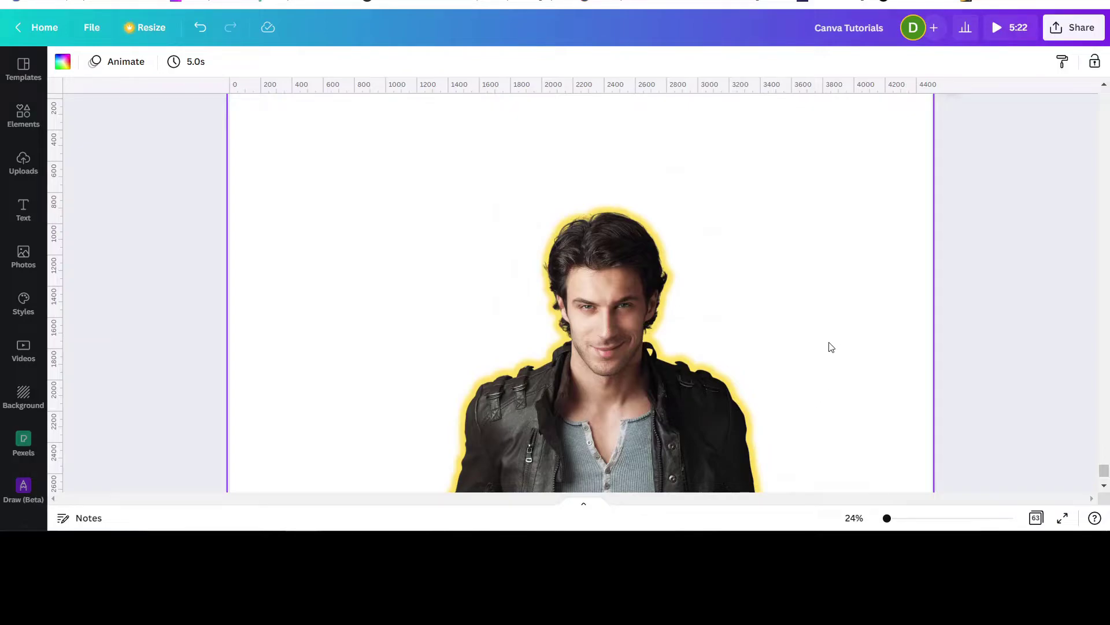
click(586, 352)
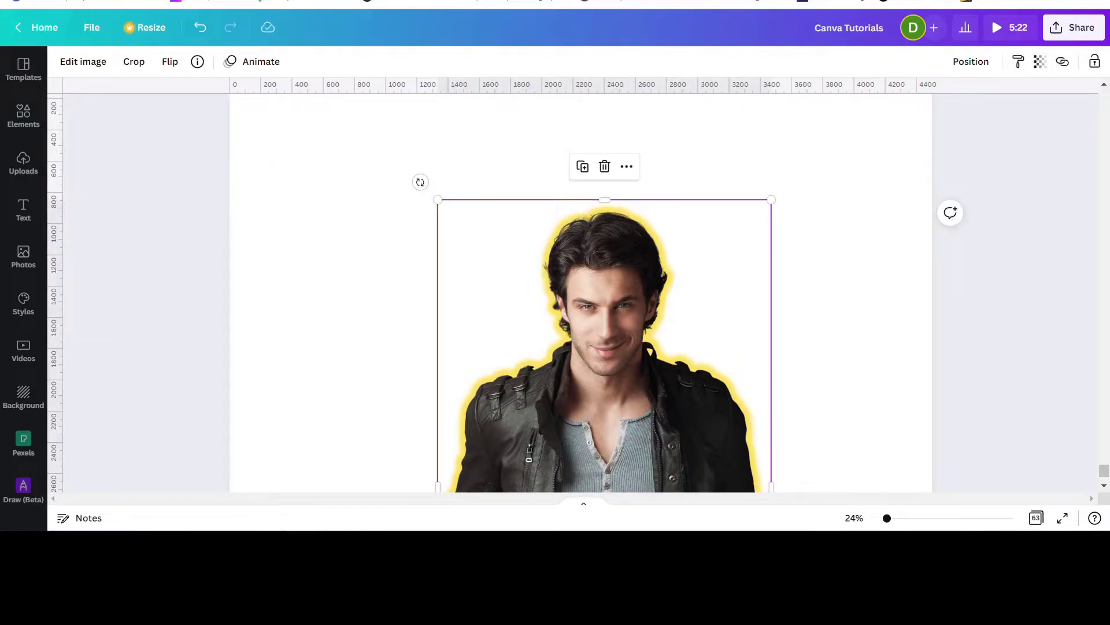
drag(887, 518, 891, 519)
click(82, 63)
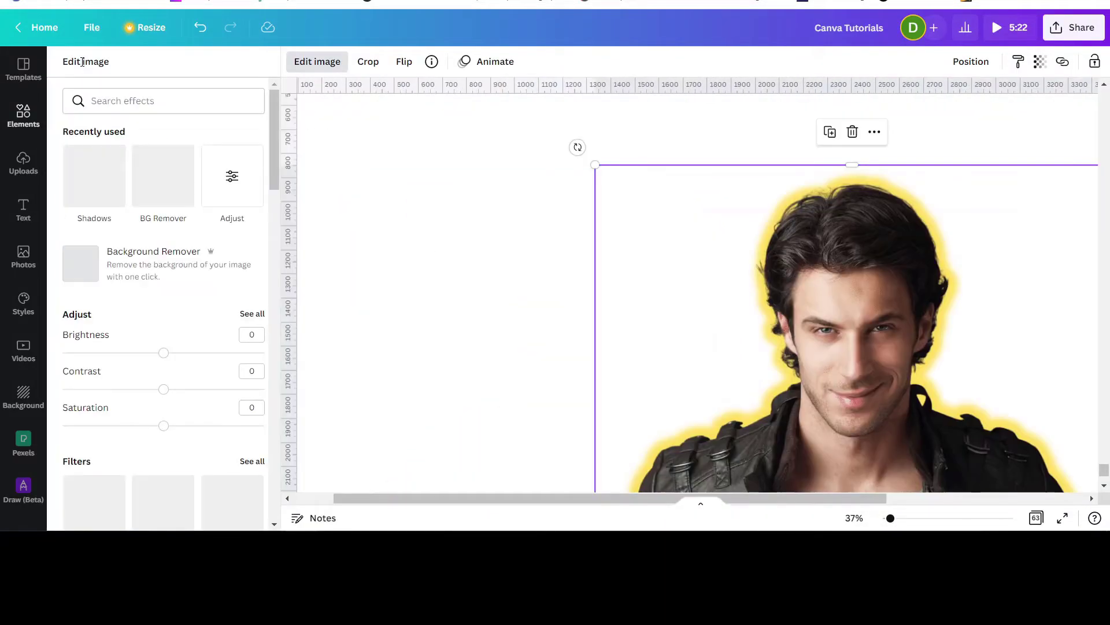
scroll(210, 403, down, 9)
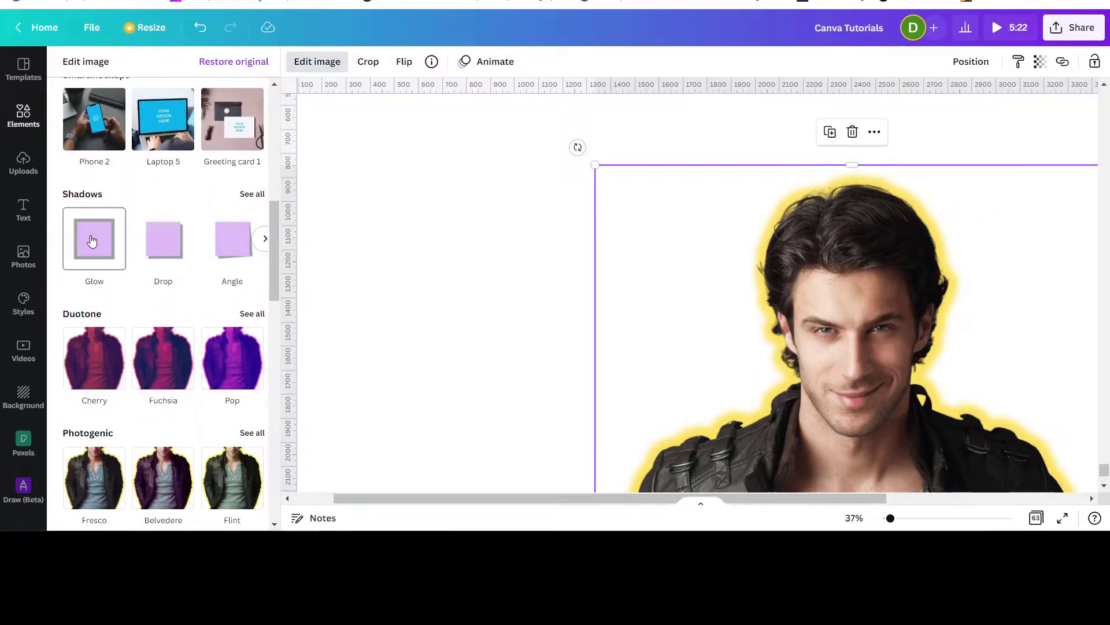
click(93, 240)
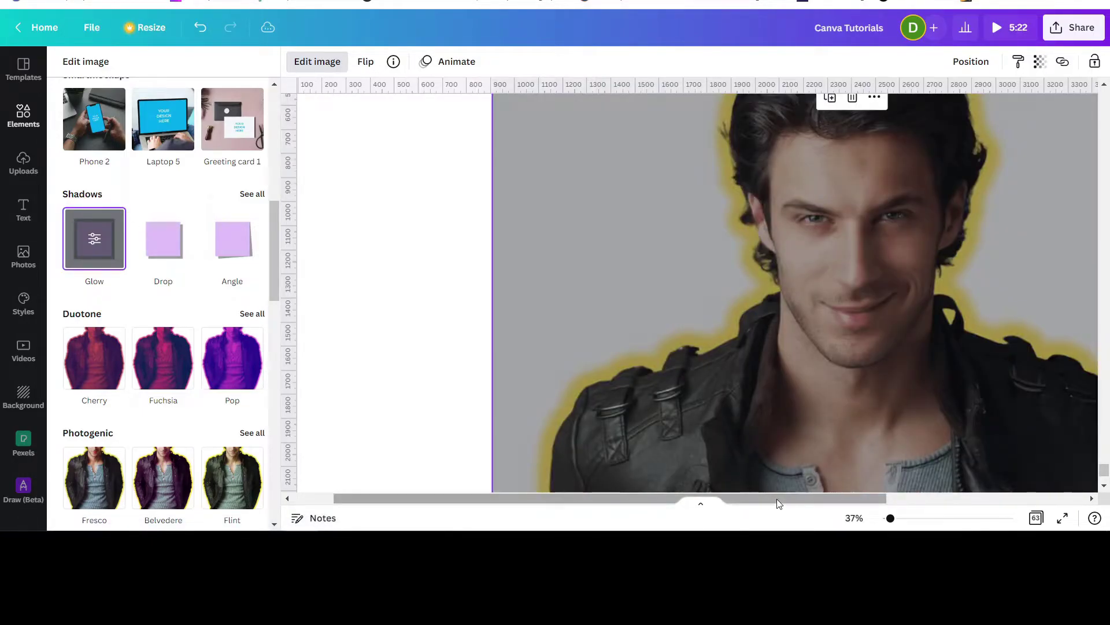
drag(778, 501, 808, 474)
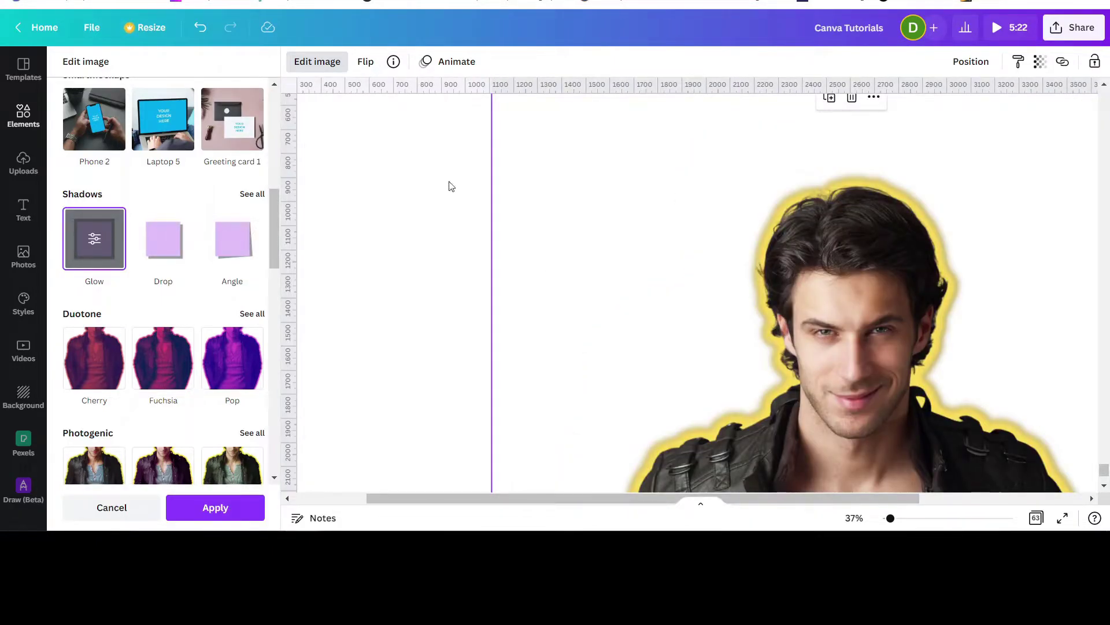
Step: Give the second glow a dark red color, a size of 40, a transparency of 90 and a blur of 20
click(94, 239)
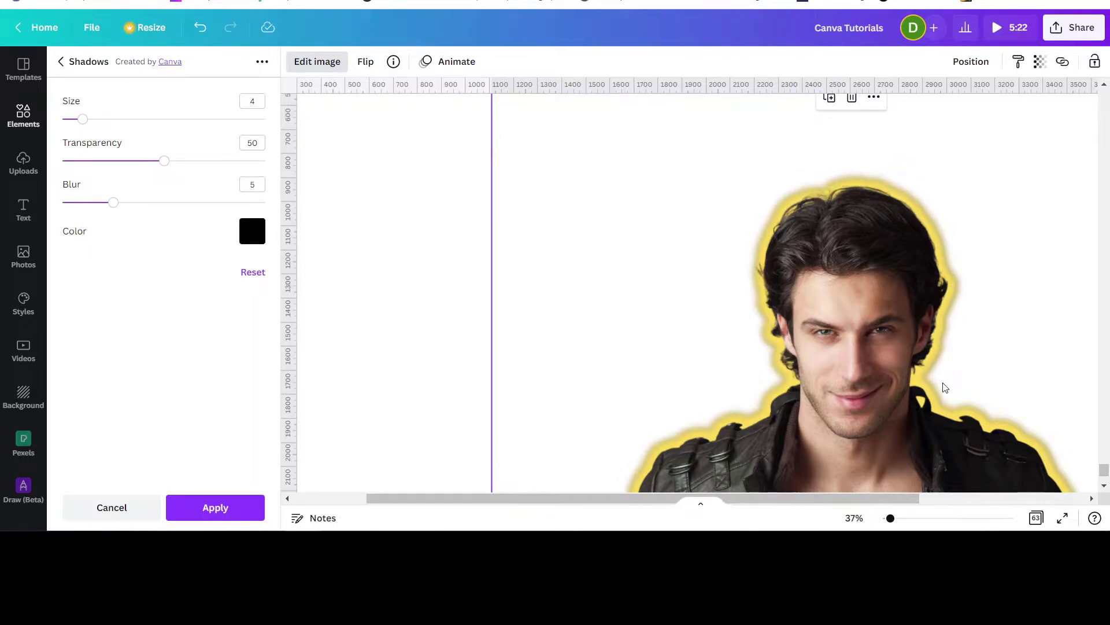
click(250, 232)
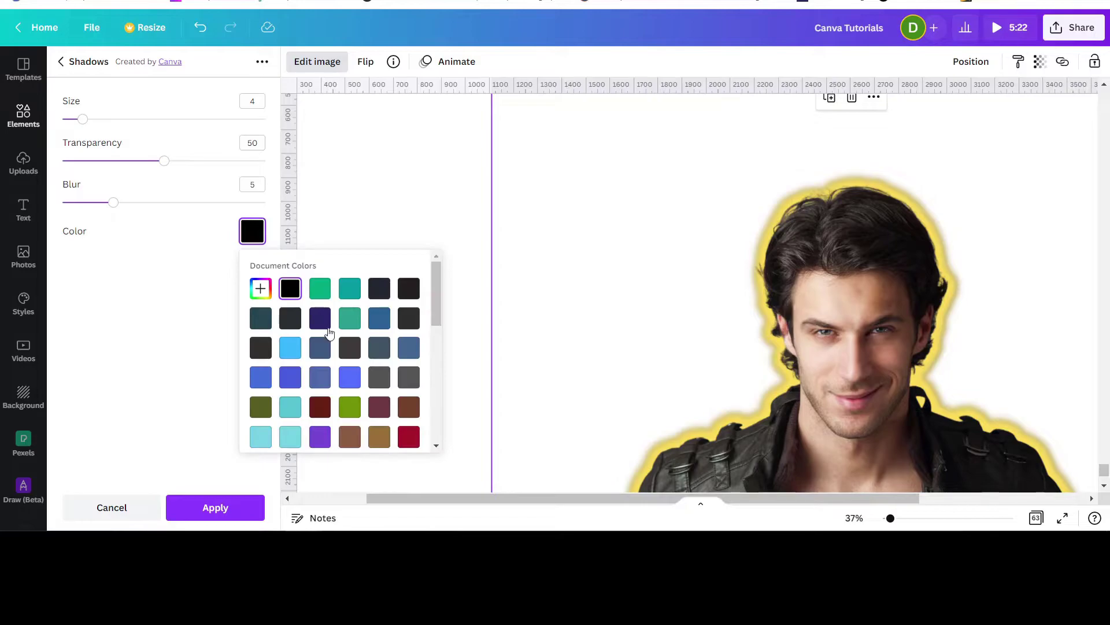
click(408, 438)
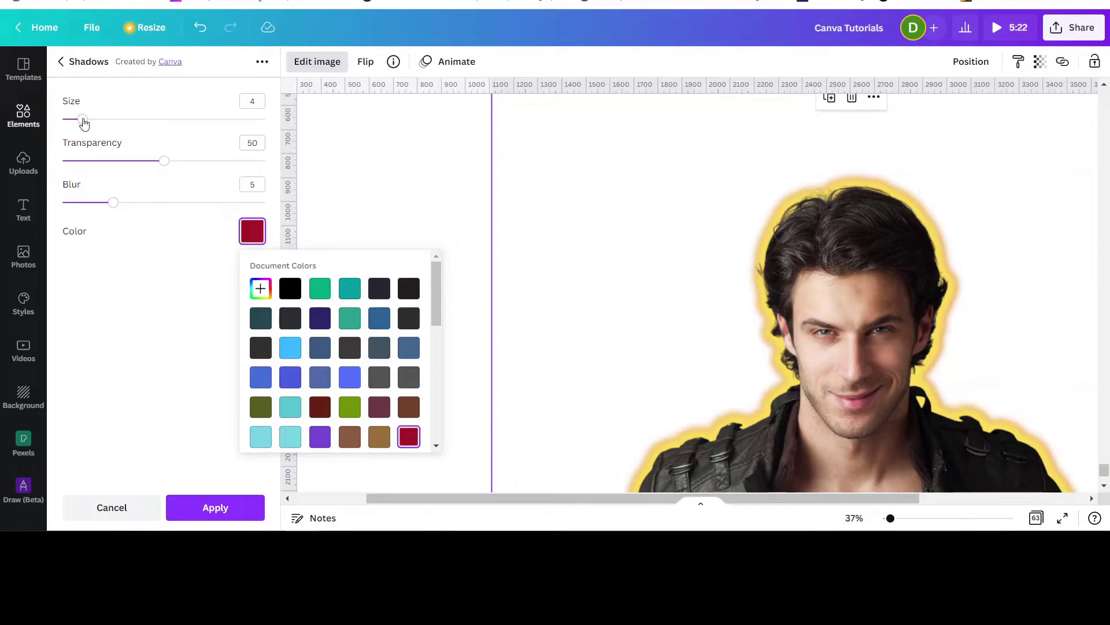
drag(82, 120, 273, 141)
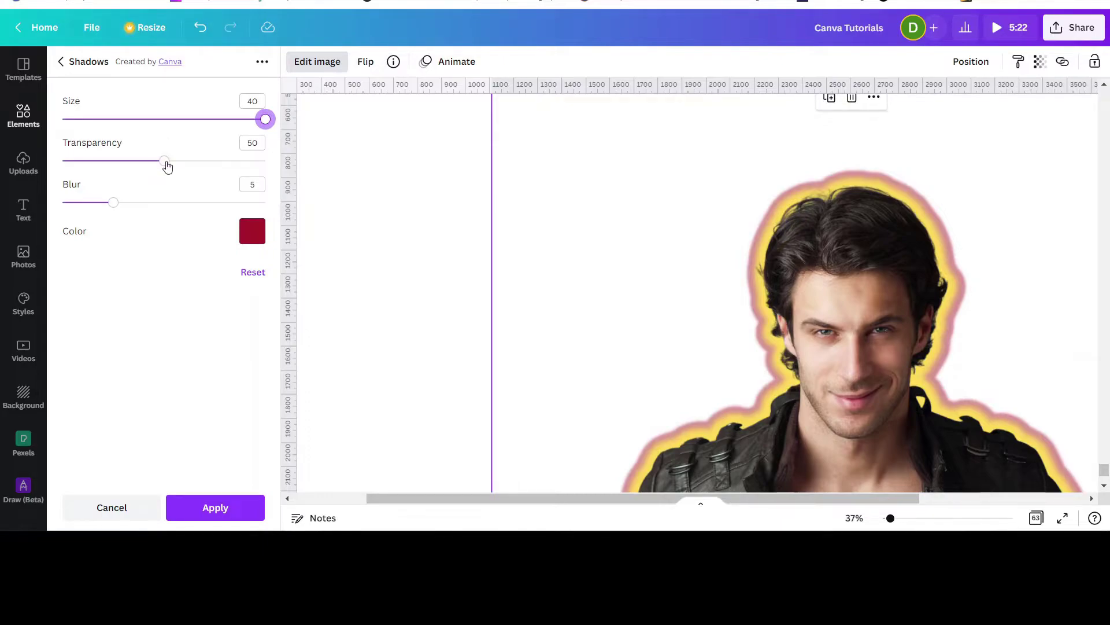
drag(165, 165, 246, 173)
drag(117, 204, 281, 215)
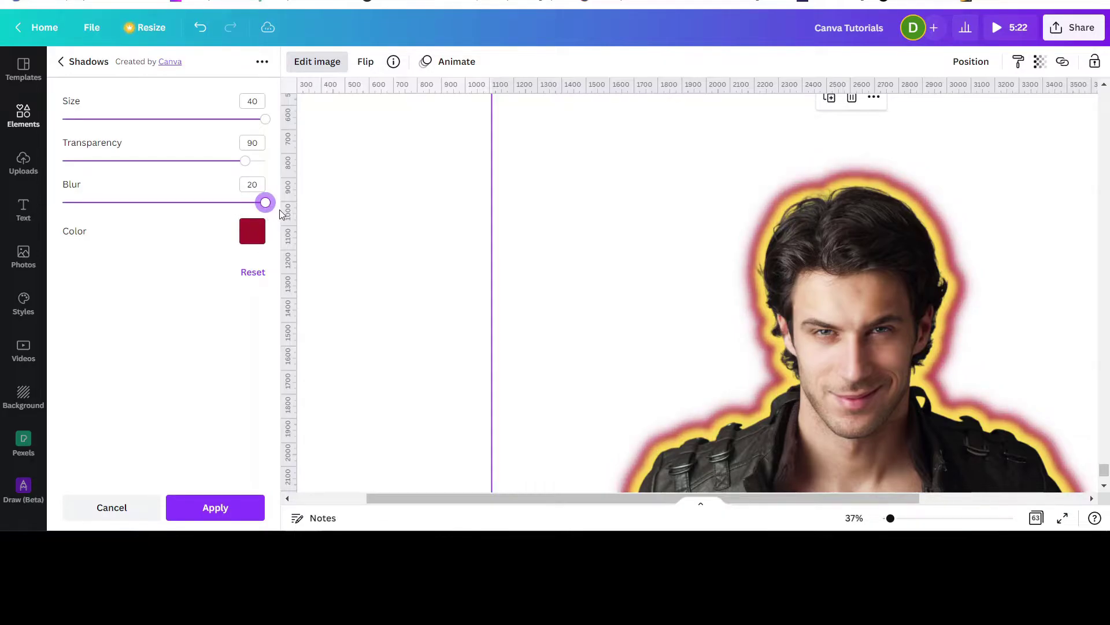
Step: Reduce the second glow's transparency to 44 and its size to 34
drag(247, 163, 152, 170)
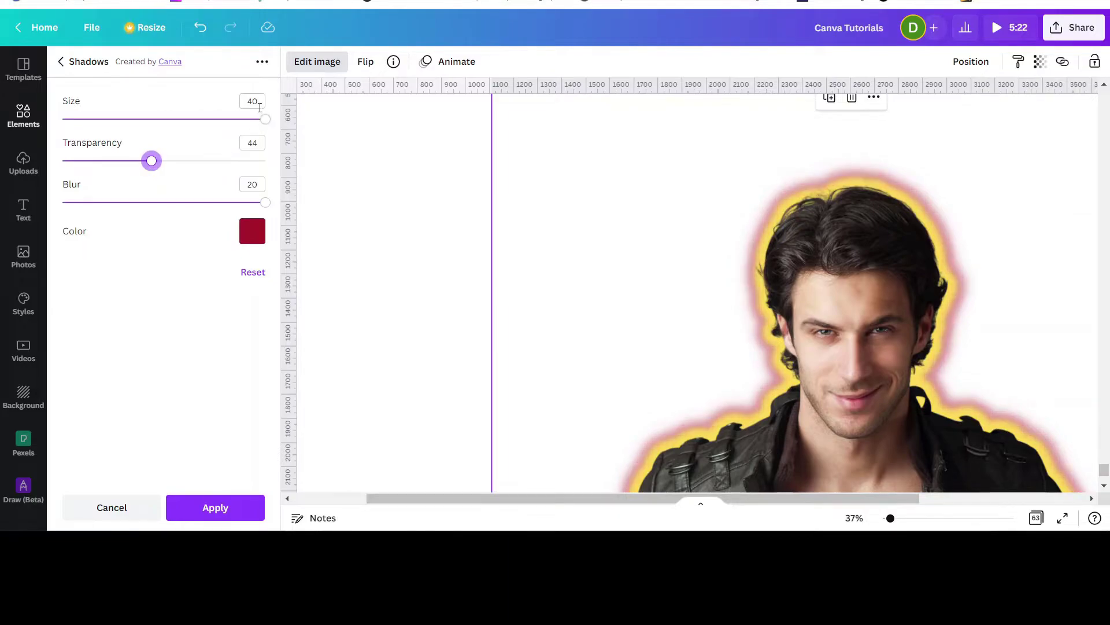
drag(265, 119, 229, 129)
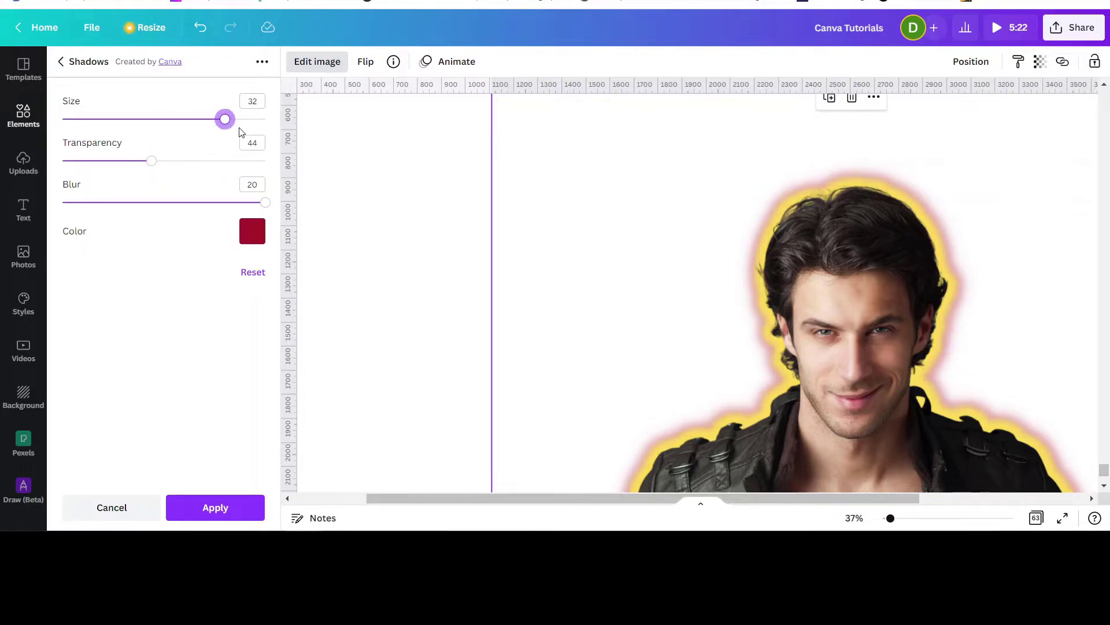
drag(225, 120, 234, 120)
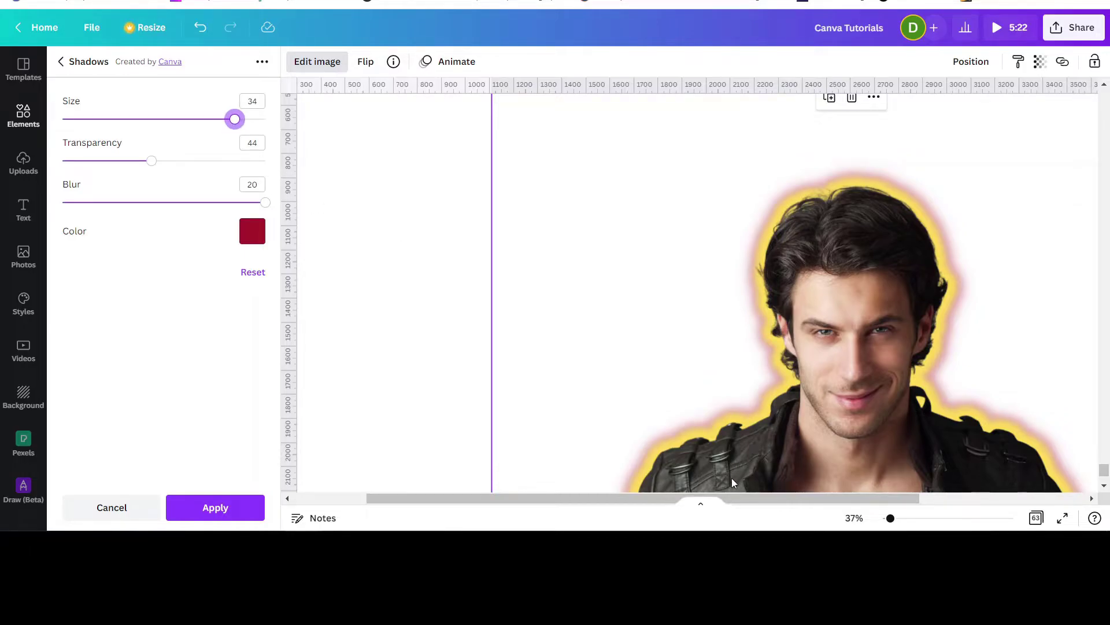
Step: Compare the man's outline with the finished example on the previous page and change the second glow's color to yellow
drag(890, 519, 883, 519)
scroll(900, 366, up, 5)
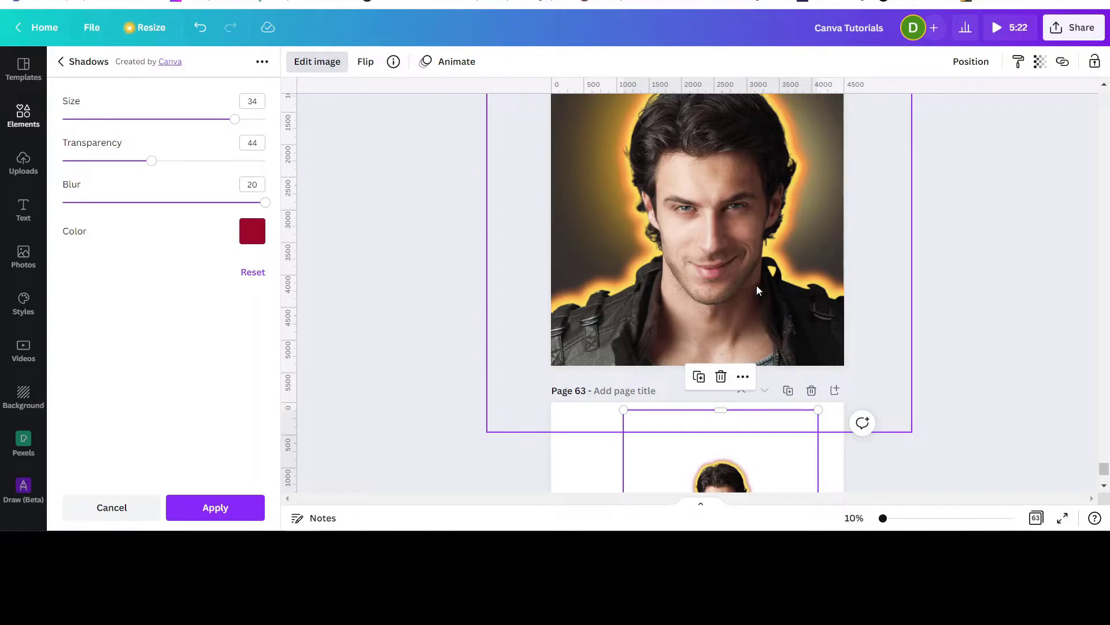
scroll(753, 304, down, 5)
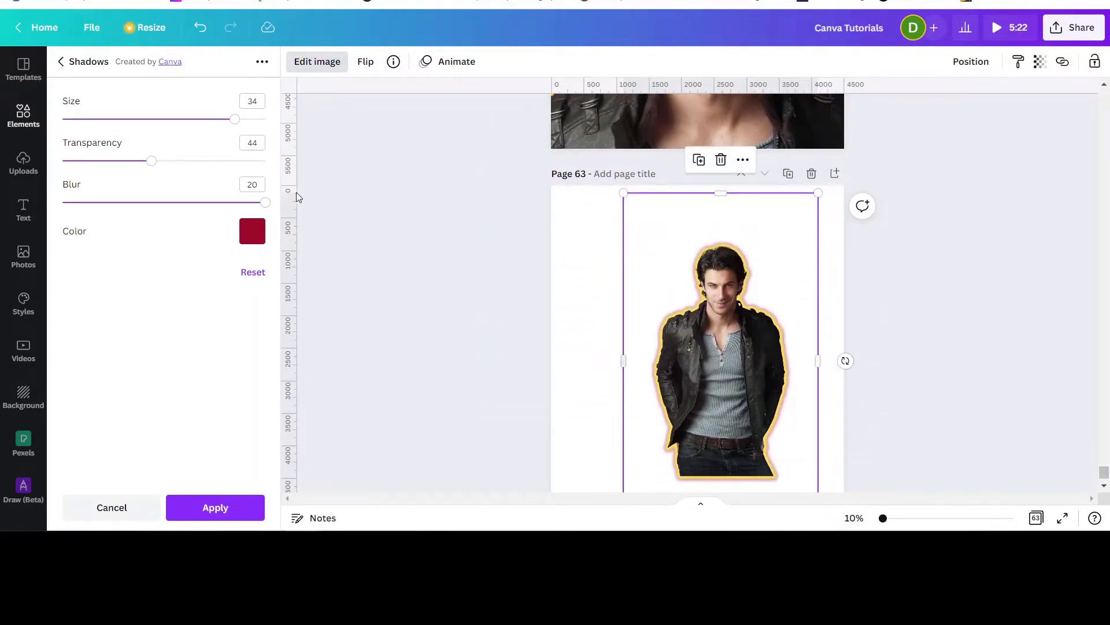
click(252, 231)
scroll(338, 360, down, 5)
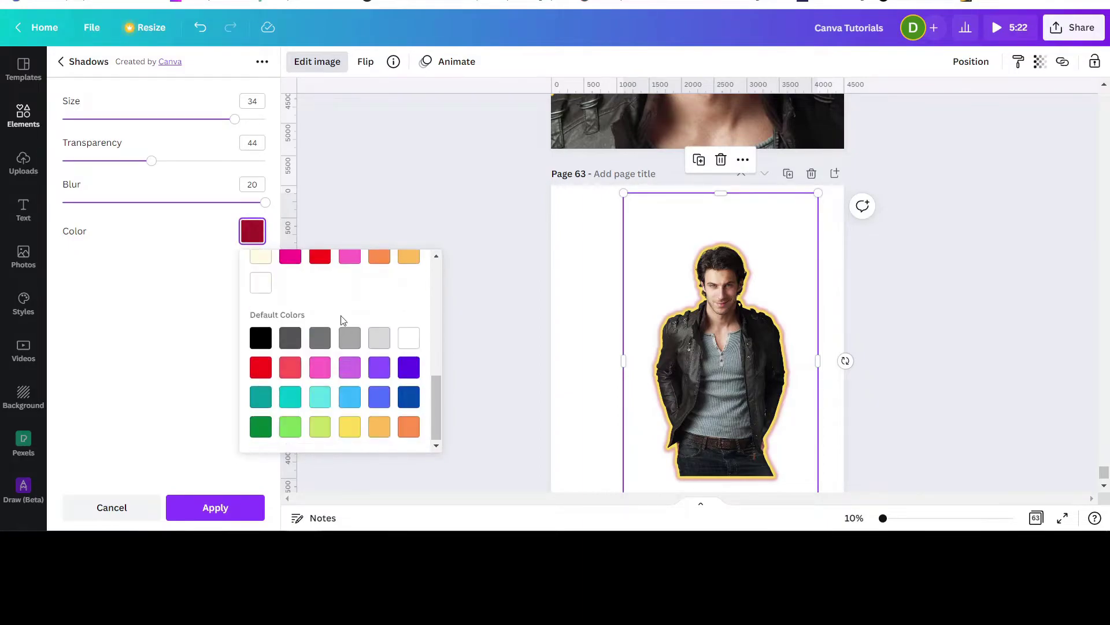
click(351, 427)
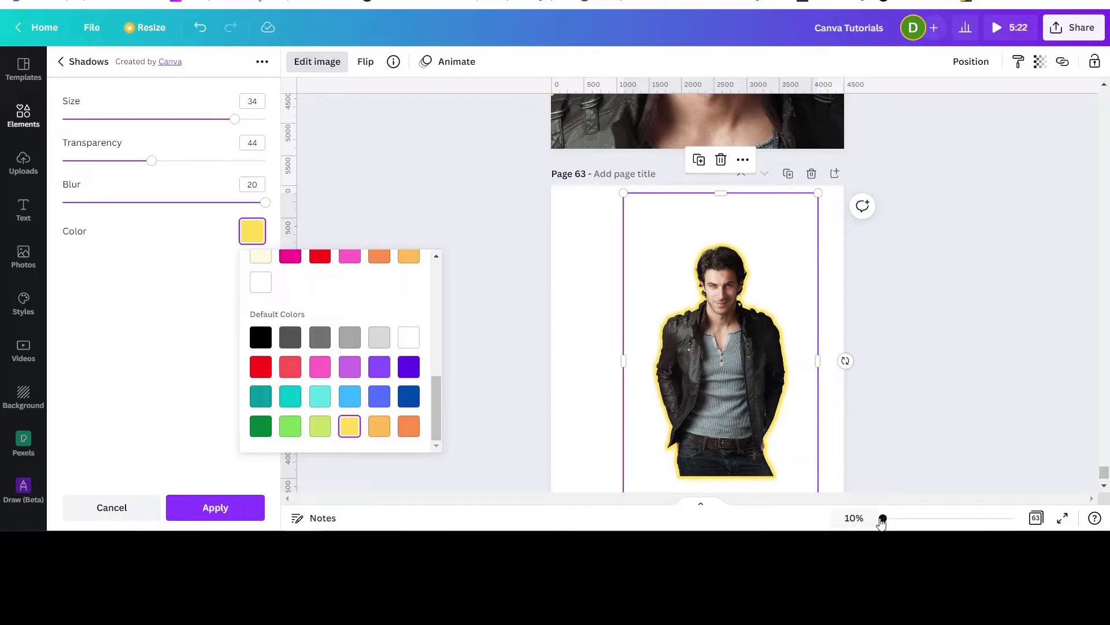
Step: Inspect the glow's edge around the man's head up close and set the second glow's transparency to 77
drag(883, 519, 924, 516)
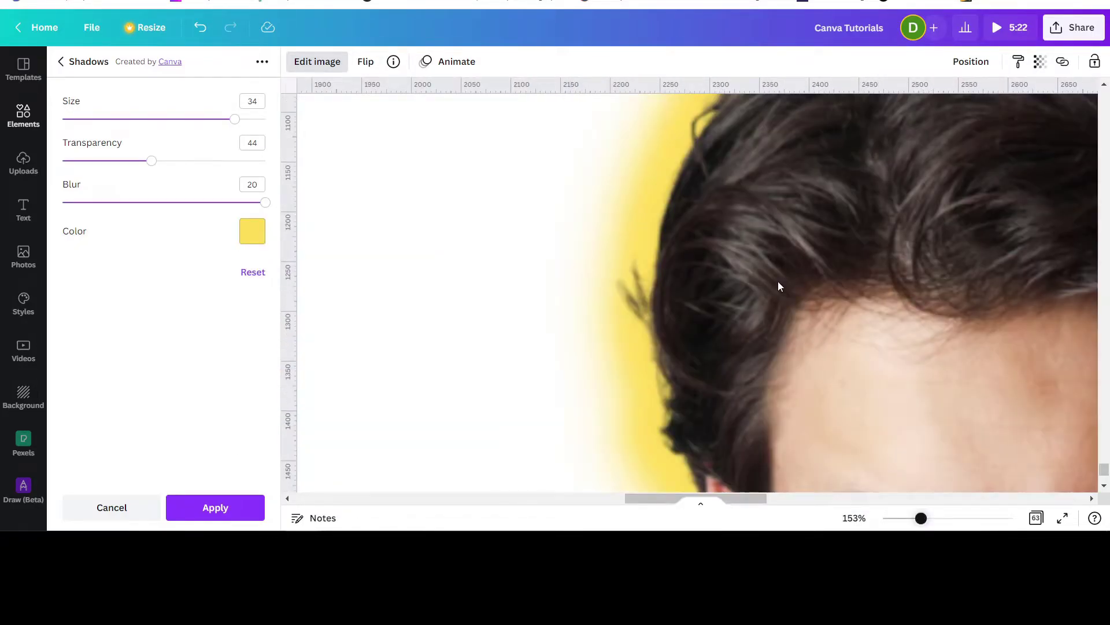
scroll(936, 446, down, 2)
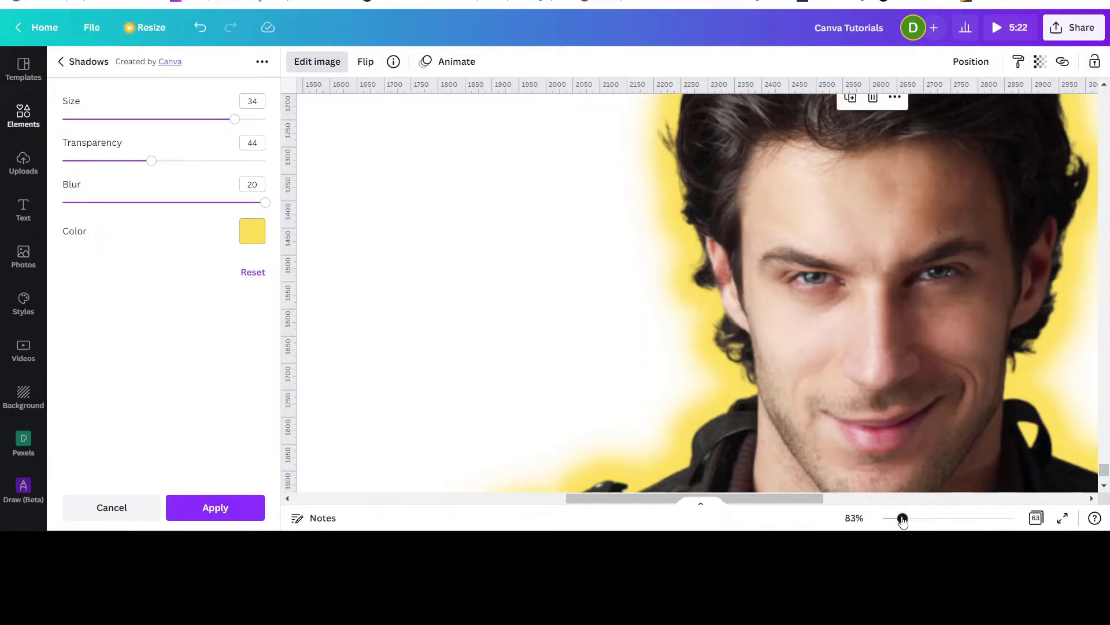
drag(901, 519, 895, 518)
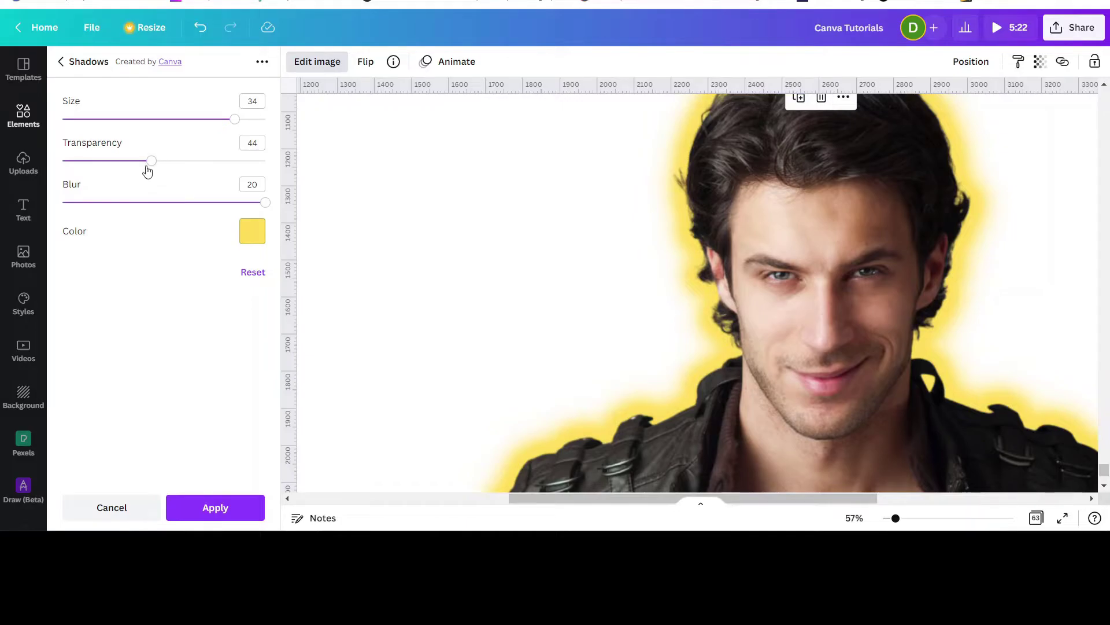
drag(151, 163, 221, 166)
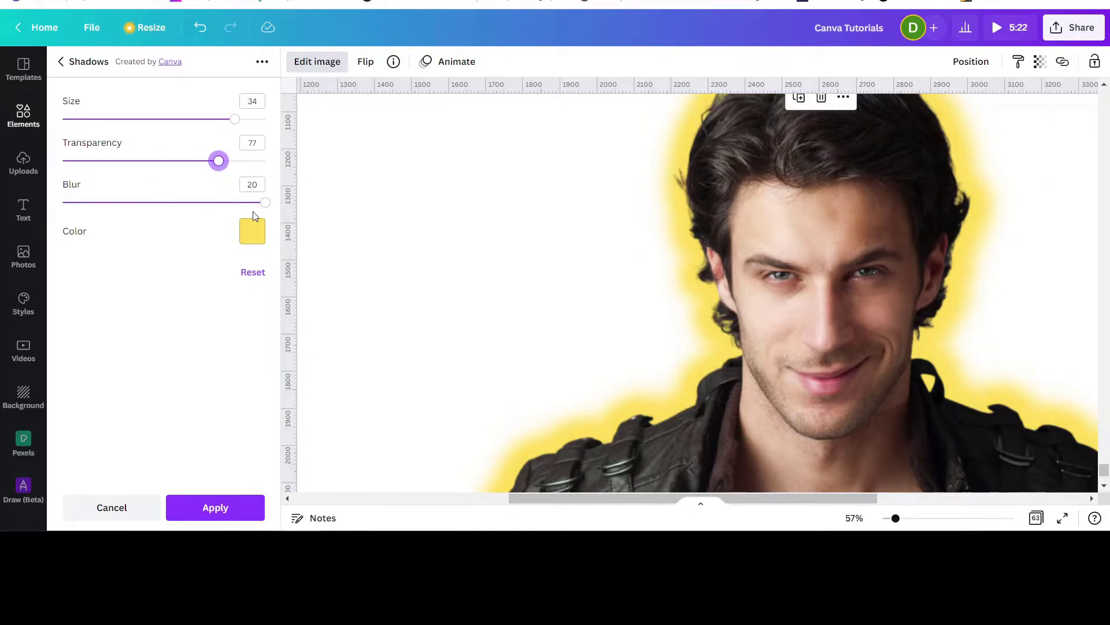
Step: Set the second glow's blur to 11 and apply it to the man's photo
drag(263, 206, 176, 206)
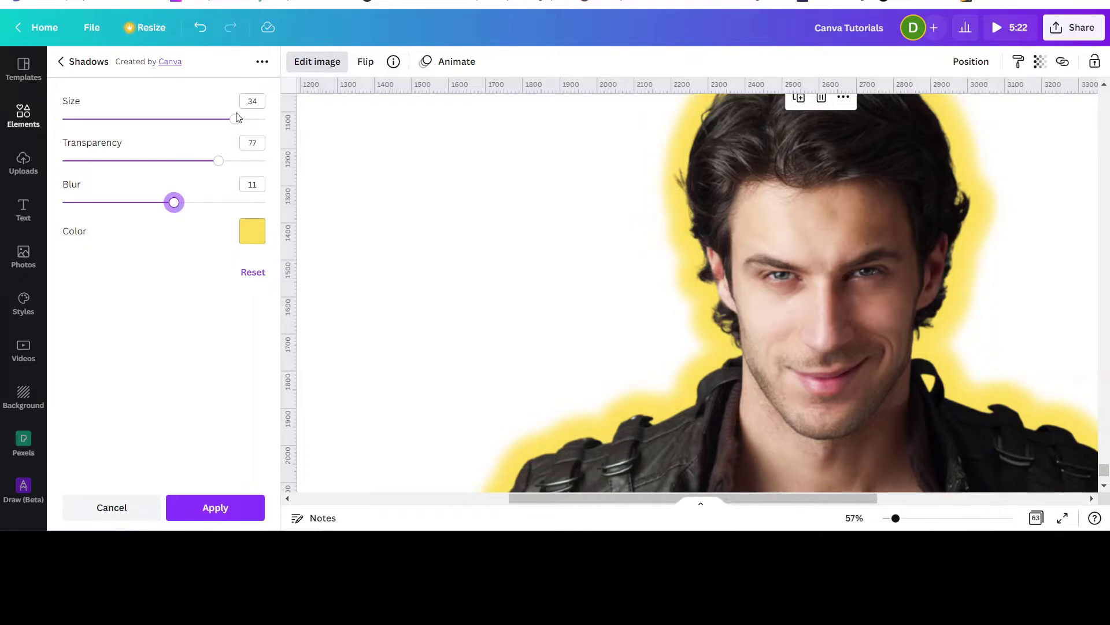
click(209, 511)
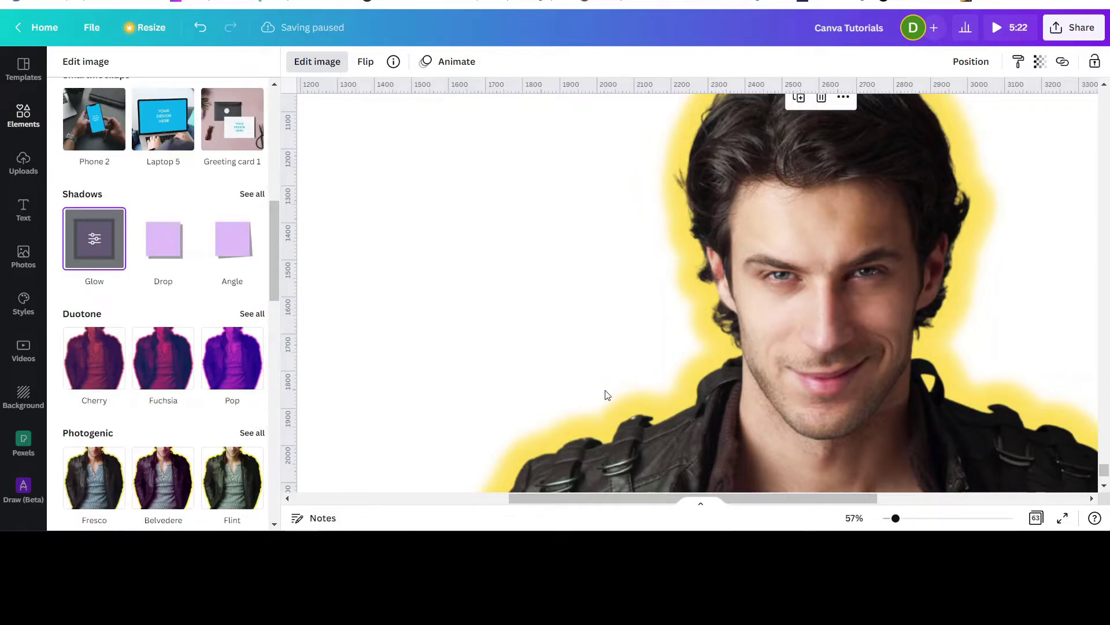
drag(896, 519, 883, 519)
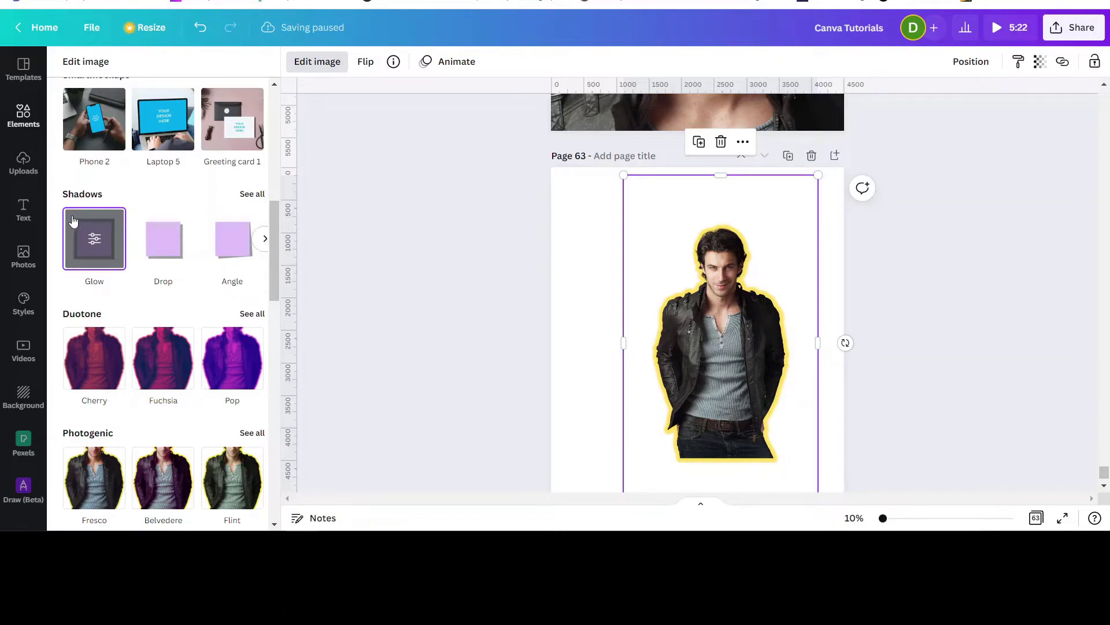
click(568, 223)
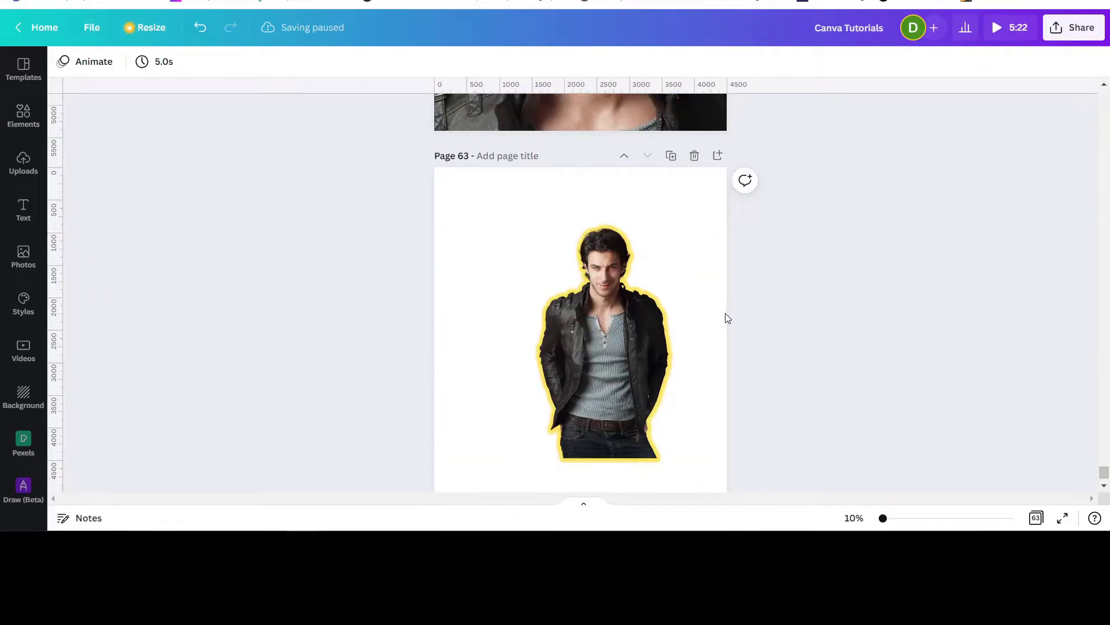
Step: Move the man's glowing cut-out to the horizontal center of page 63
click(582, 286)
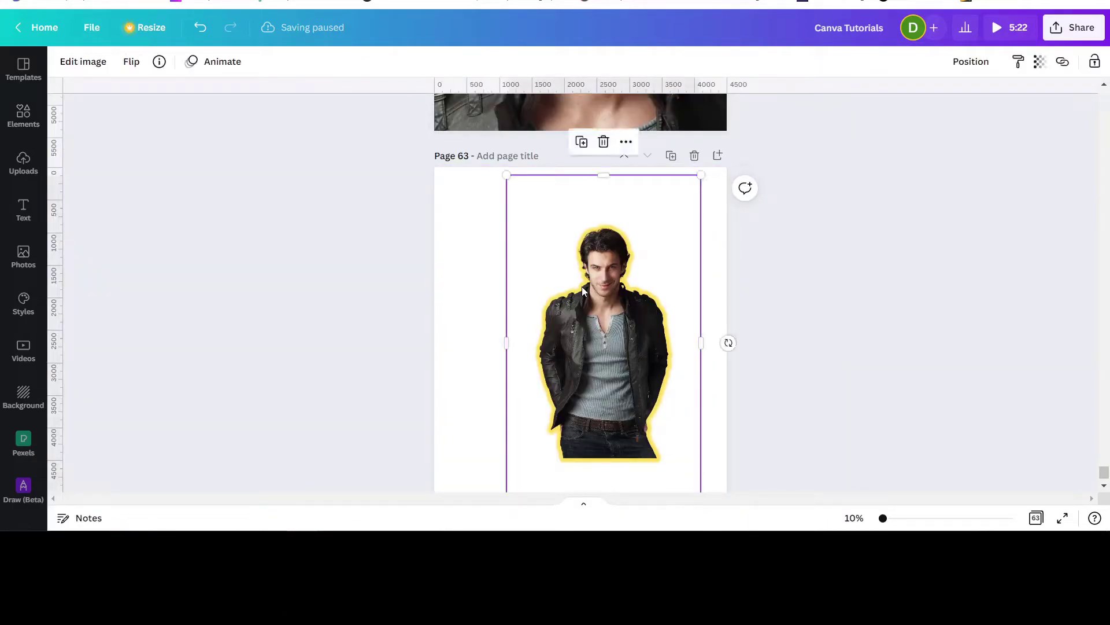
click(75, 62)
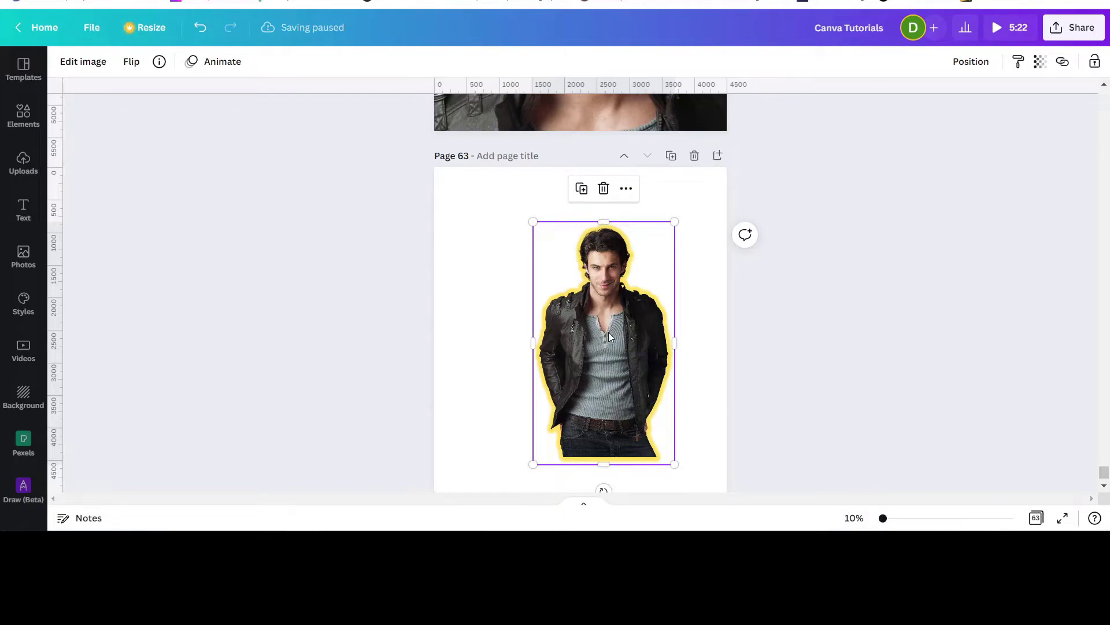
click(861, 323)
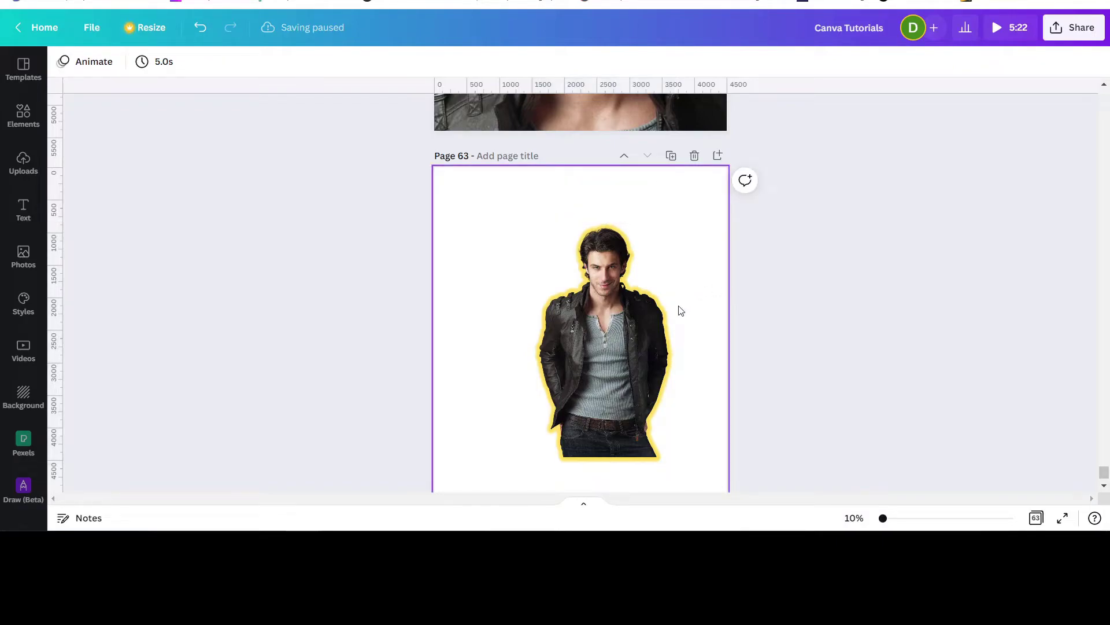
drag(602, 347, 577, 348)
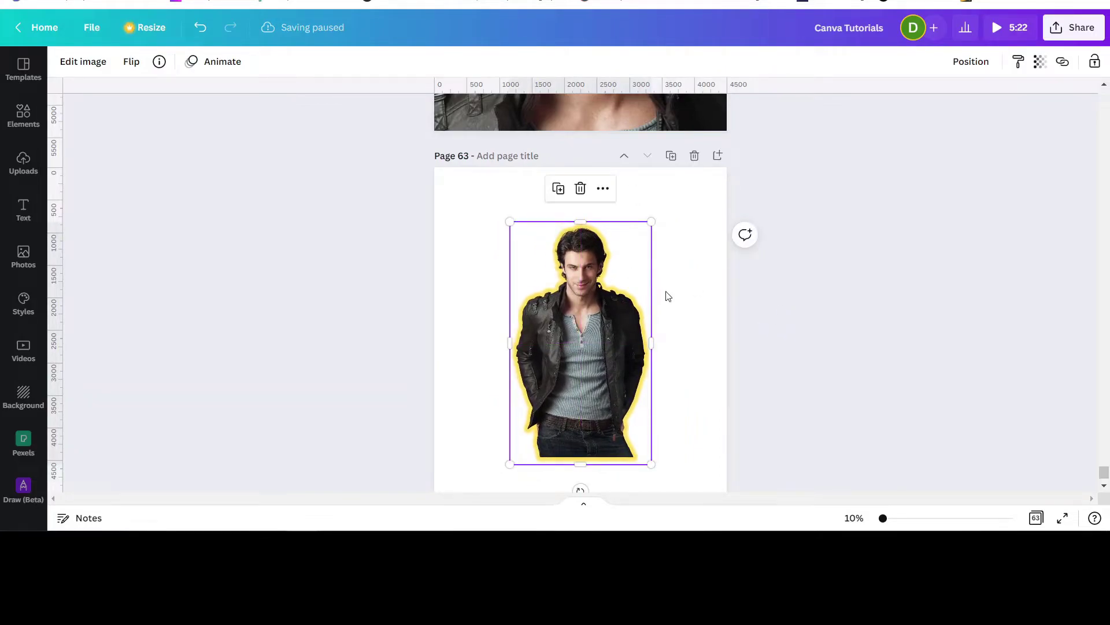
click(699, 294)
Step: Apply the existing glow to the man's cut-out and add a third Glow shadow on top of it
click(565, 359)
click(83, 61)
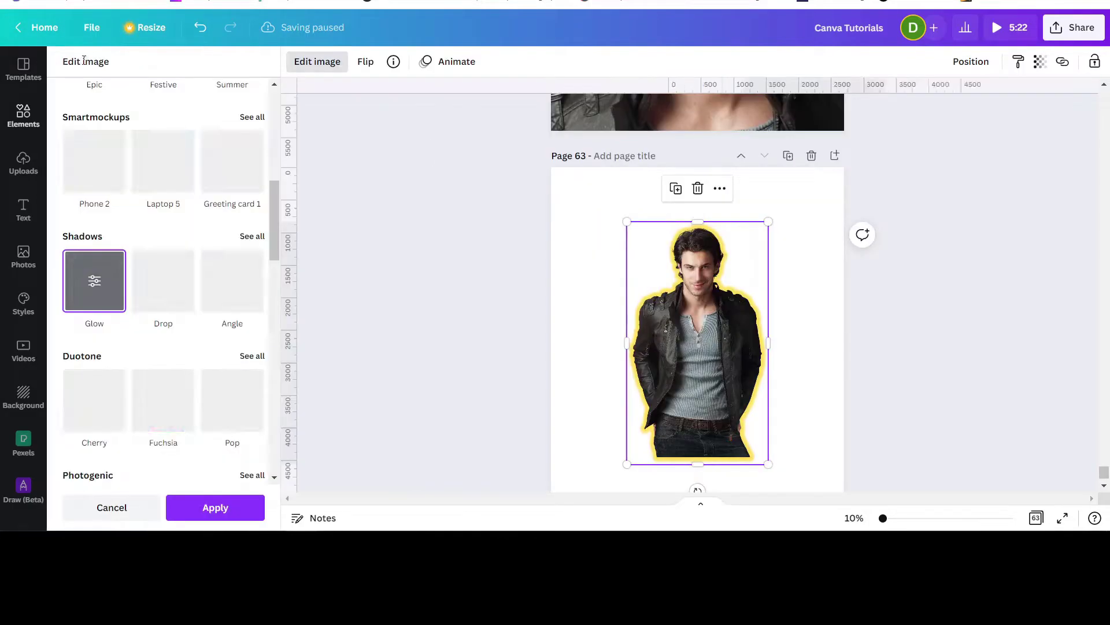
click(248, 237)
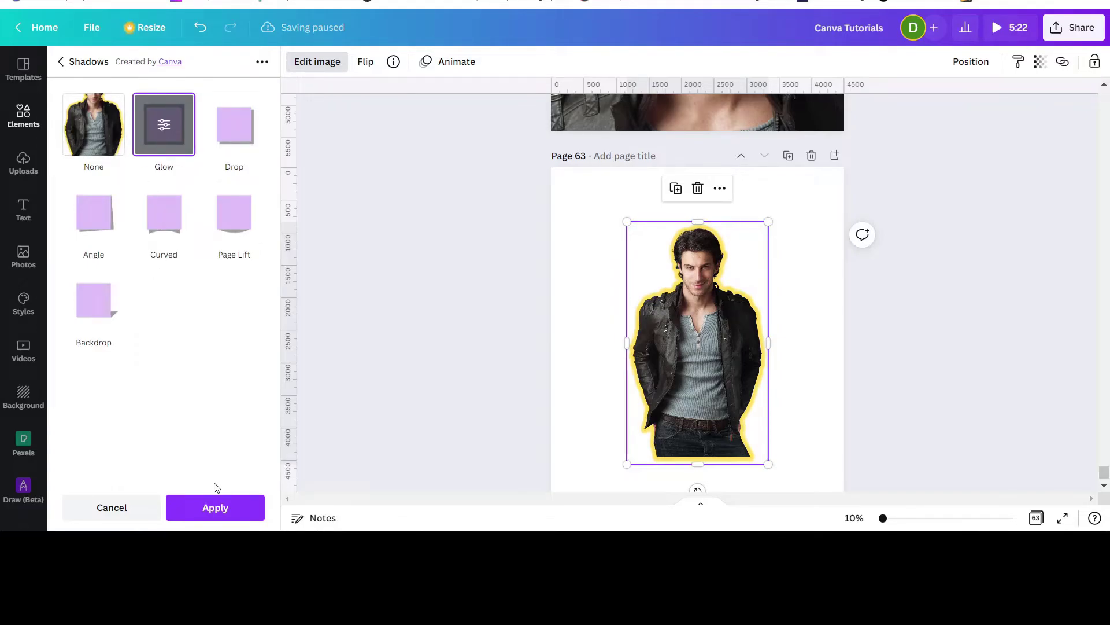
click(228, 509)
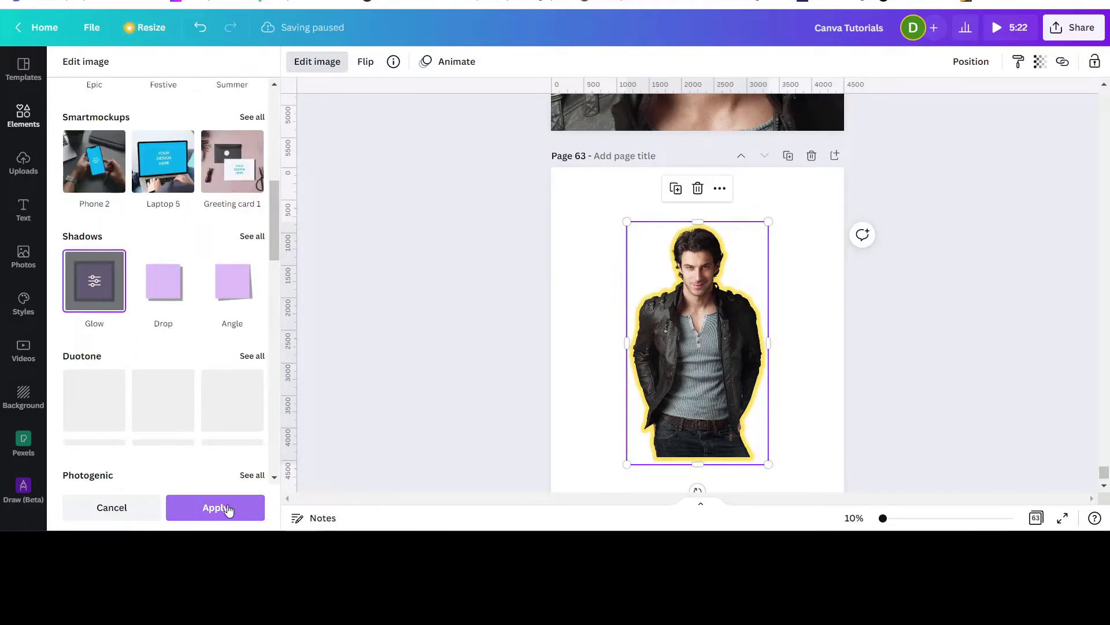
click(227, 507)
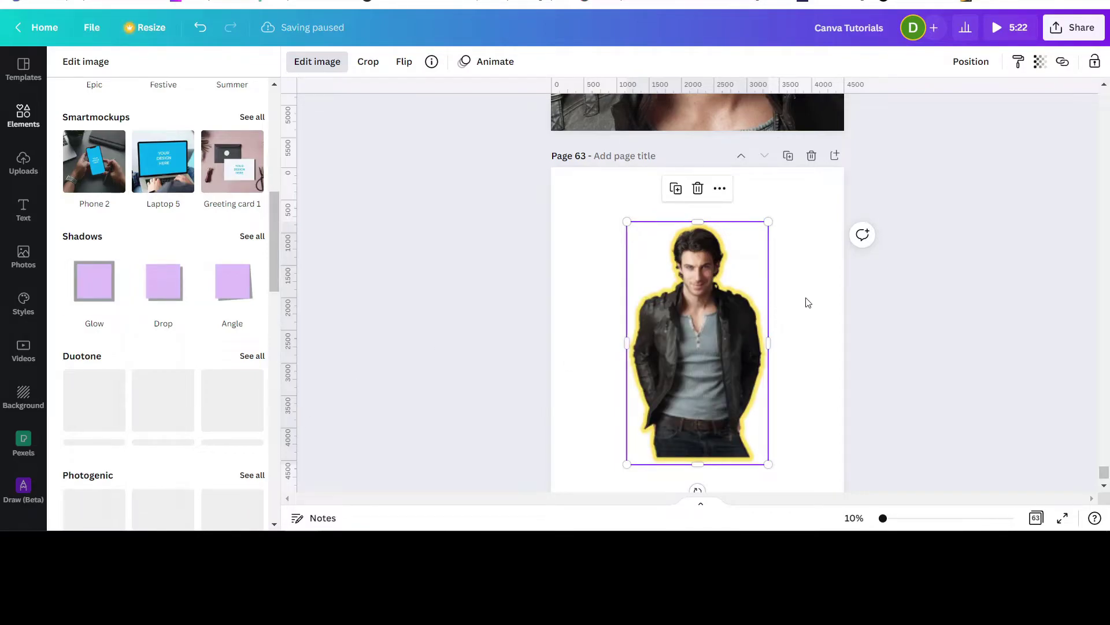
click(252, 236)
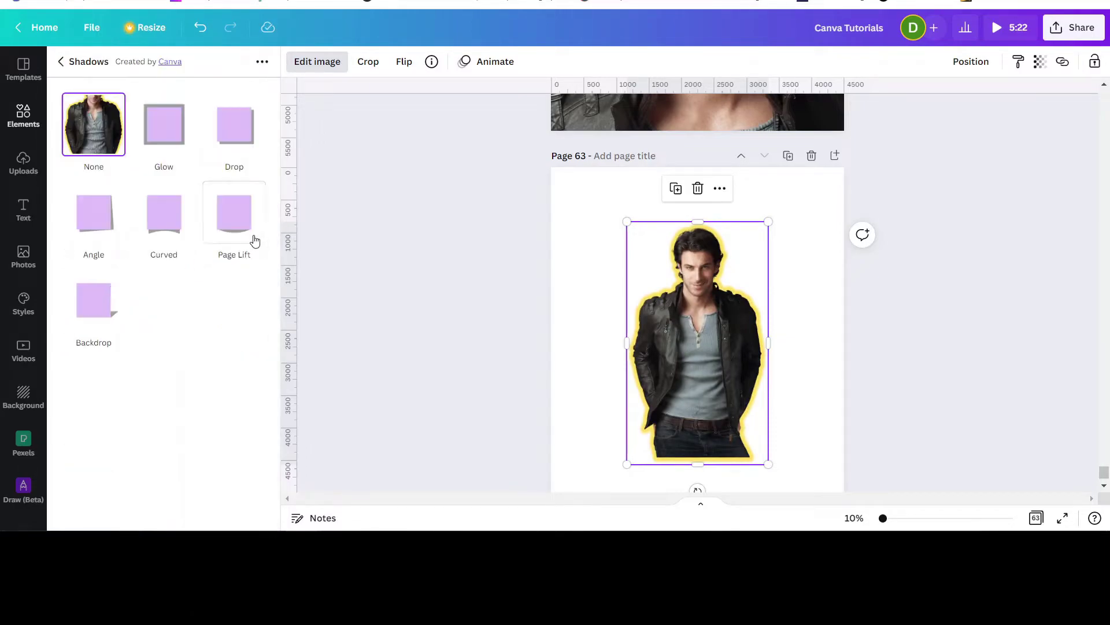
click(162, 123)
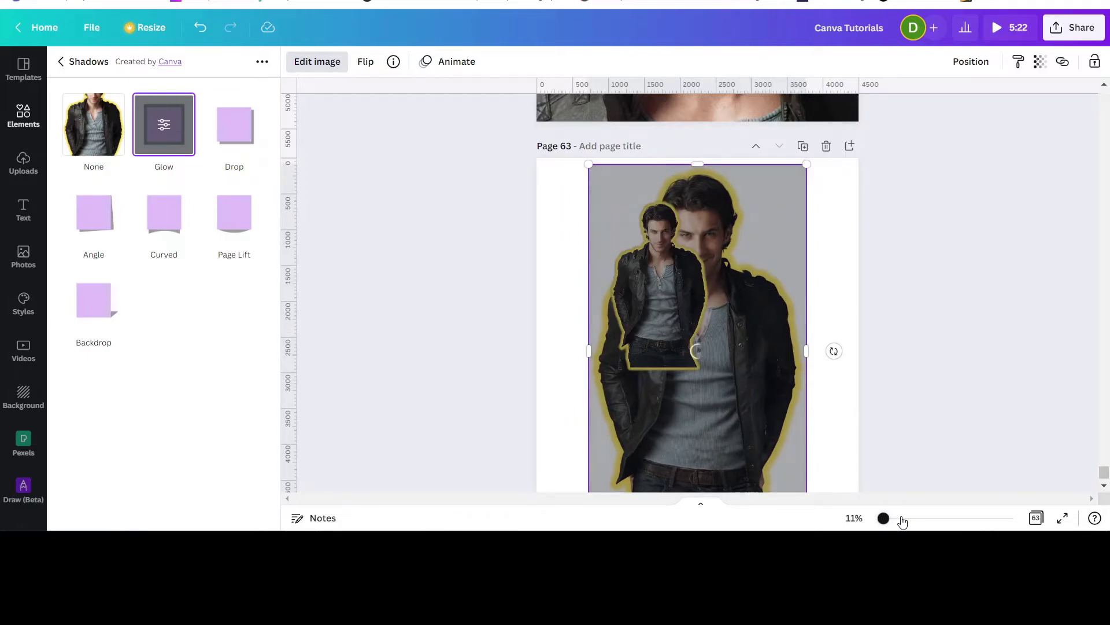
Step: Give the third glow a bright red color, a size of 13 and a blur of 19
click(900, 519)
drag(899, 519, 885, 518)
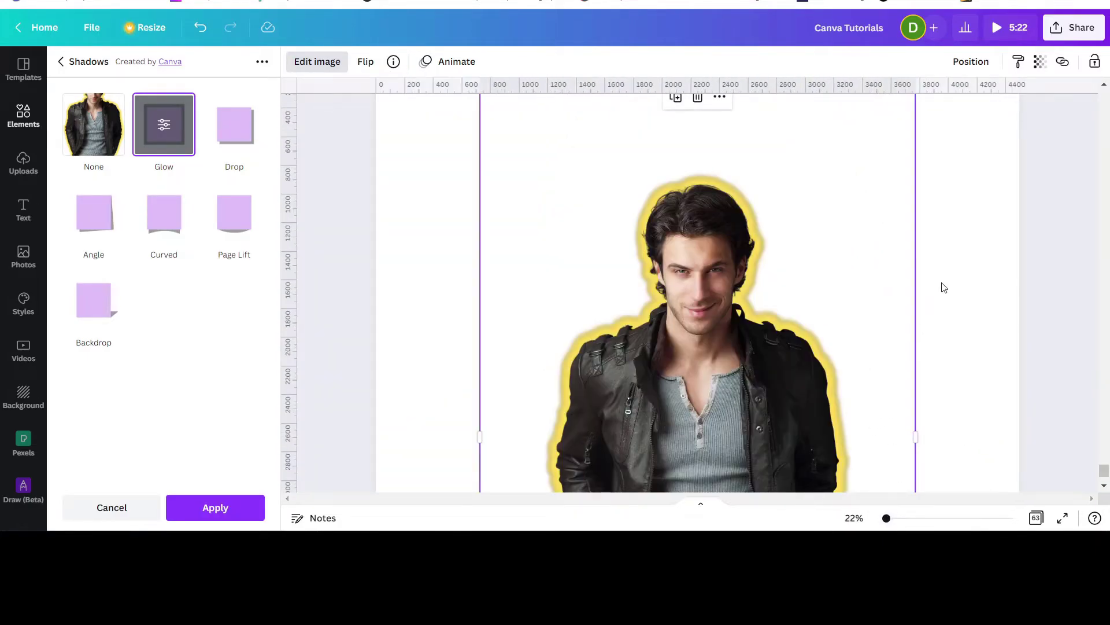
scroll(943, 295, down, 2)
scroll(943, 316, up, 3)
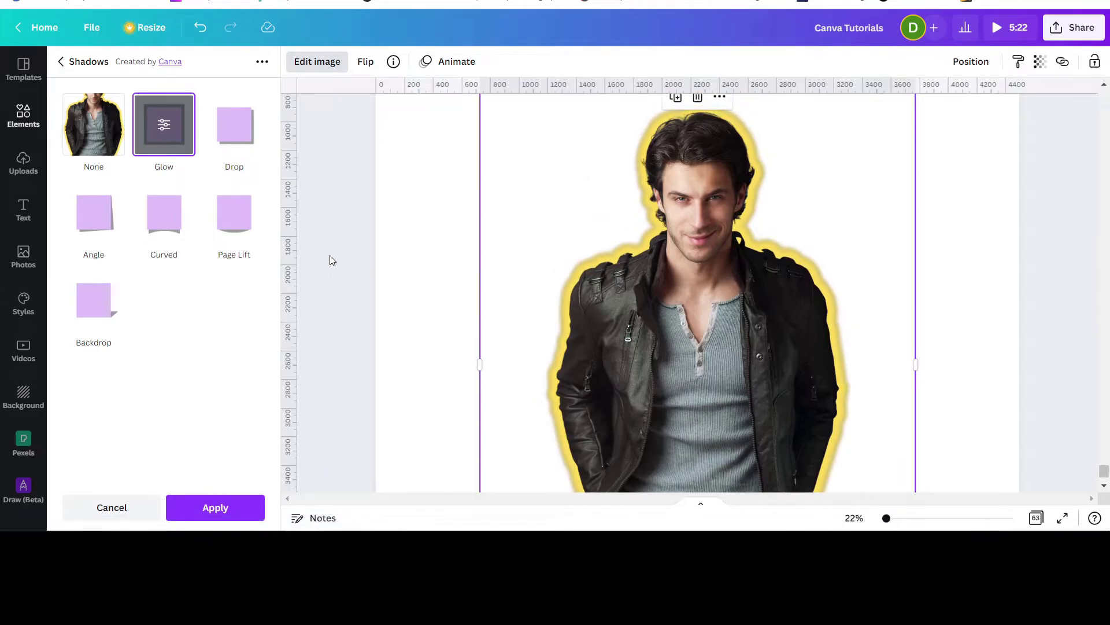
click(163, 124)
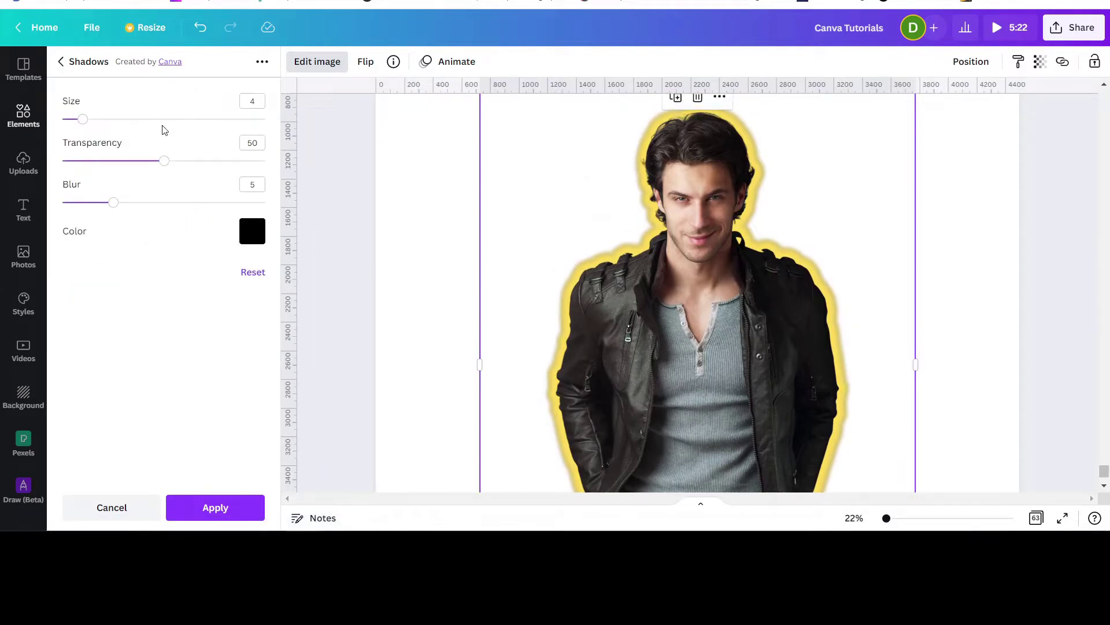
click(246, 236)
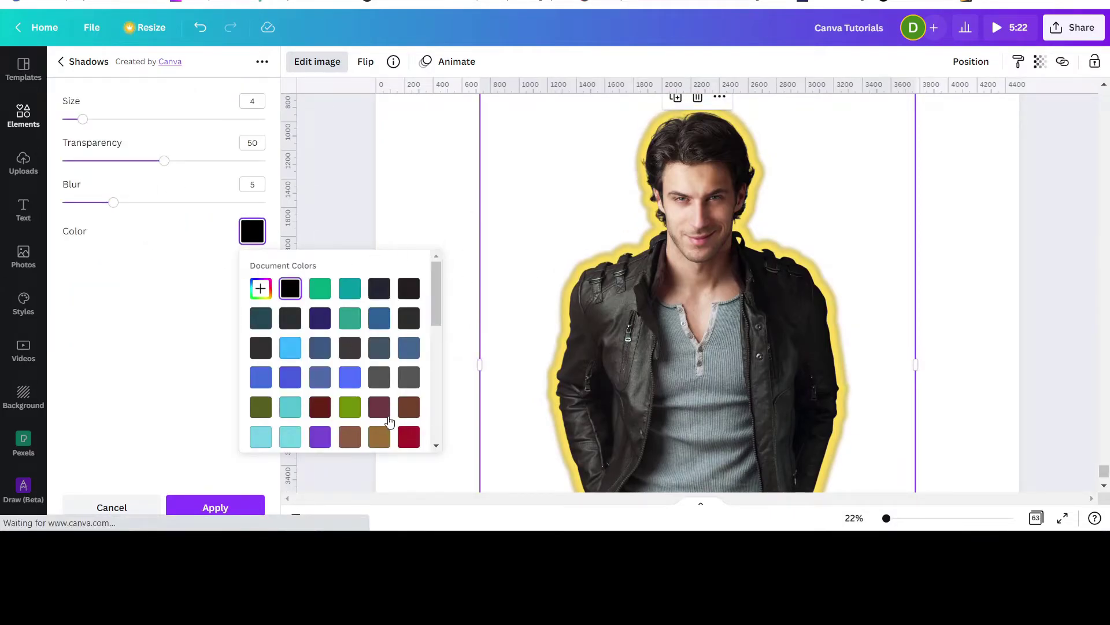
scroll(366, 414, down, 5)
click(319, 328)
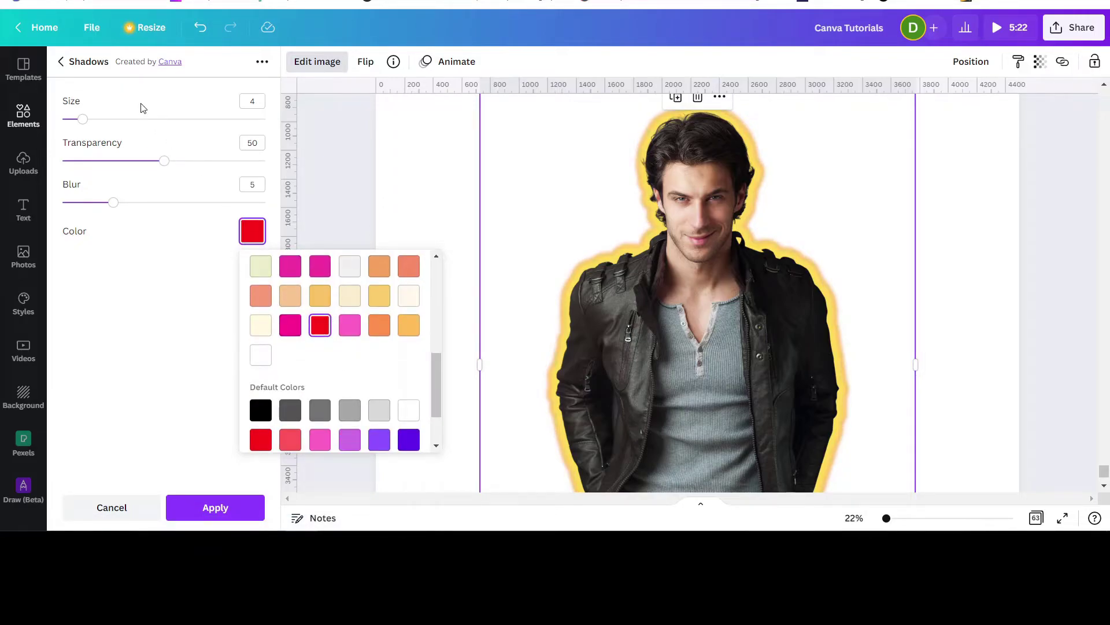
drag(87, 122, 131, 123)
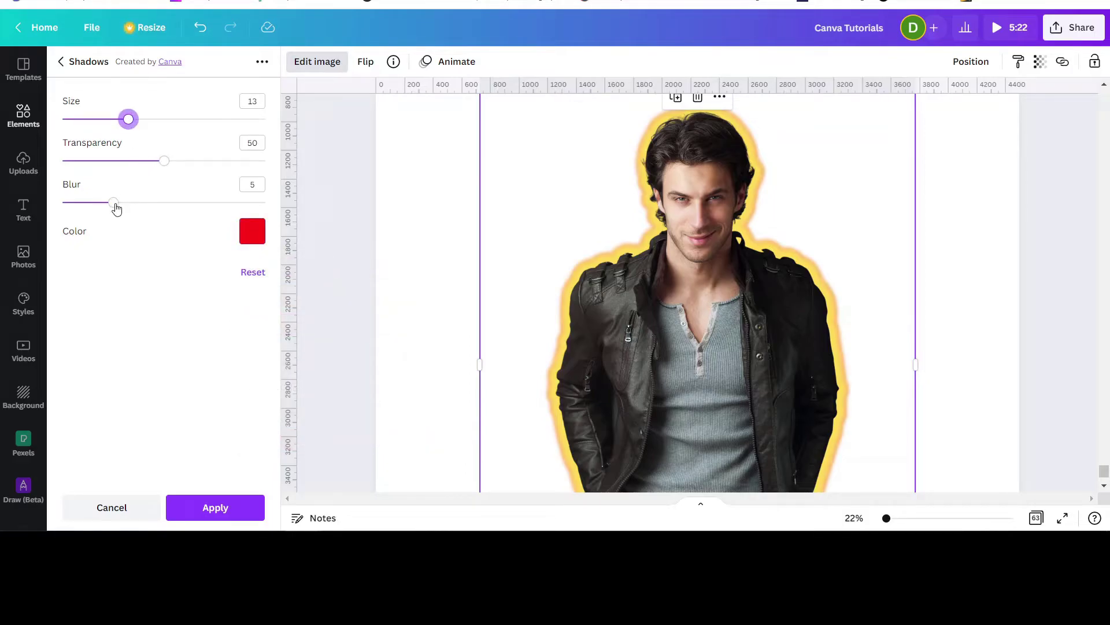
drag(114, 204, 253, 232)
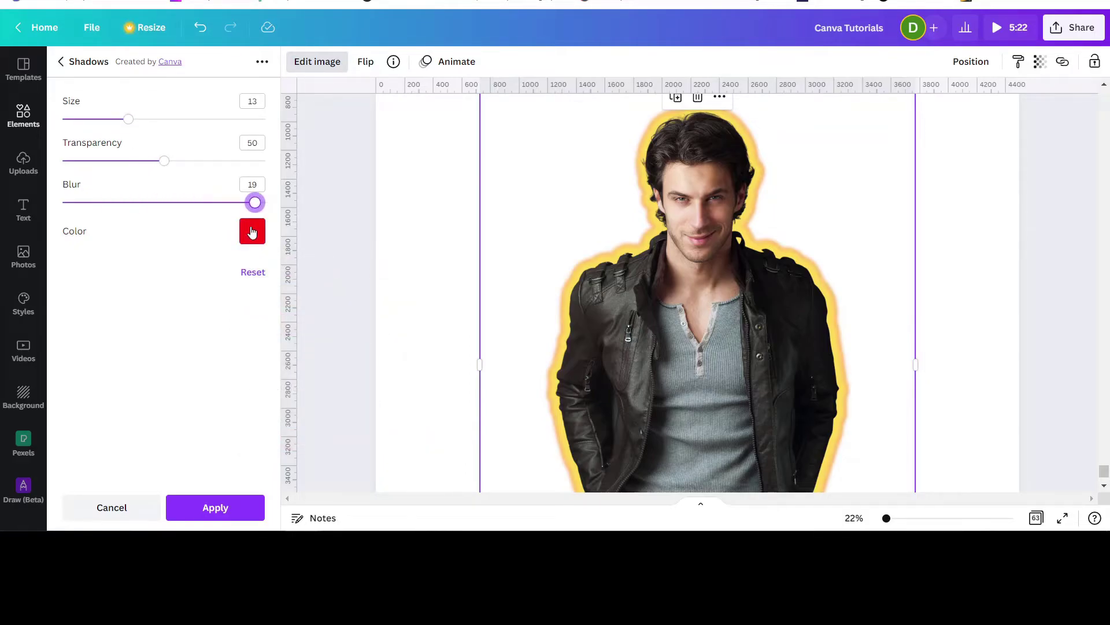
Step: Compare the red-edged outline with the finished example on the previous page and apply the third glow to the man's cut-out
scroll(885, 304, up, 6)
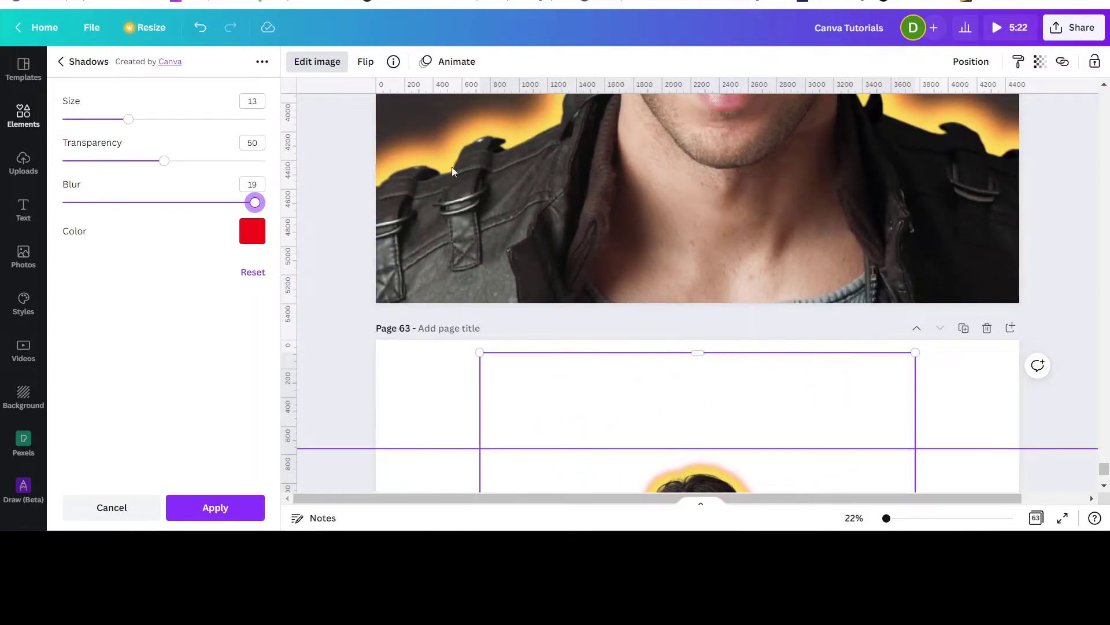
scroll(440, 141, down, 3)
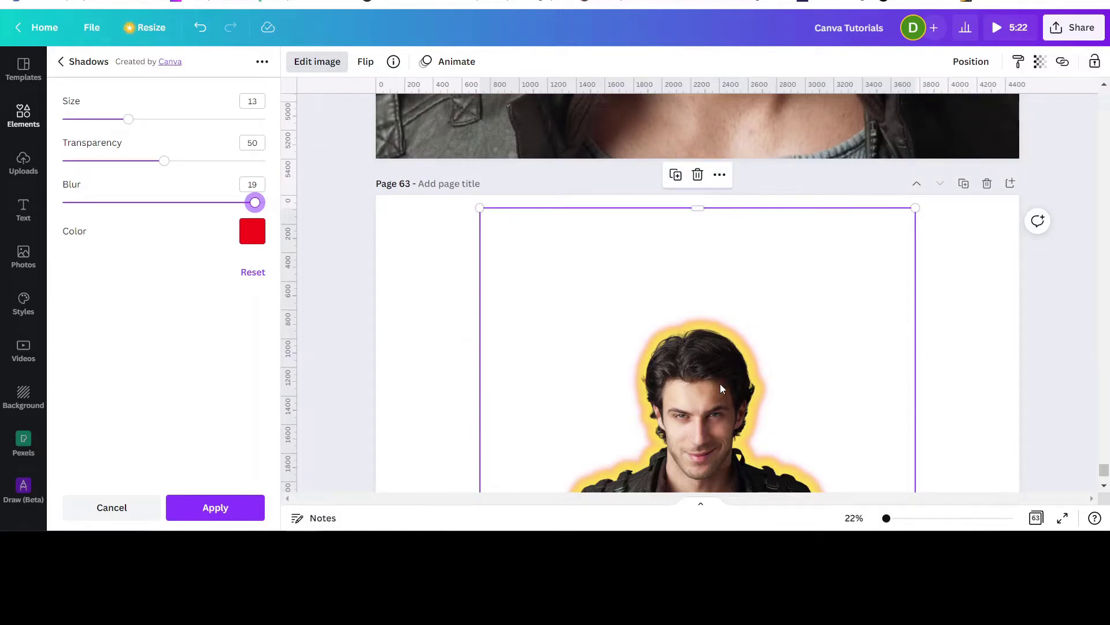
scroll(779, 376, up, 5)
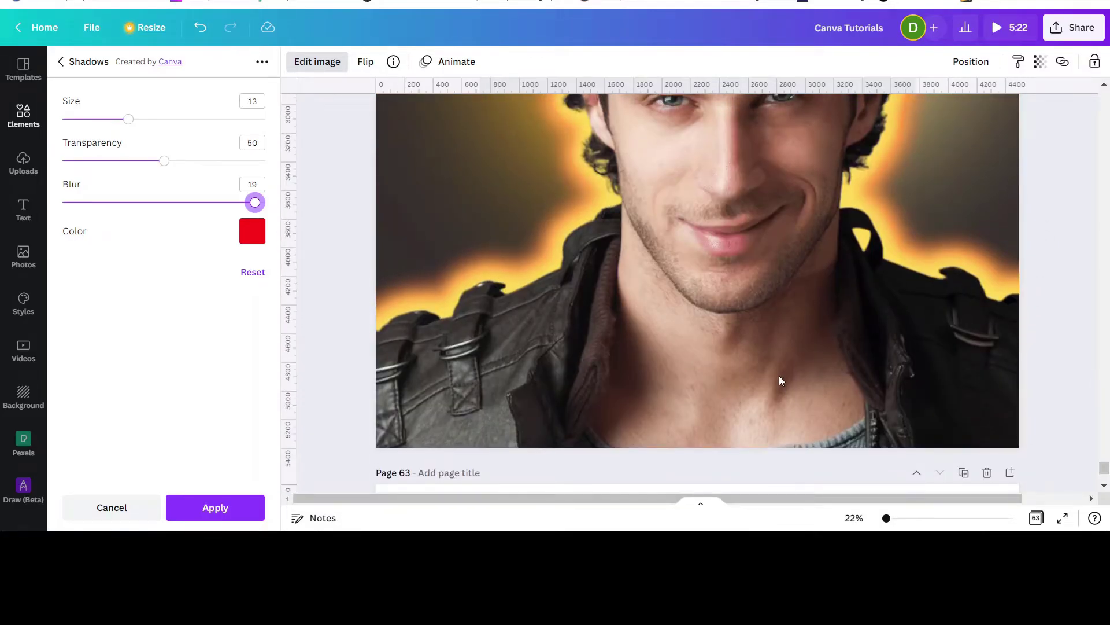
scroll(779, 376, down, 5)
scroll(779, 379, down, 1)
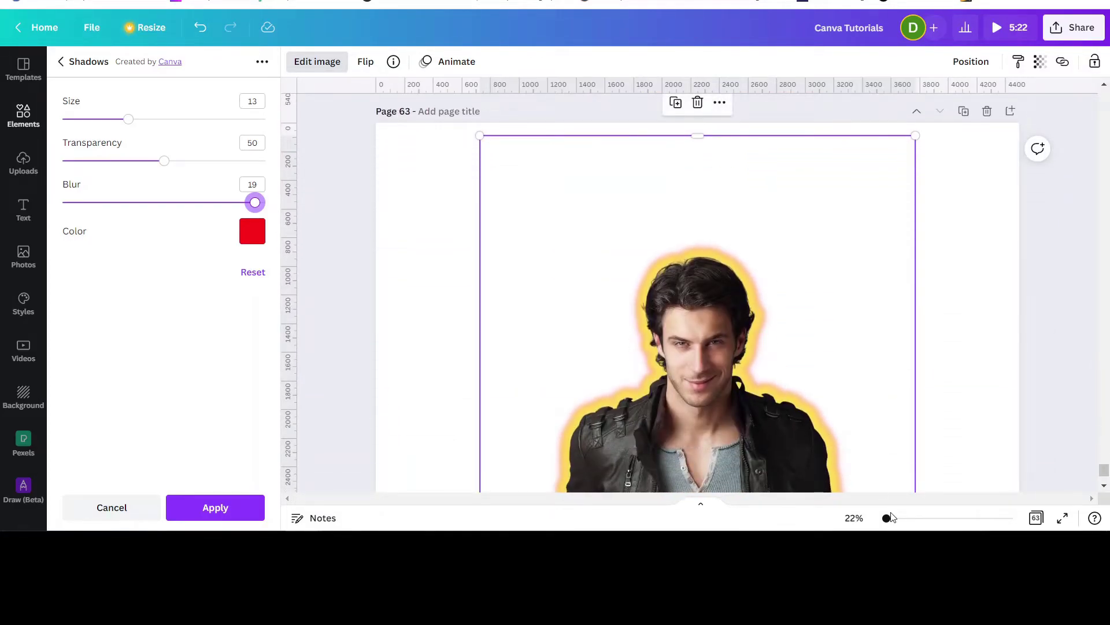
drag(890, 521, 894, 520)
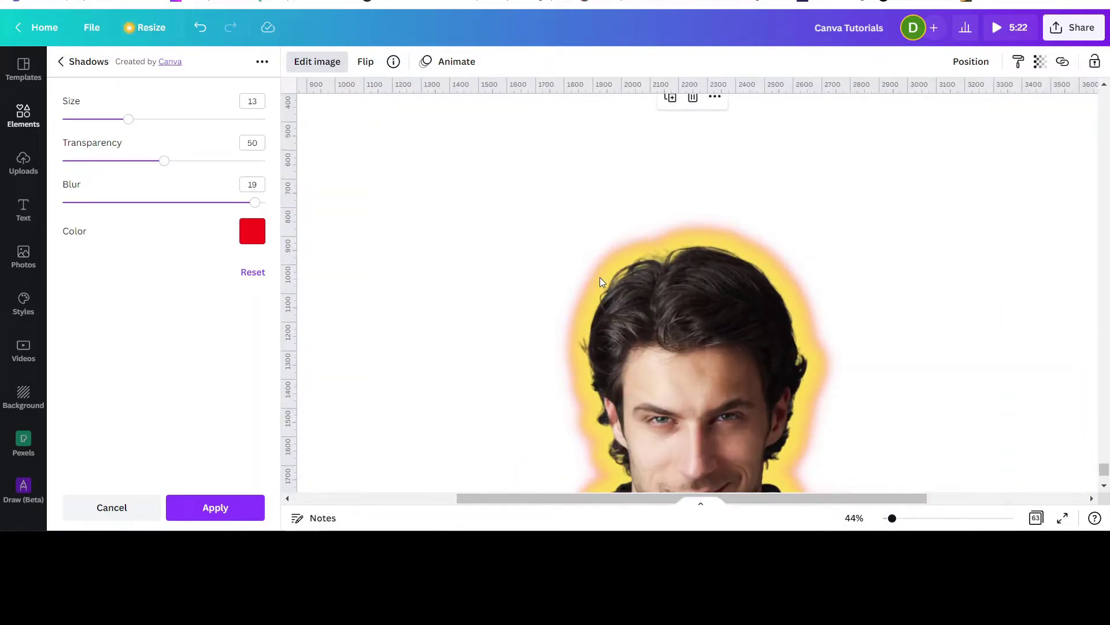
click(214, 506)
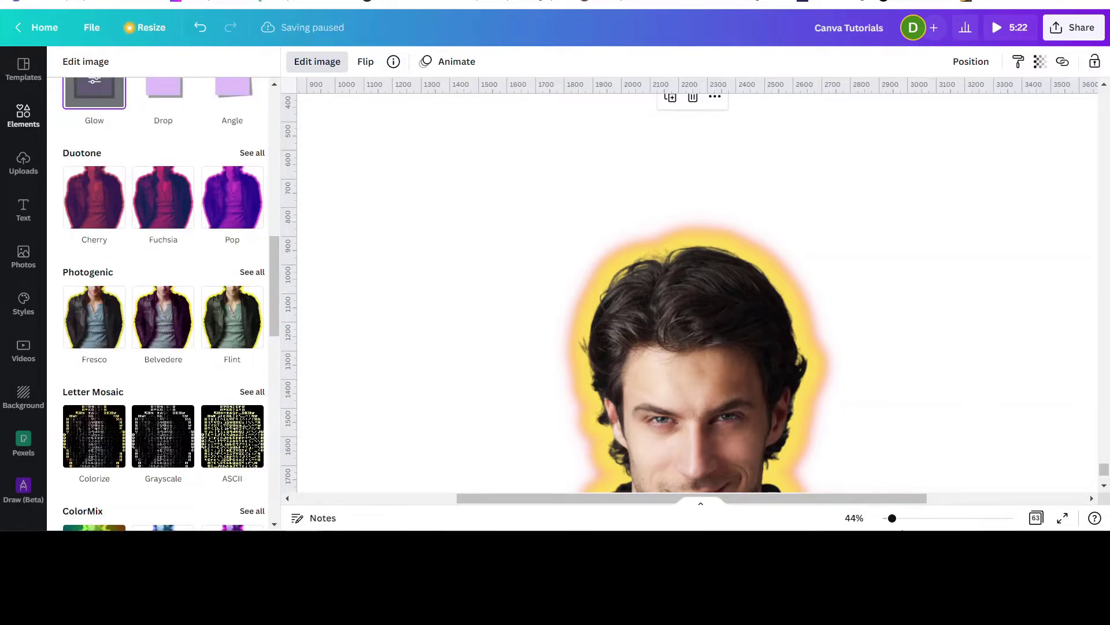
drag(894, 520, 883, 519)
scroll(897, 366, down, 2)
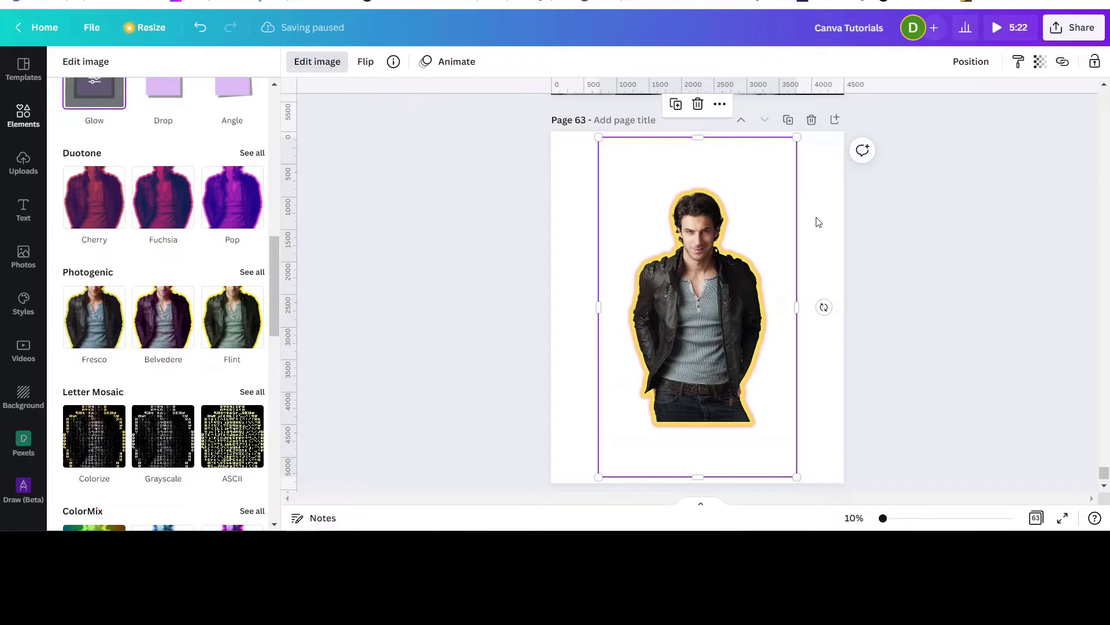
key(Escape)
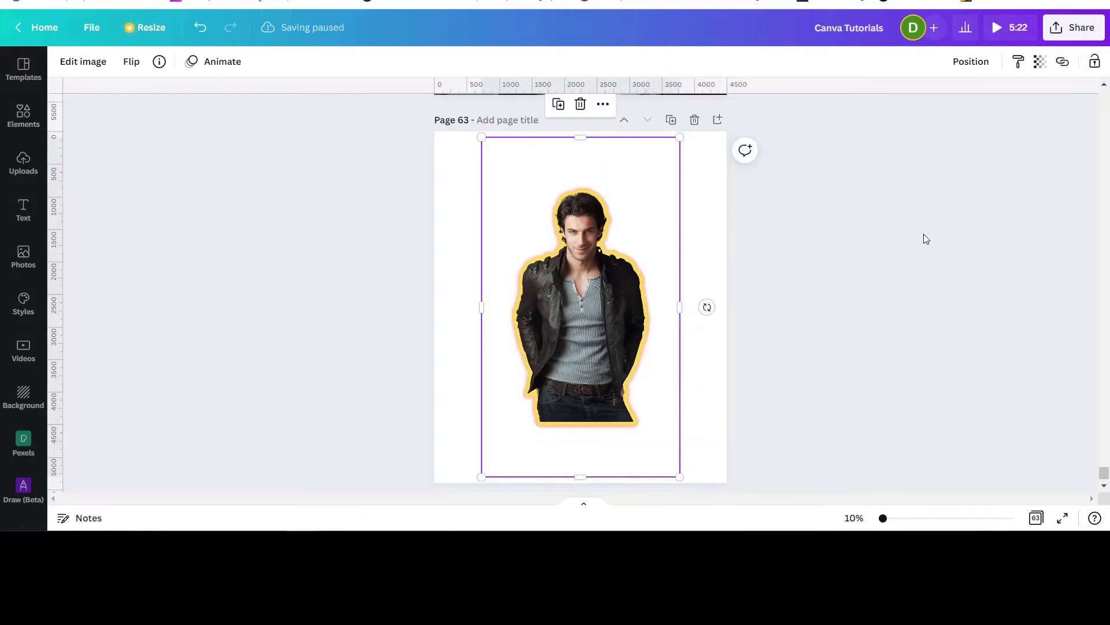
click(707, 245)
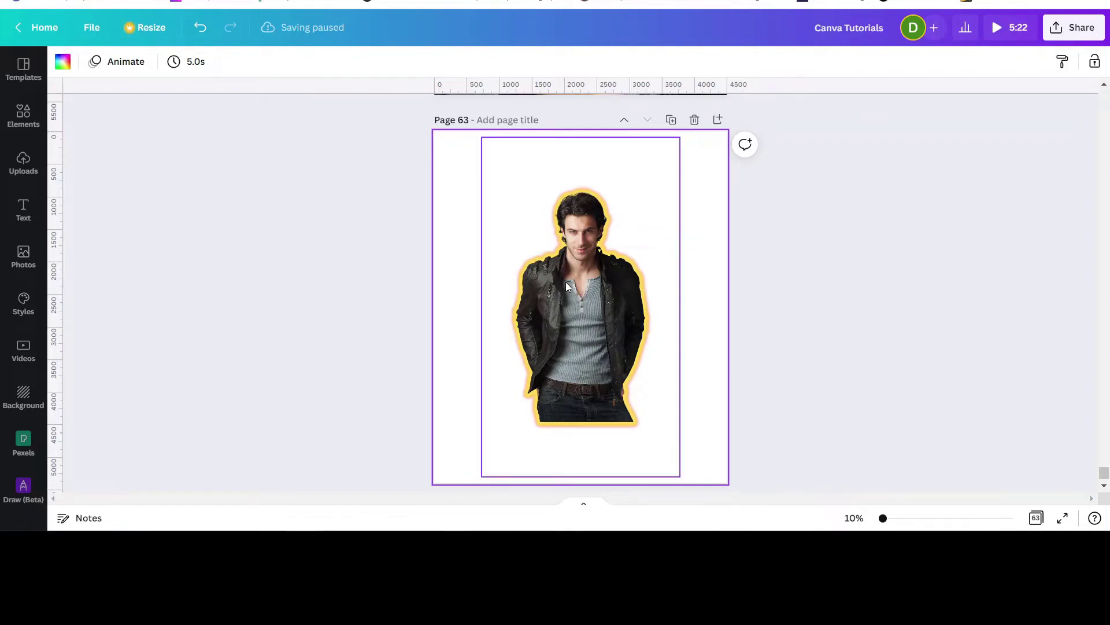
click(804, 283)
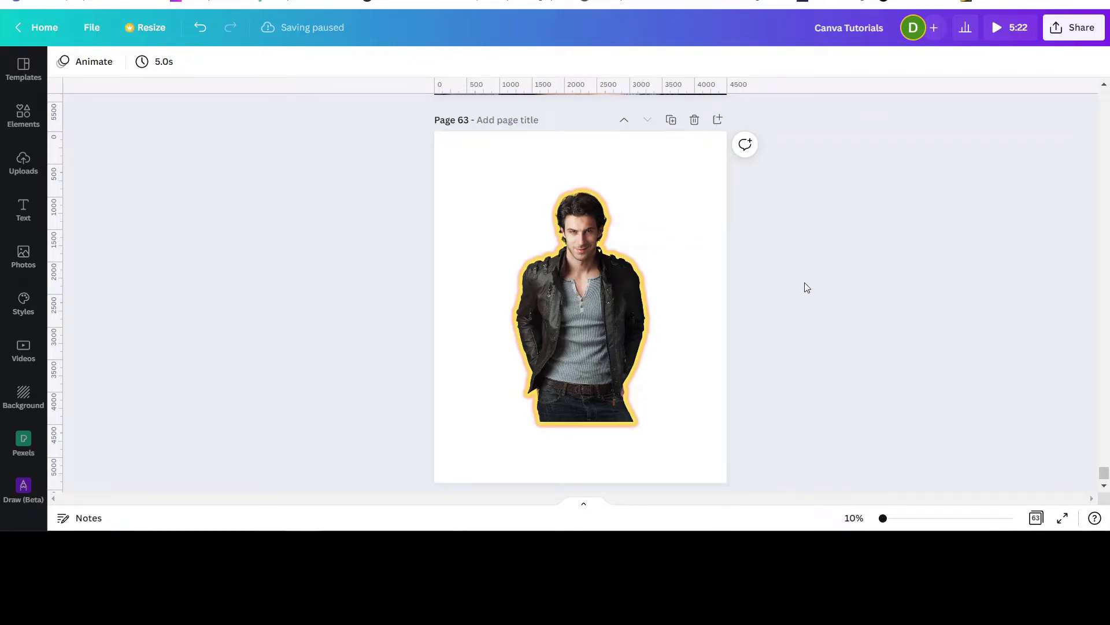
Step: Enlarge the man's glowing cut-out proportionally until its frame nearly reaches the upper edge of page 63
click(601, 302)
scroll(918, 295, up, 3)
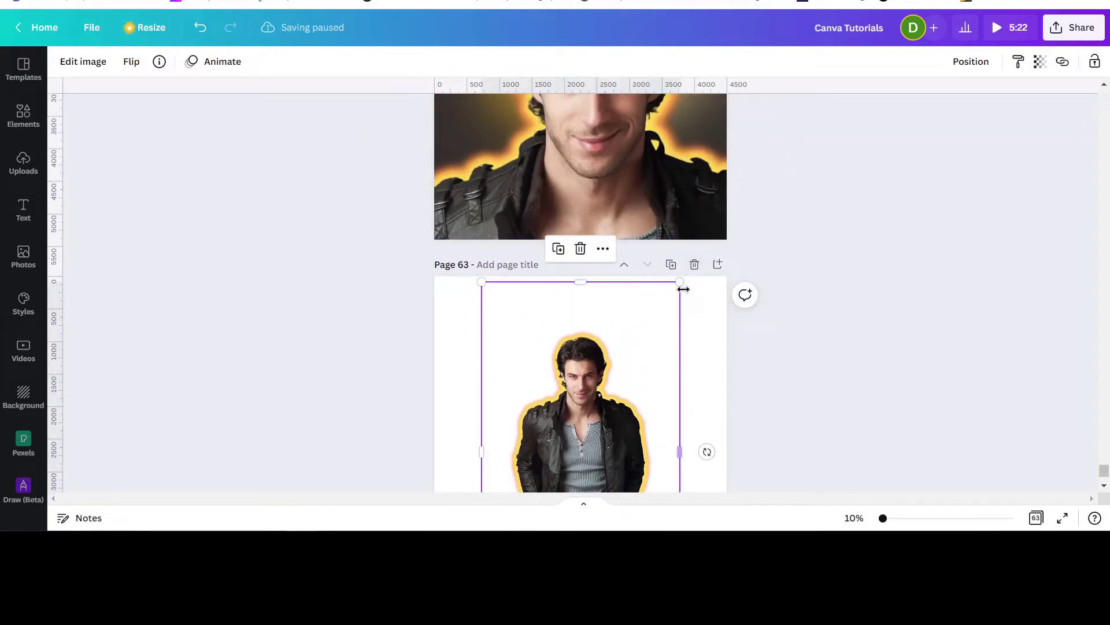
scroll(687, 277, down, 2)
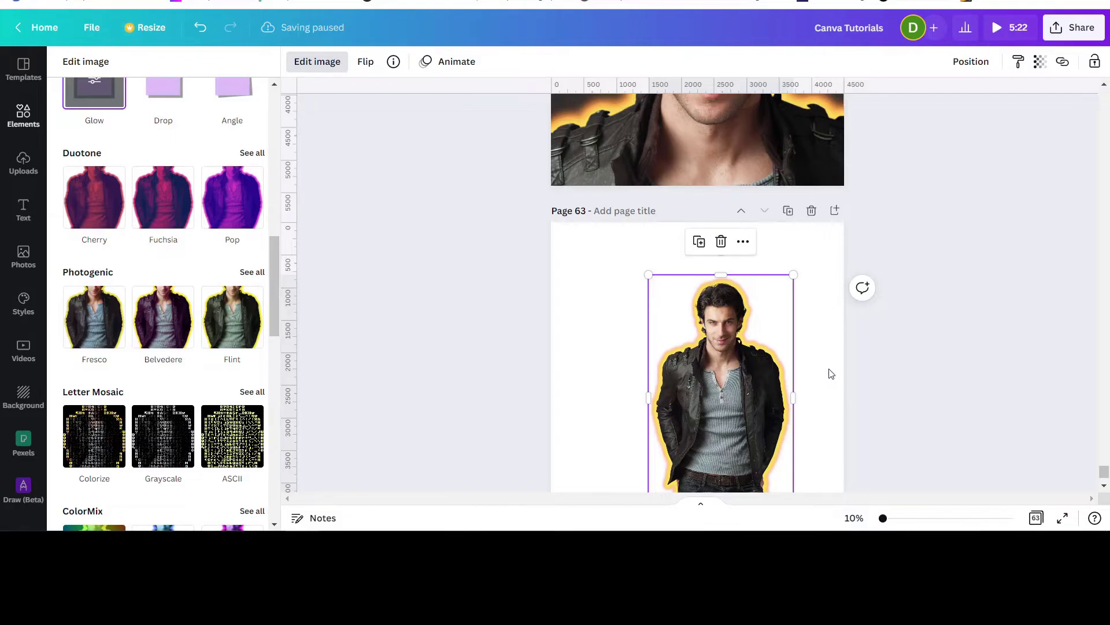
click(925, 343)
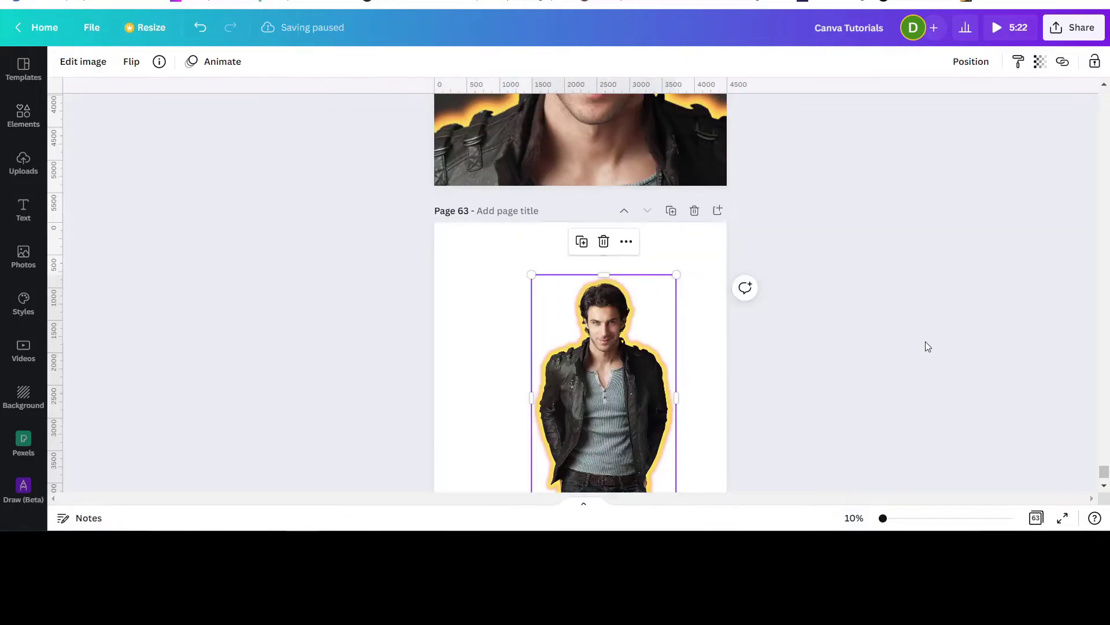
click(601, 346)
drag(531, 273, 479, 240)
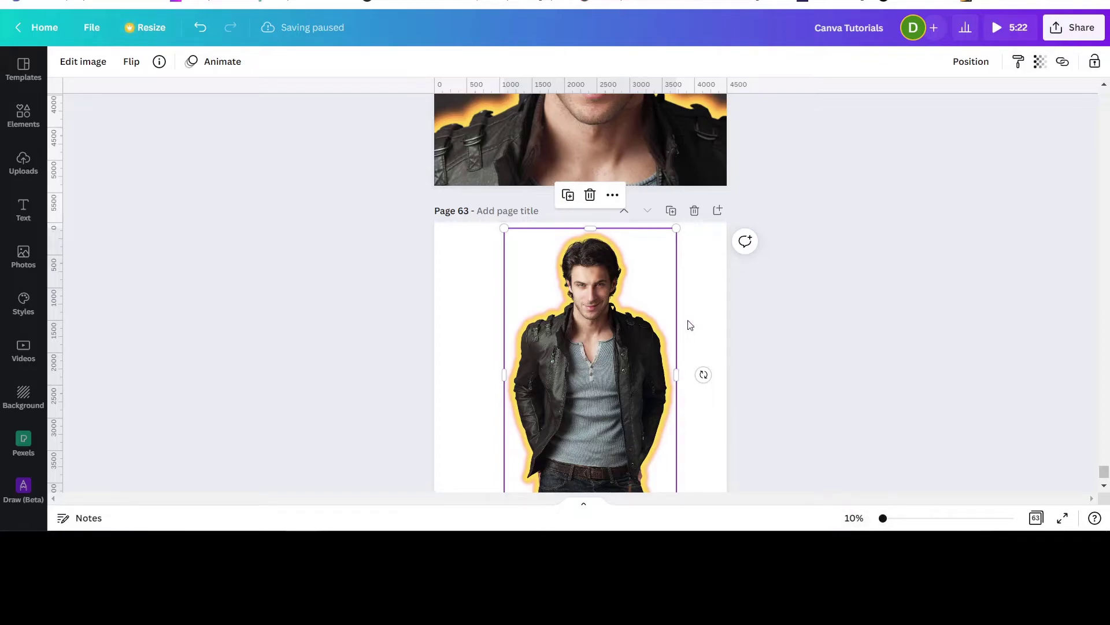
Step: Enlarge the man's cut-out until its frame is nearly as wide as page 63 and shift it lower on the page
scroll(616, 357, down, 3)
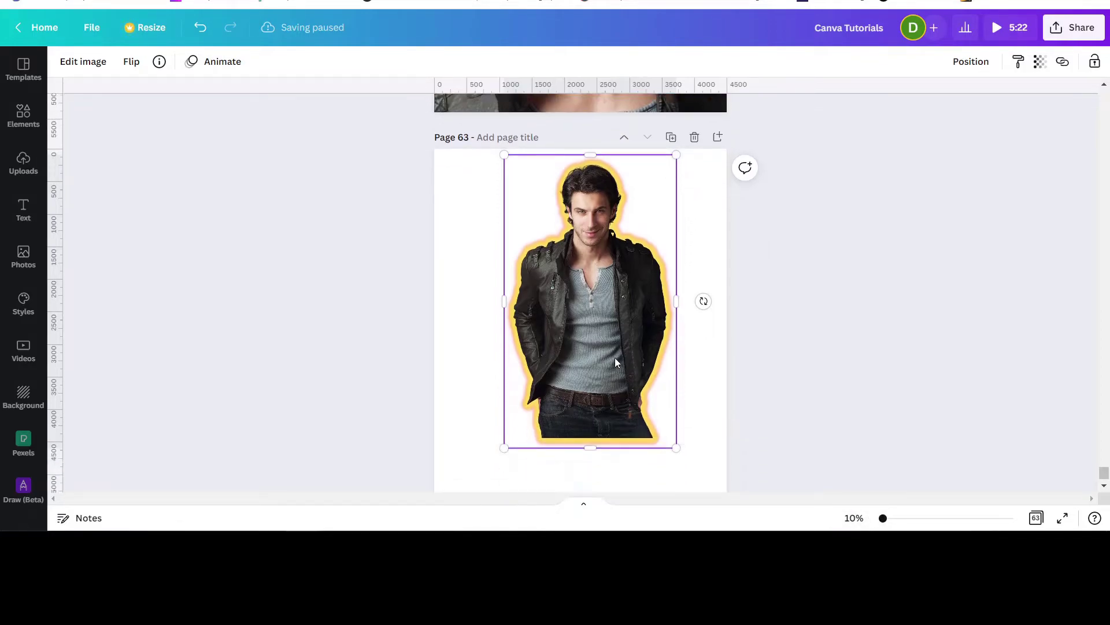
drag(504, 377, 458, 455)
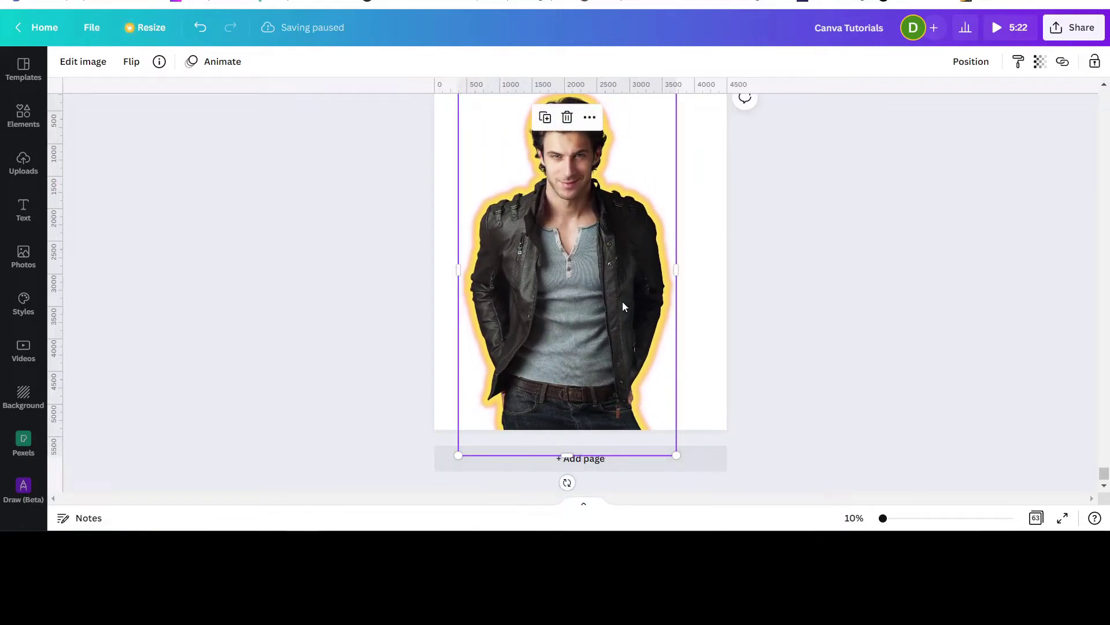
drag(676, 455, 837, 527)
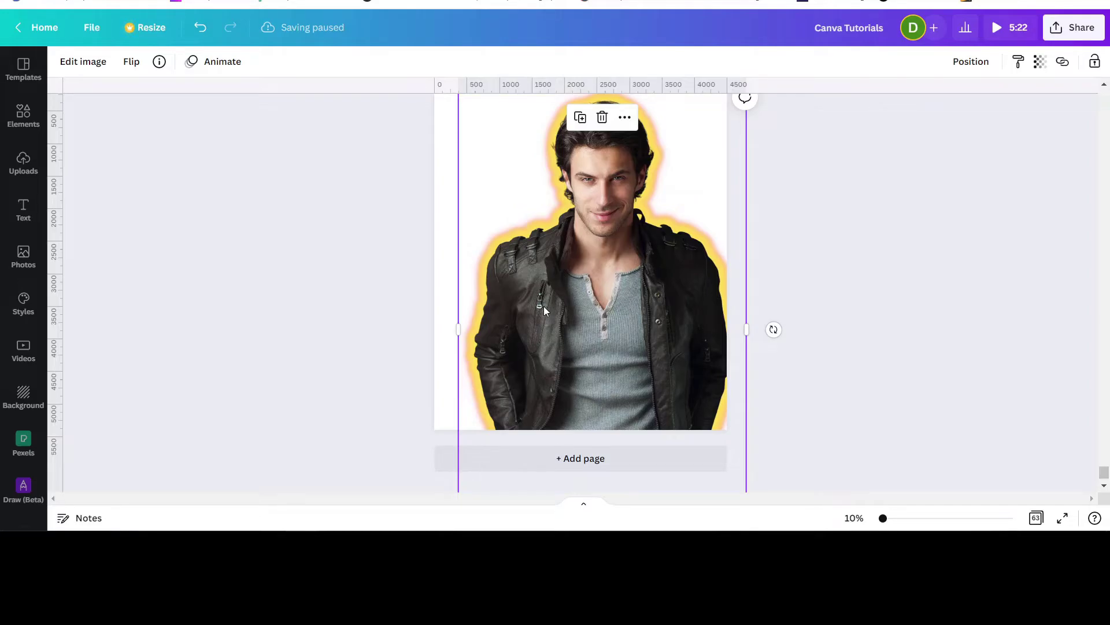
key(ctrl+z)
scroll(763, 272, up, 3)
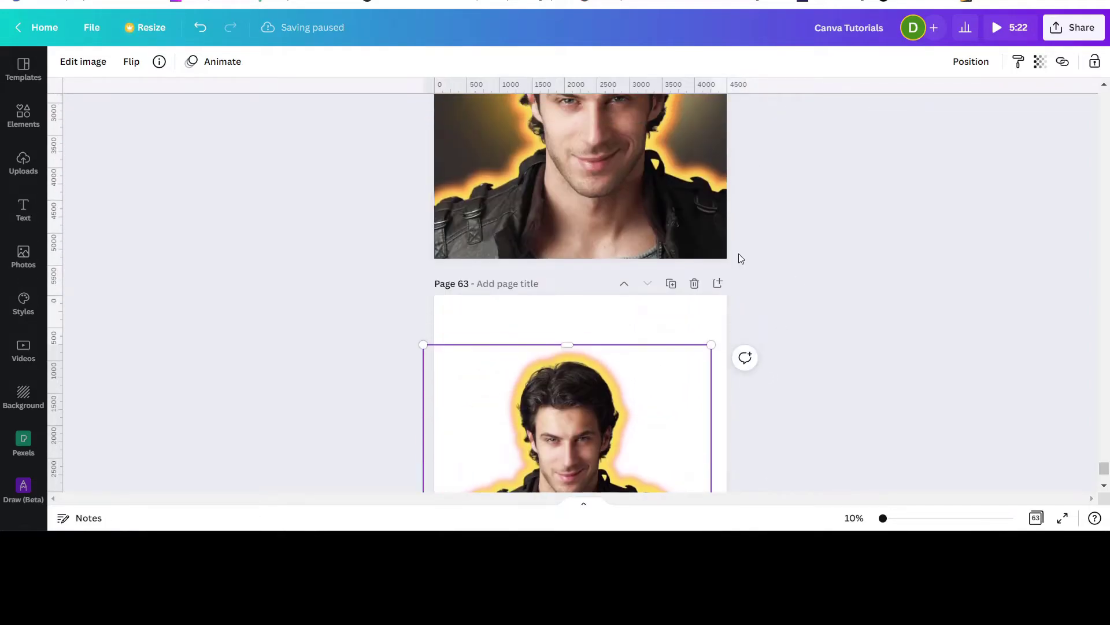
scroll(654, 272, down, 3)
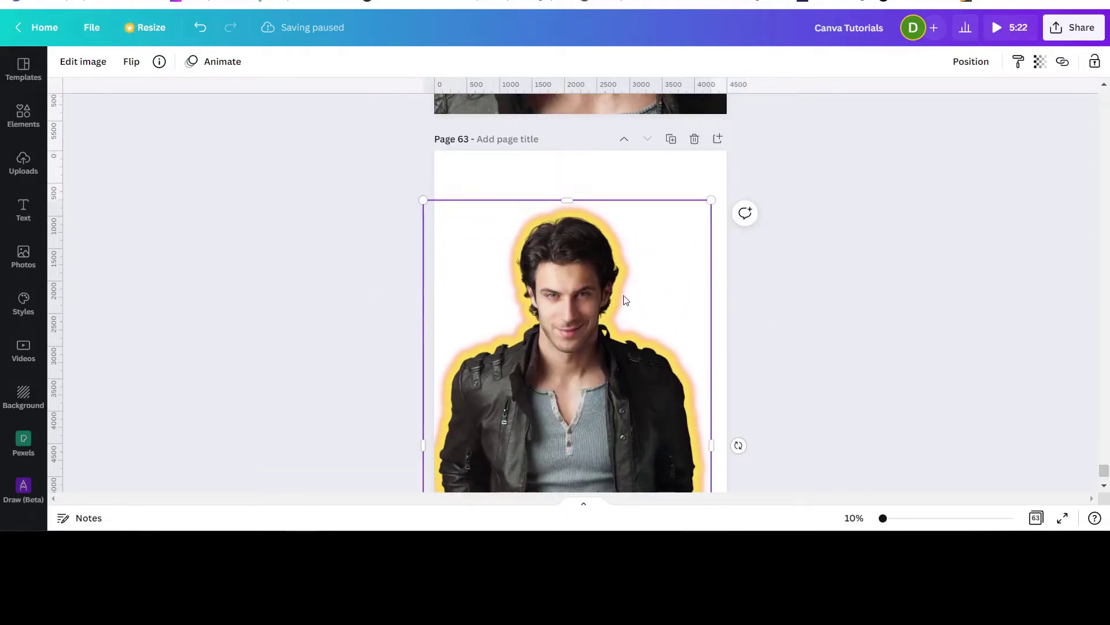
scroll(632, 301, down, 3)
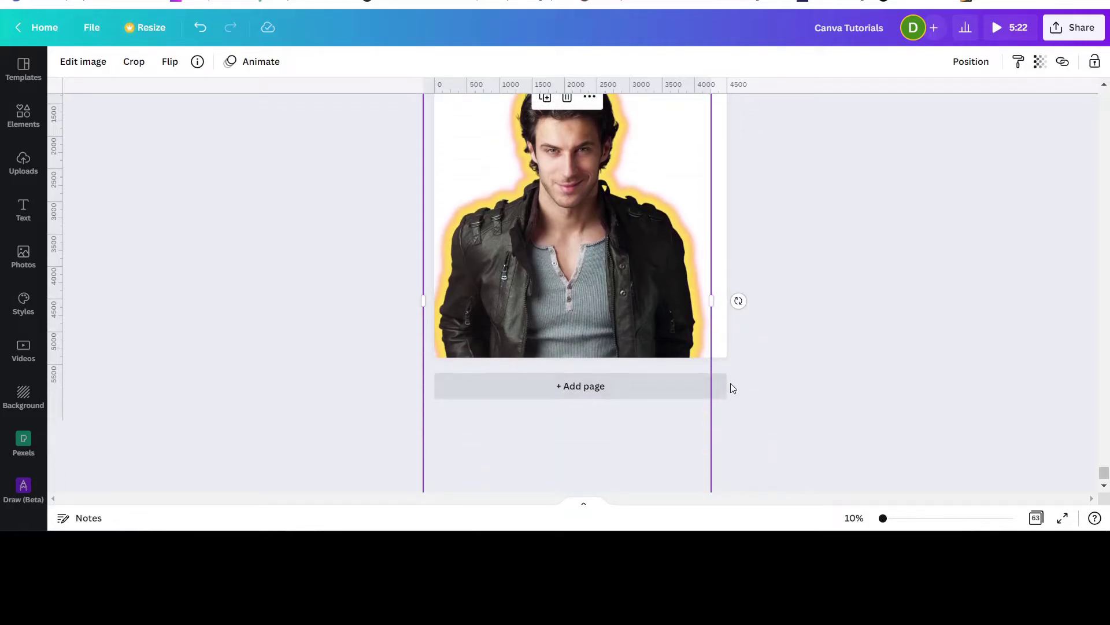
click(731, 387)
scroll(582, 321, up, 2)
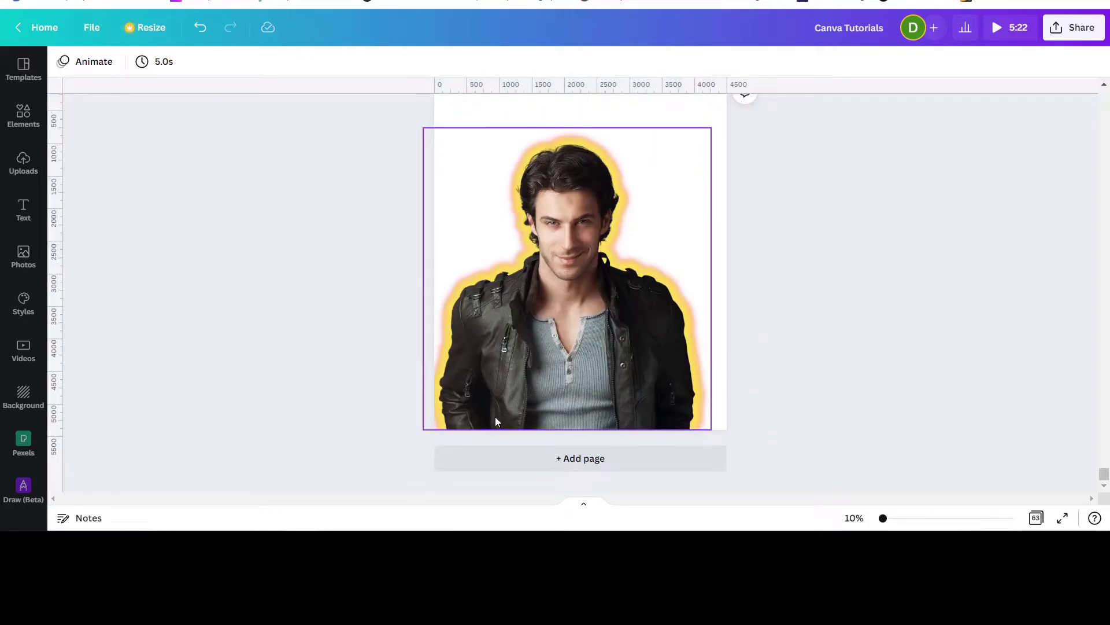
Step: Enlarge the man's cut-out further to about 6,910 × 7,235 so his head and shoulders fill the page width
click(451, 147)
drag(423, 127, 364, 101)
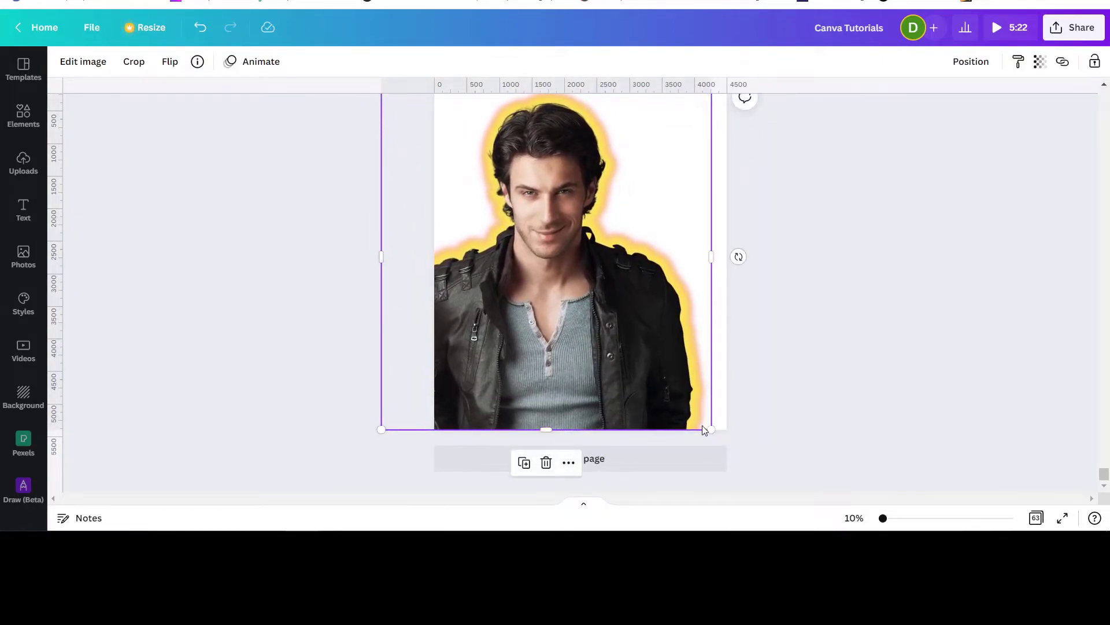
drag(710, 428, 849, 515)
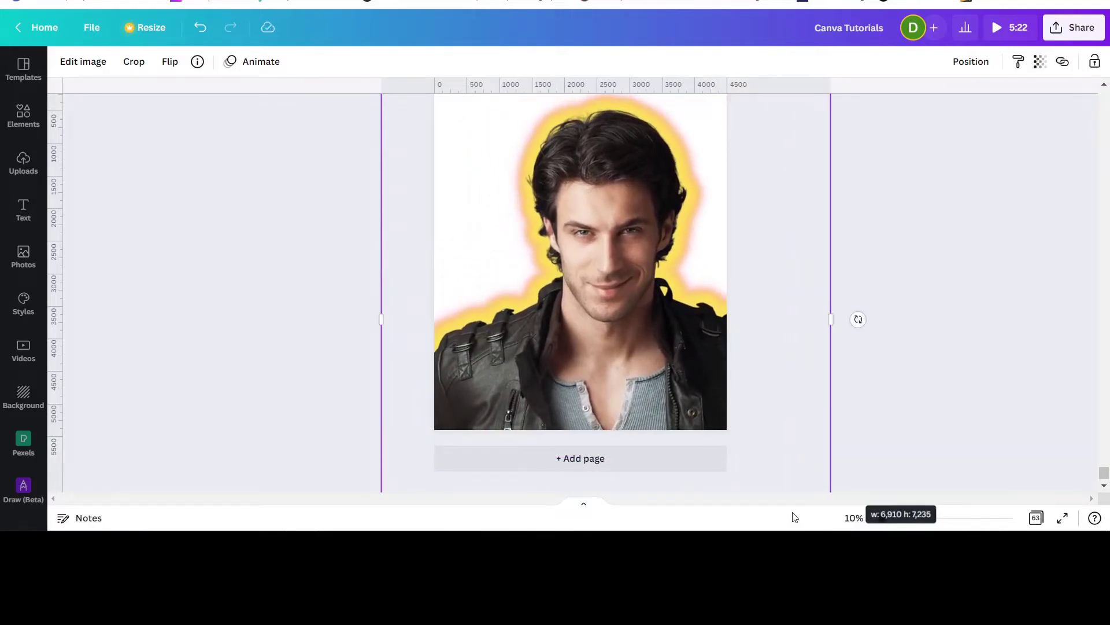
scroll(896, 305, up, 4)
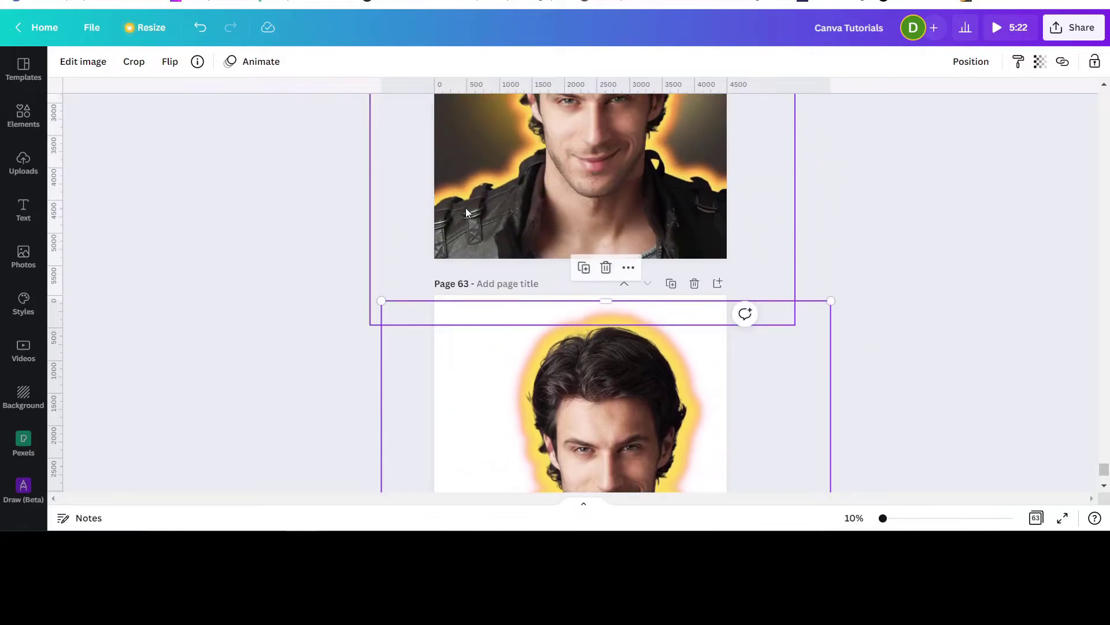
scroll(646, 233, down, 4)
Step: Enlarge the cut-out slightly, center it horizontally with space above the head, and compare it with the finished example on the previous page
drag(638, 373, 627, 410)
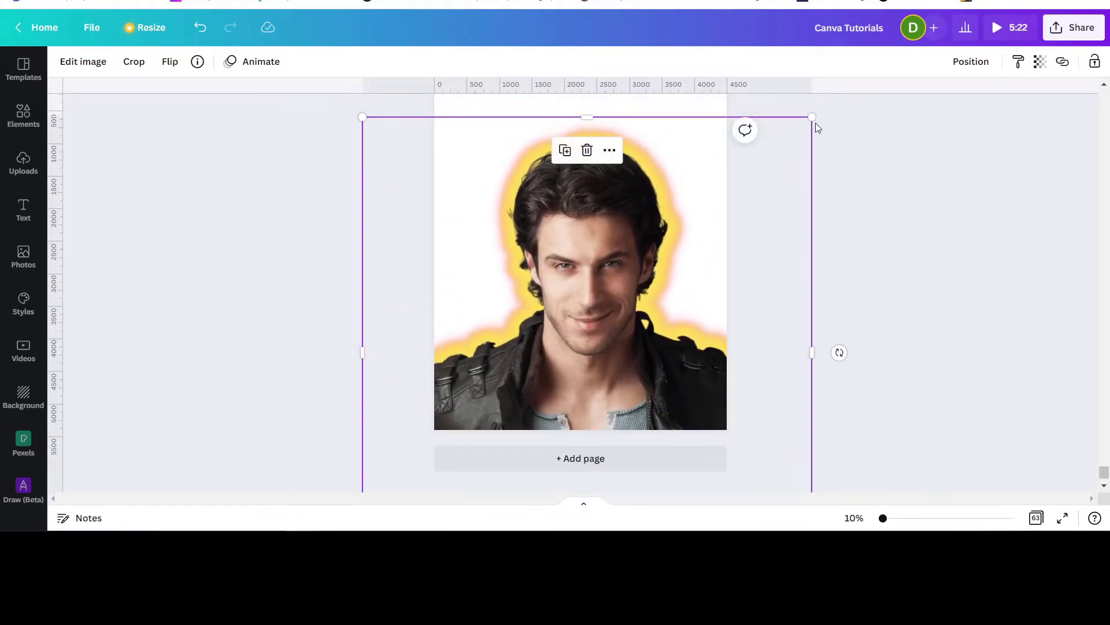
drag(823, 115, 839, 108)
drag(617, 270, 602, 302)
scroll(1005, 191, up, 3)
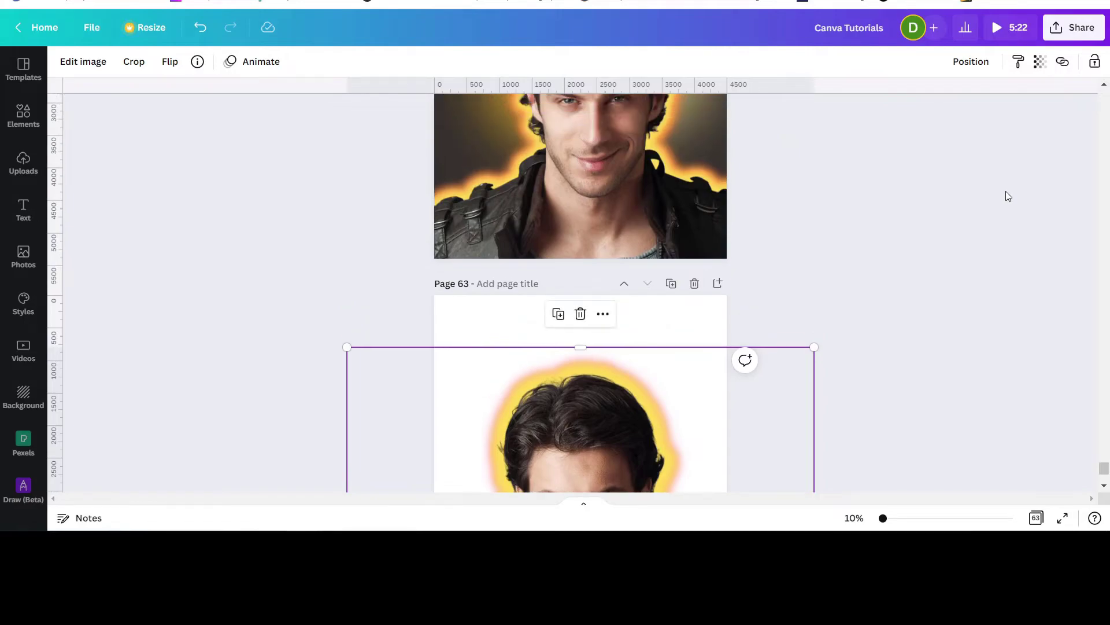
scroll(1005, 191, down, 3)
drag(640, 345, 639, 334)
click(901, 231)
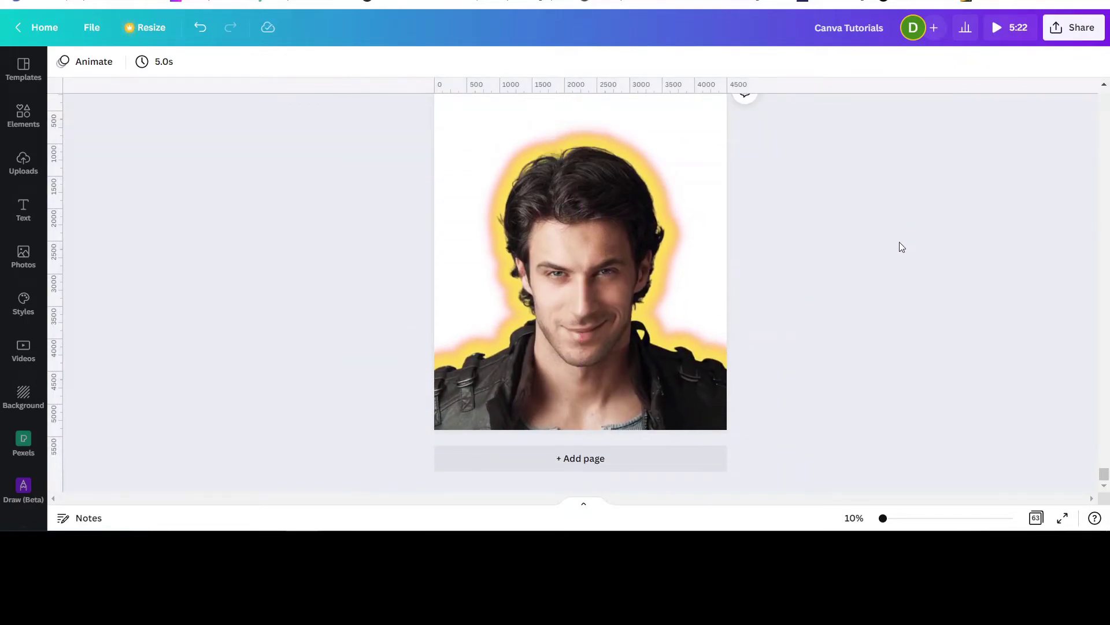
scroll(808, 336, up, 5)
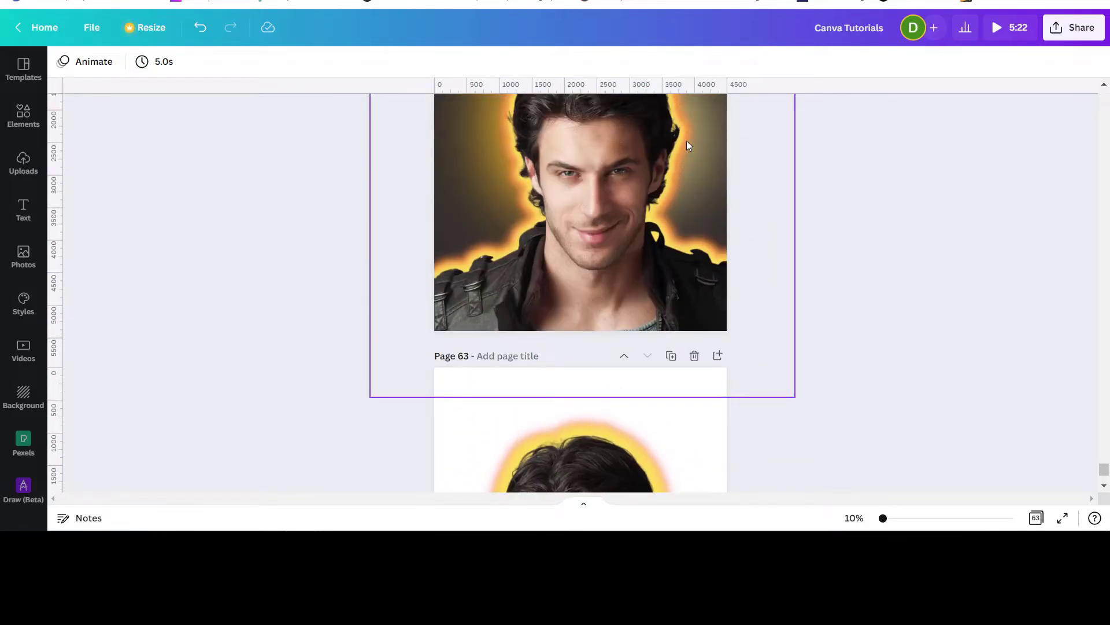
scroll(867, 278, down, 2)
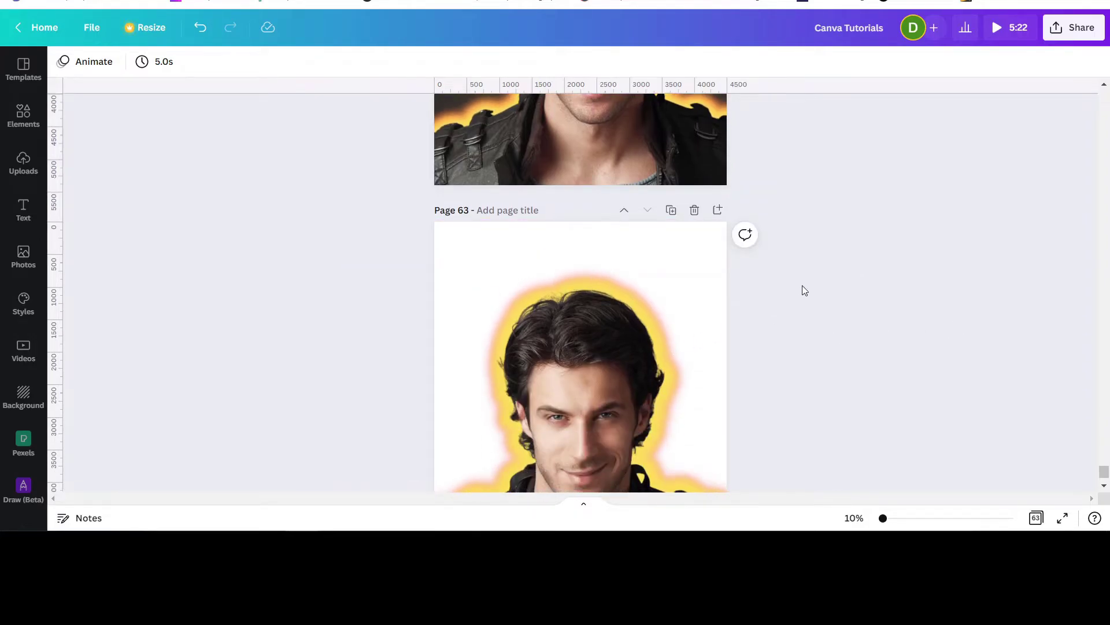
scroll(803, 286, down, 1)
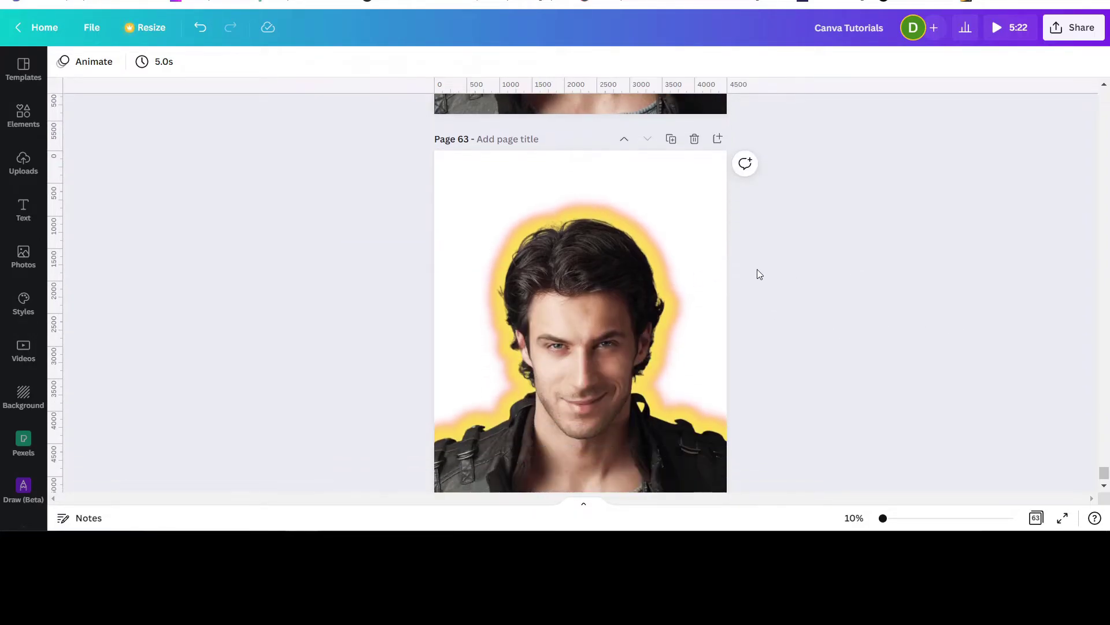
Step: Find the blurred yellow glow graphic among the recently used elements and add it to page 63
click(23, 113)
scroll(156, 282, down, 3)
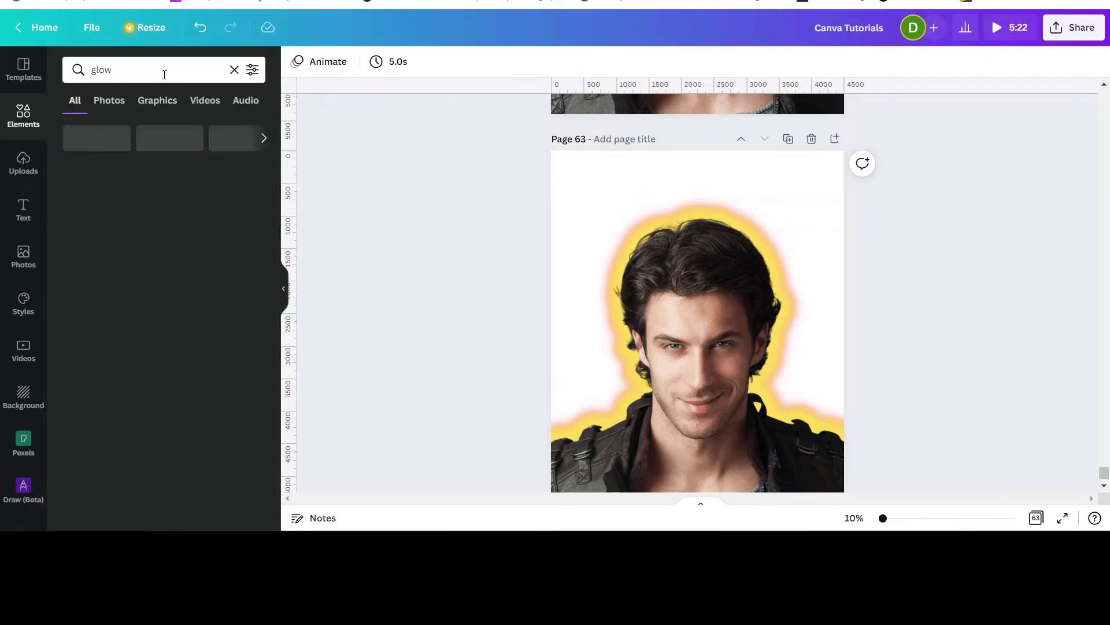
click(165, 70)
key(ctrl+a)
text(glow)
key(Return)
click(198, 143)
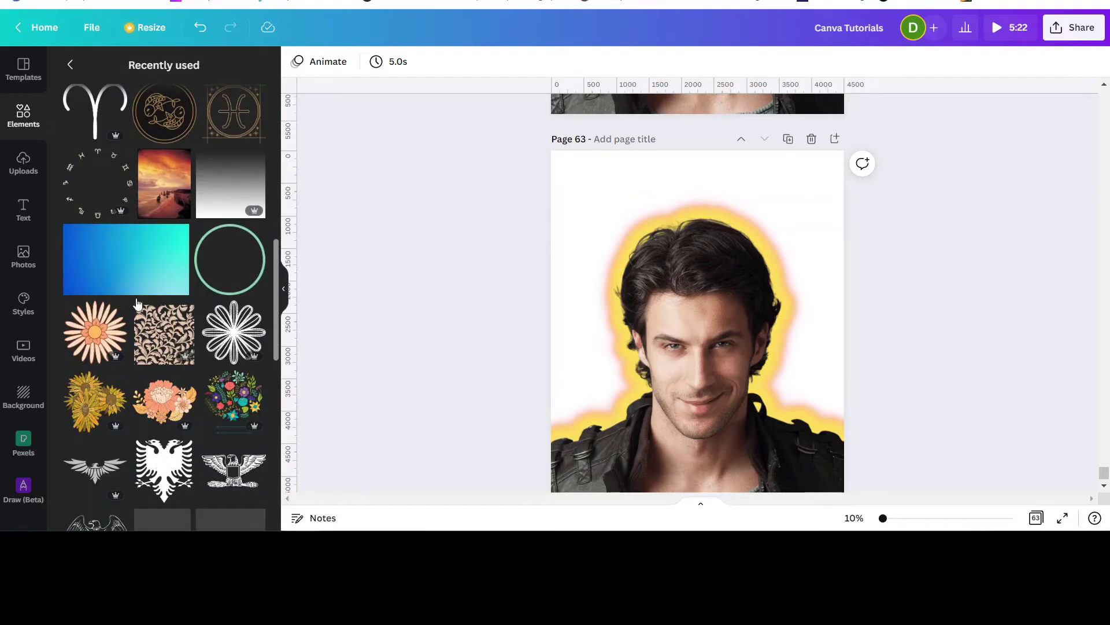
scroll(131, 295, down, 6)
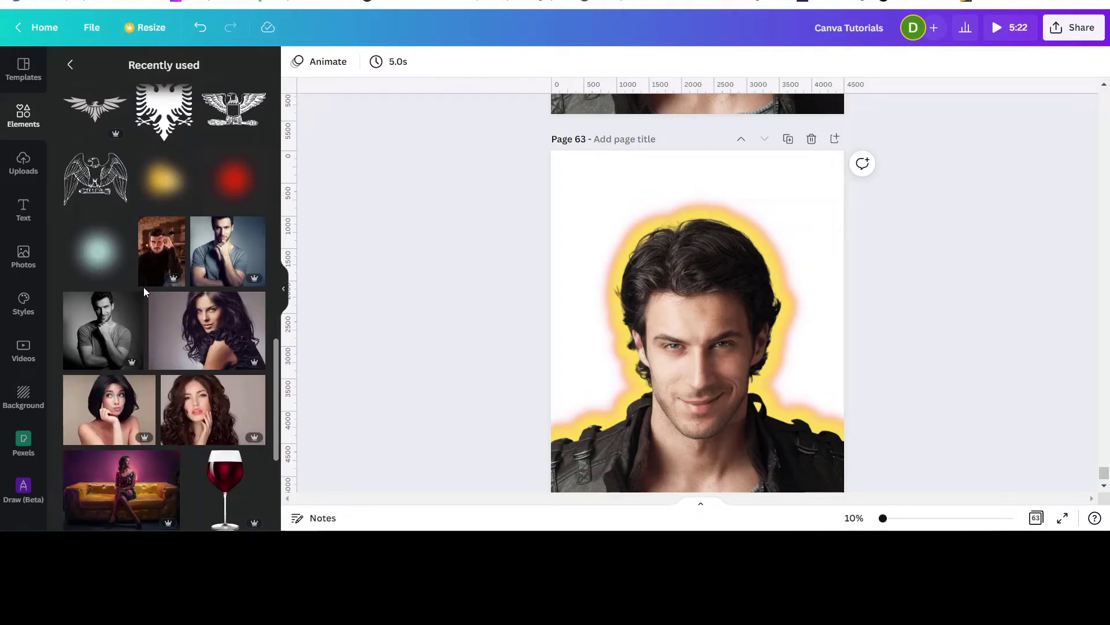
click(161, 187)
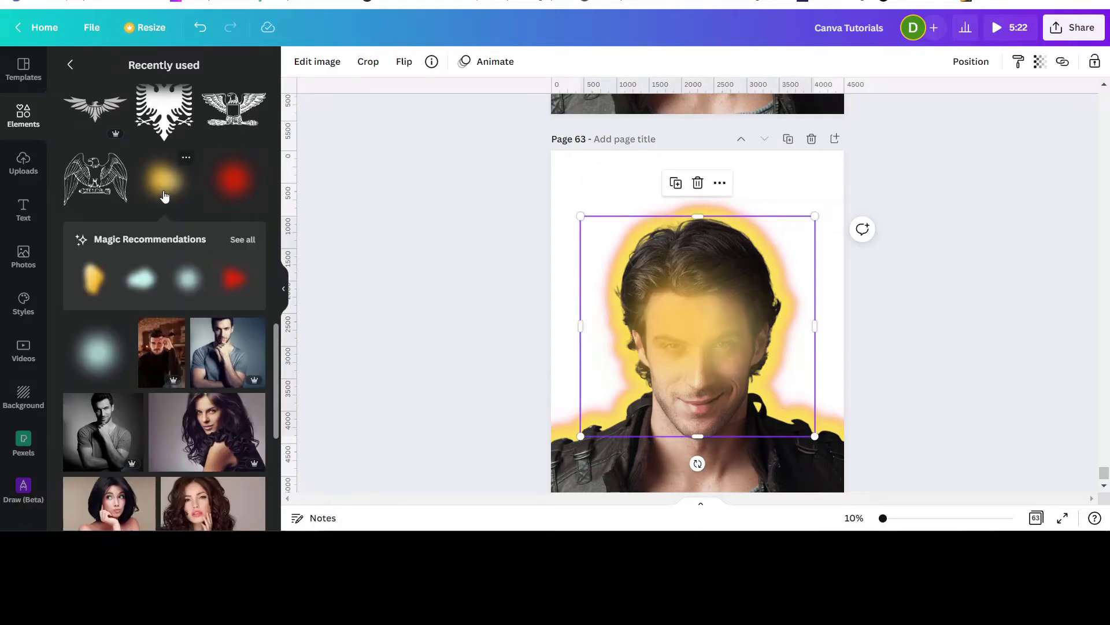
Step: Search the elements library for "glow" using the recent search term
click(70, 64)
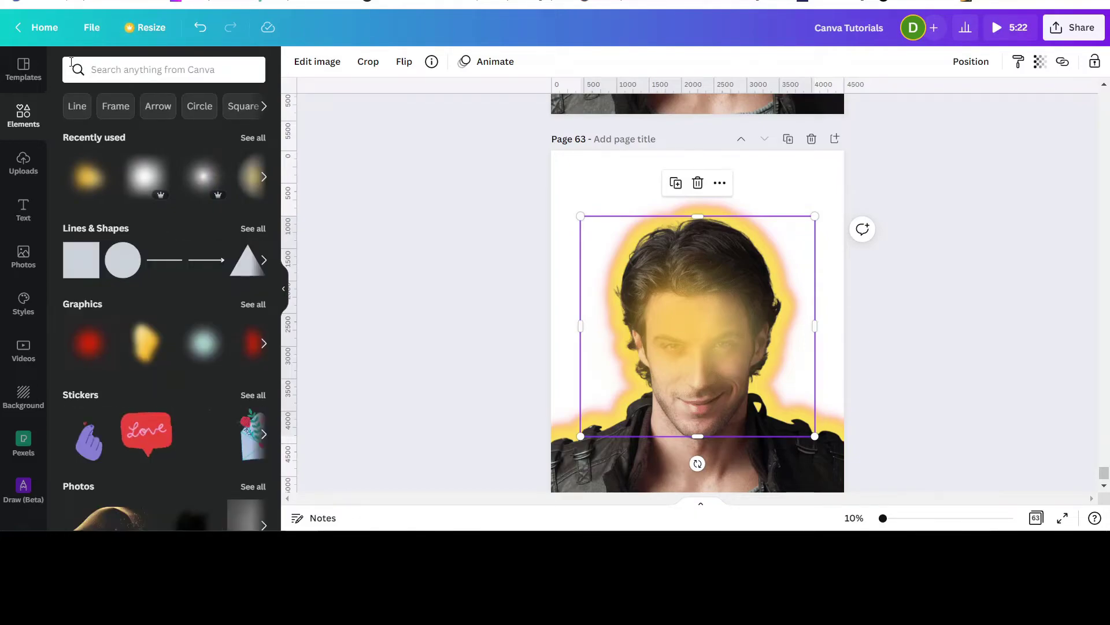
click(167, 71)
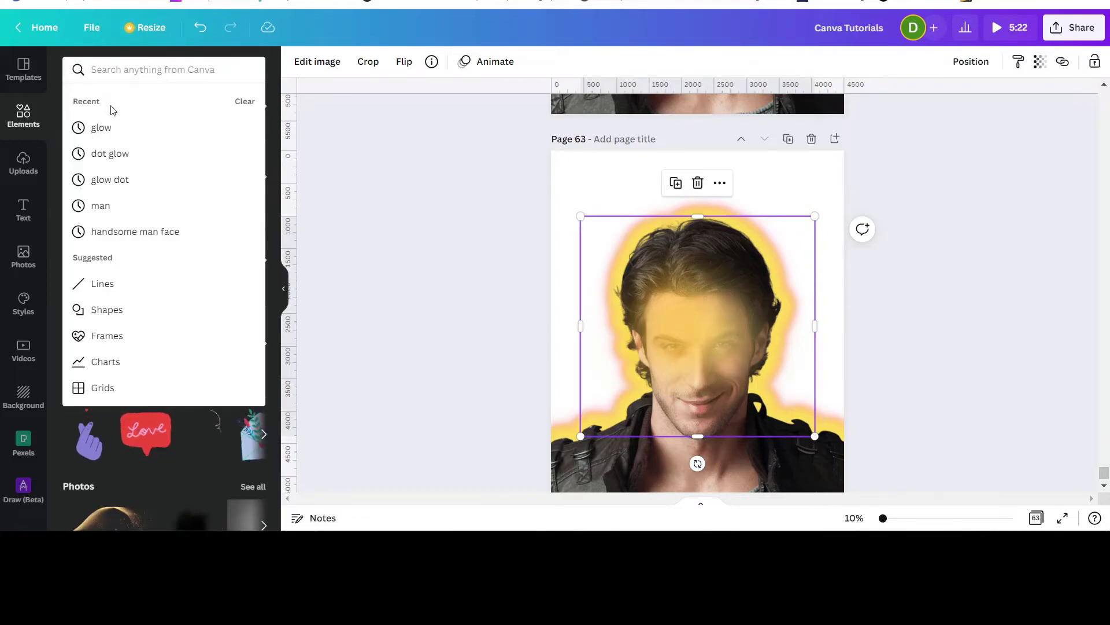
click(97, 128)
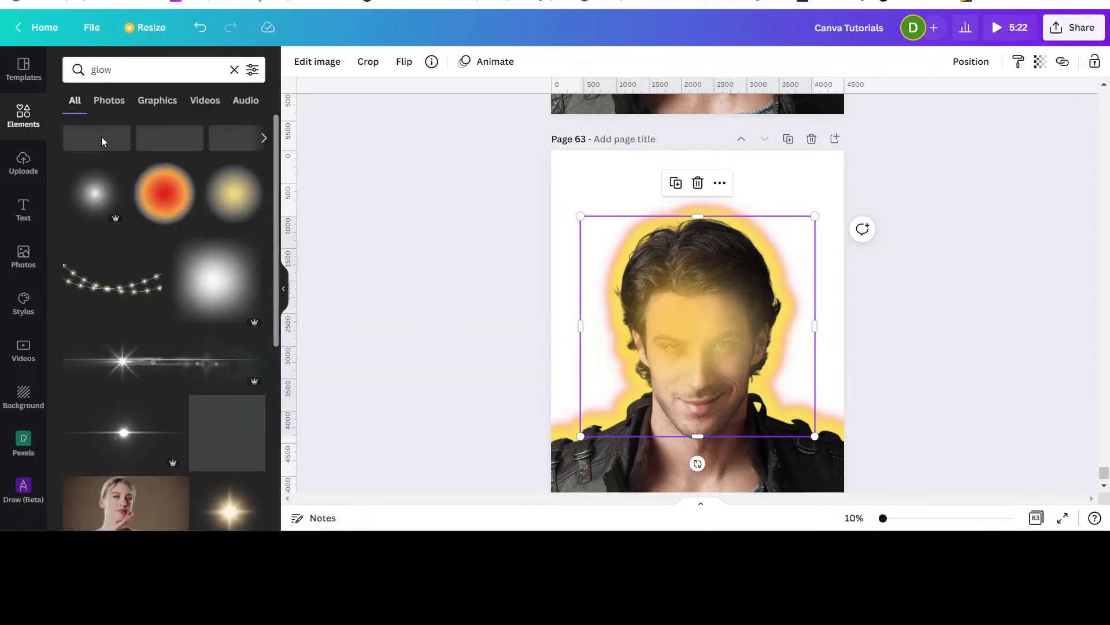
click(285, 297)
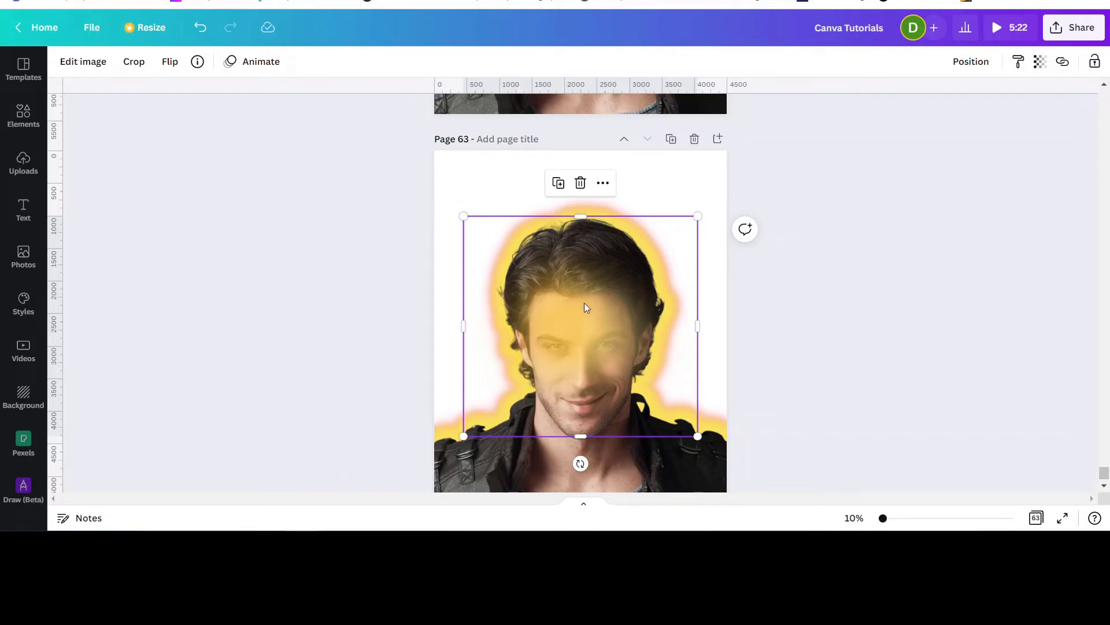
Step: Enlarge the yellow glow graphic to the full width of page 63 and send it backward behind the man
drag(463, 217, 434, 189)
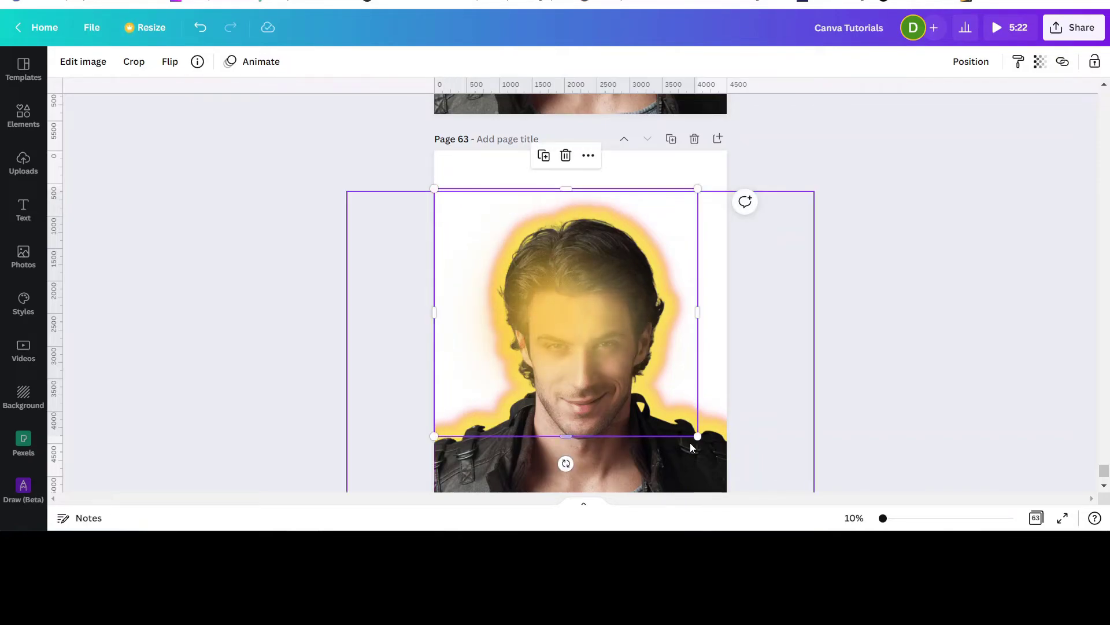
drag(698, 437, 726, 459)
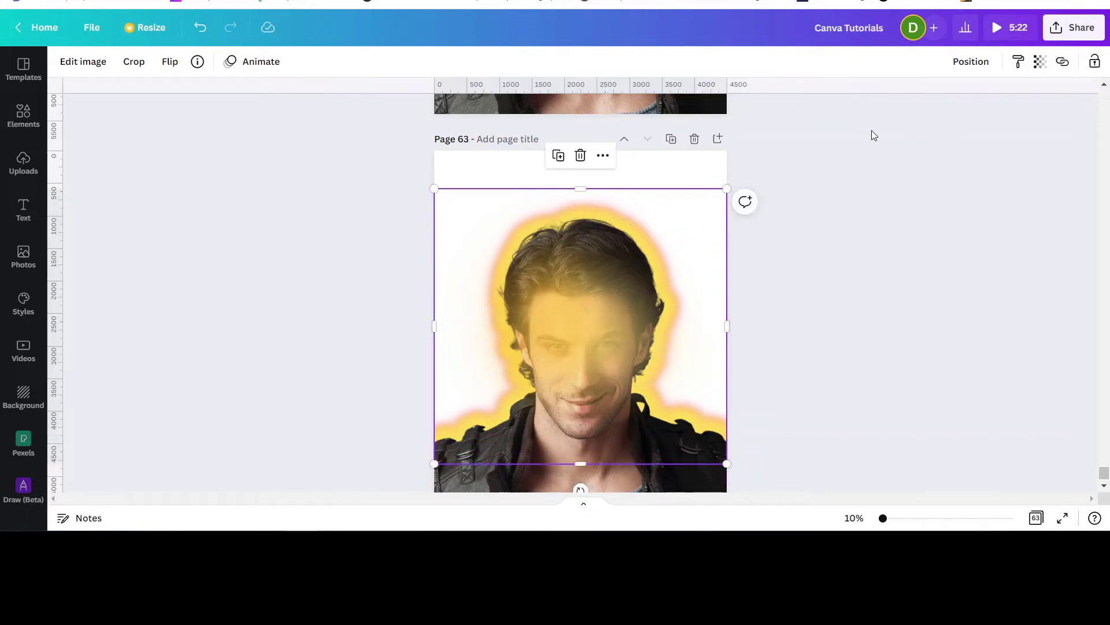
click(971, 62)
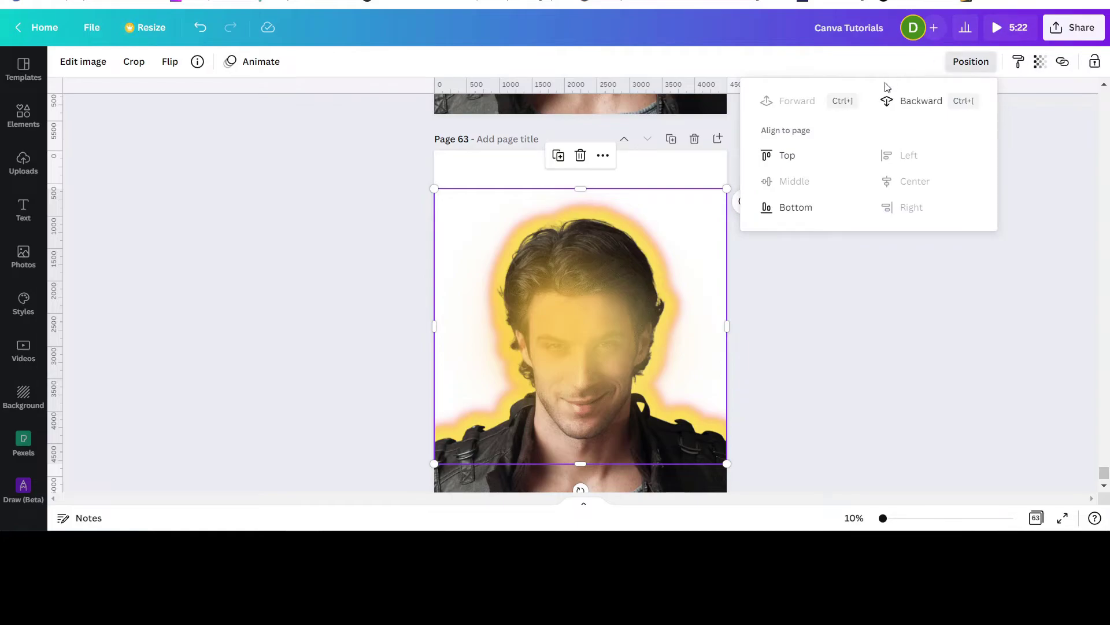
click(925, 100)
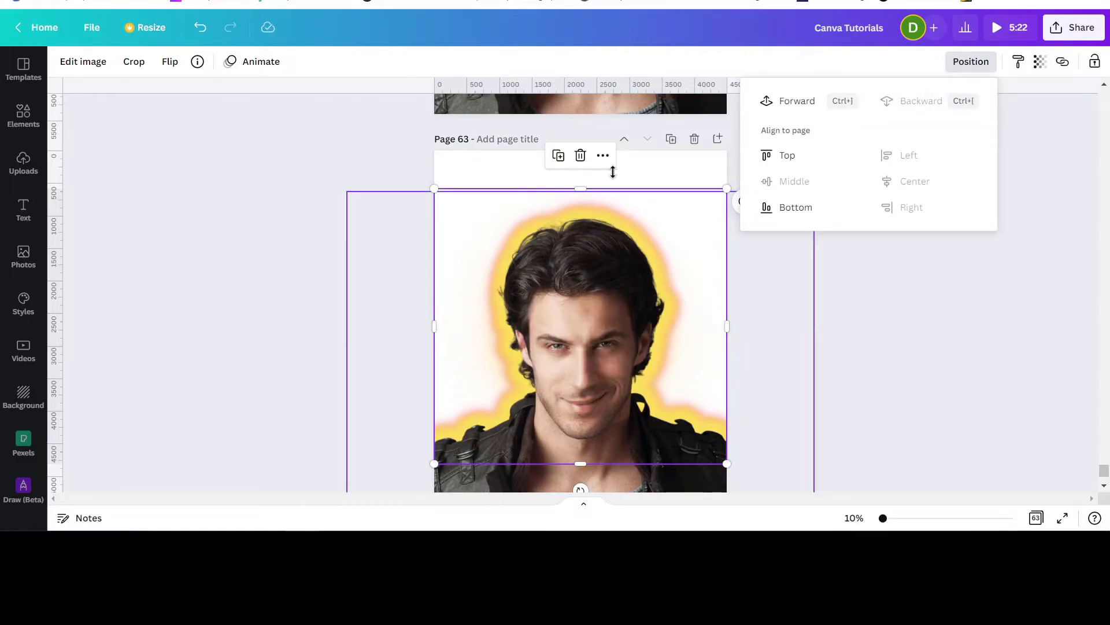
Step: Enlarge the yellow glow past both side edges of the page and move it up behind the top of the man's head
drag(433, 189, 394, 150)
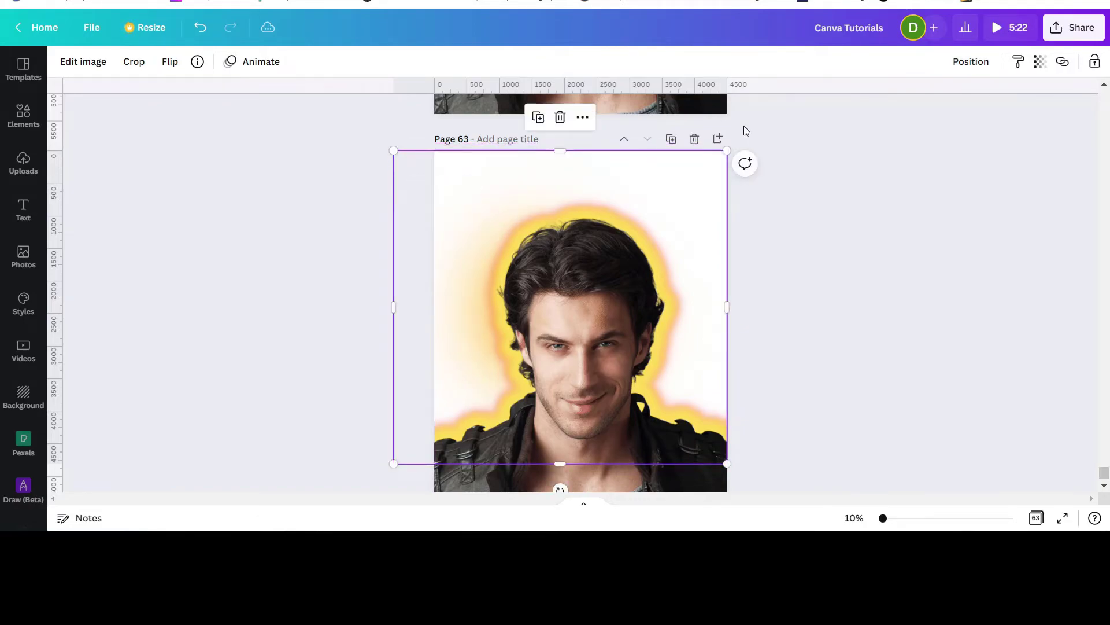
drag(727, 150, 833, 141)
mouse_move(694, 204)
mouse_down()
mouse_move(686, 194)
mouse_move(701, 171)
mouse_move(684, 169)
mouse_move(703, 184)
mouse_up()
click(196, 29)
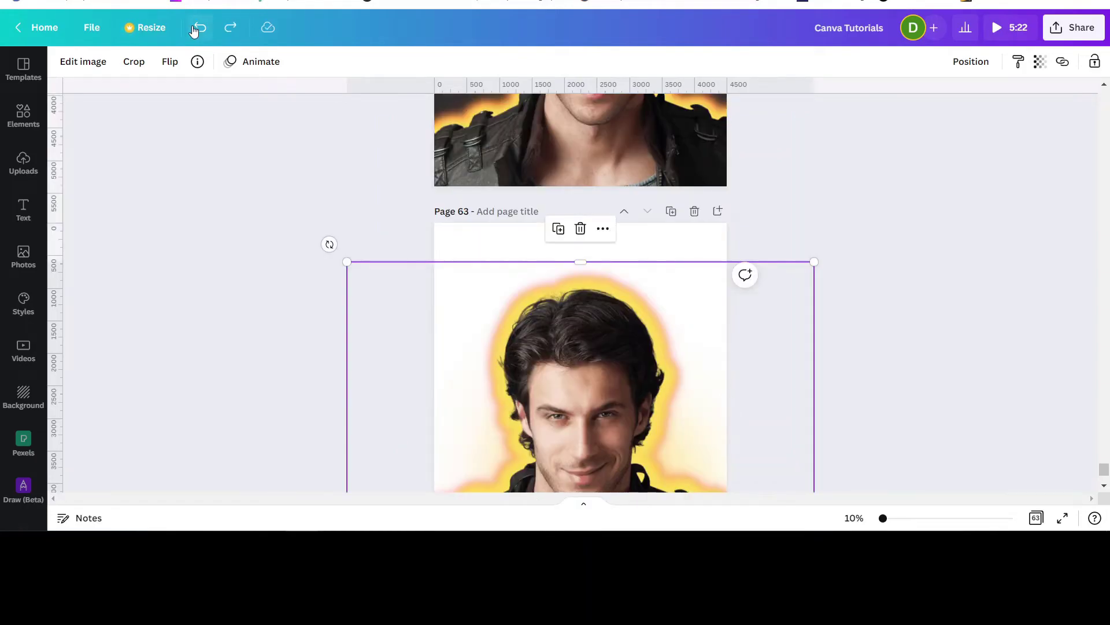
click(196, 29)
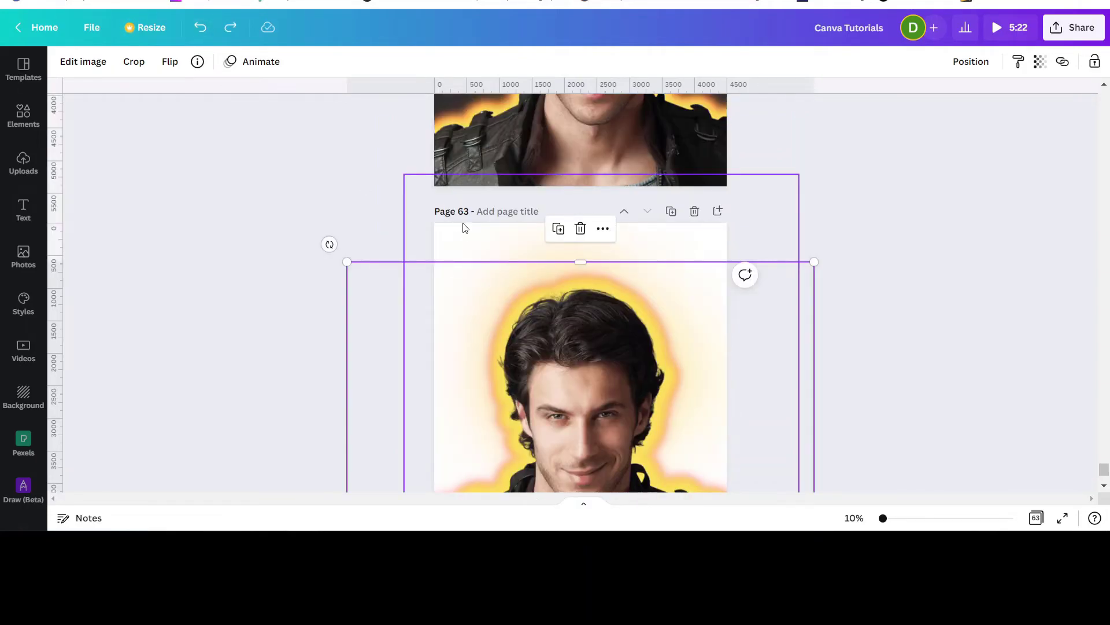
drag(472, 241, 447, 154)
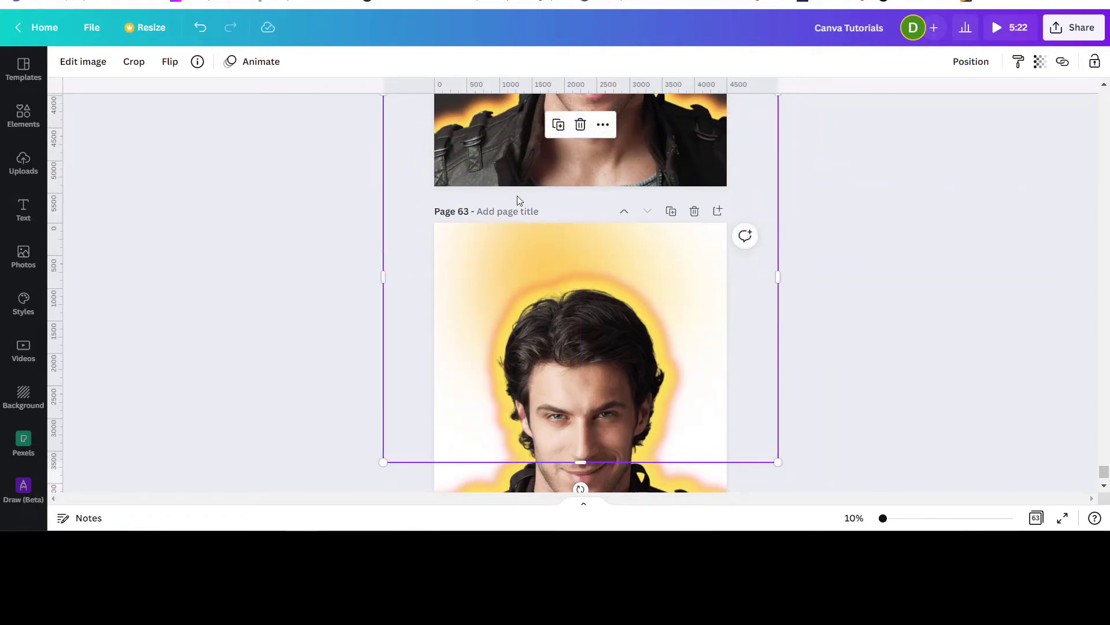
Step: Move the man's photo aside on page 63 and set the exposed page background to dark charcoal gray
scroll(516, 200, down, 3)
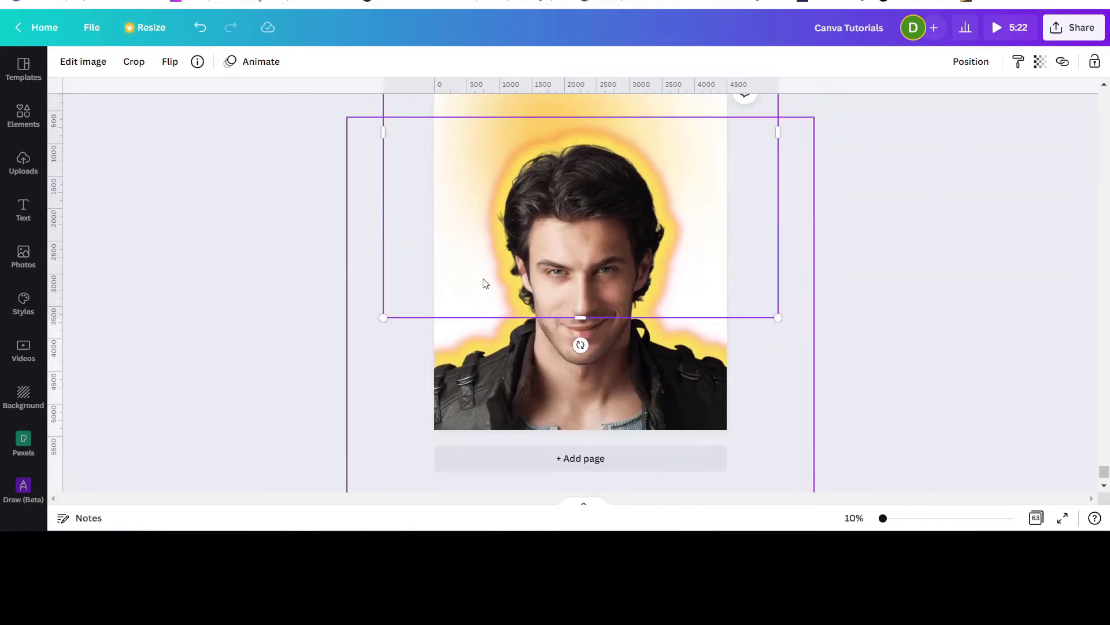
click(442, 337)
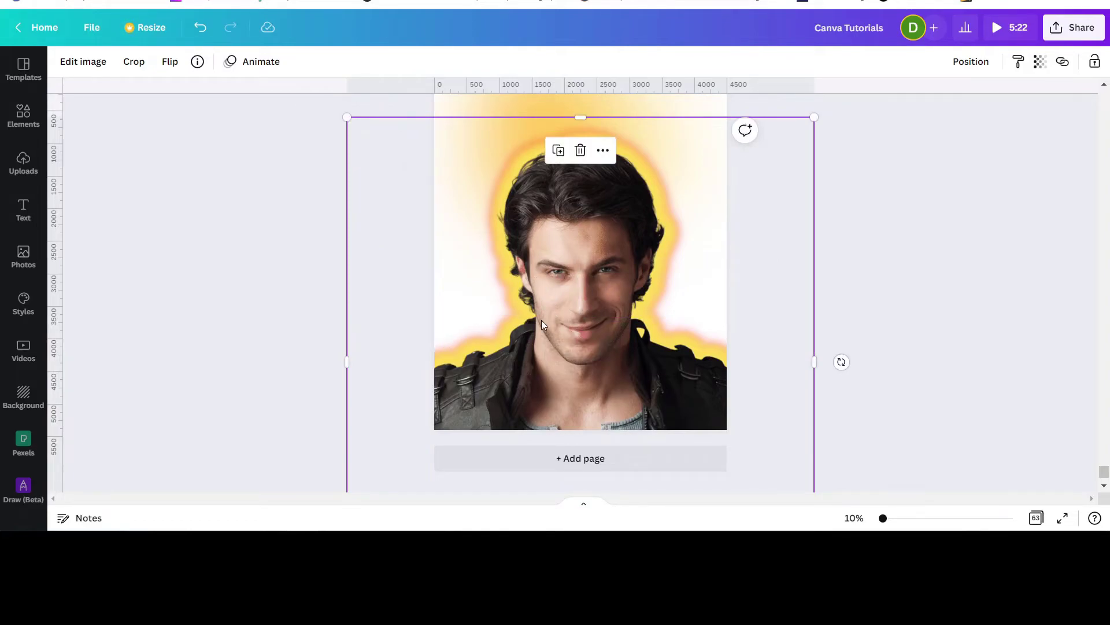
drag(520, 343, 674, 346)
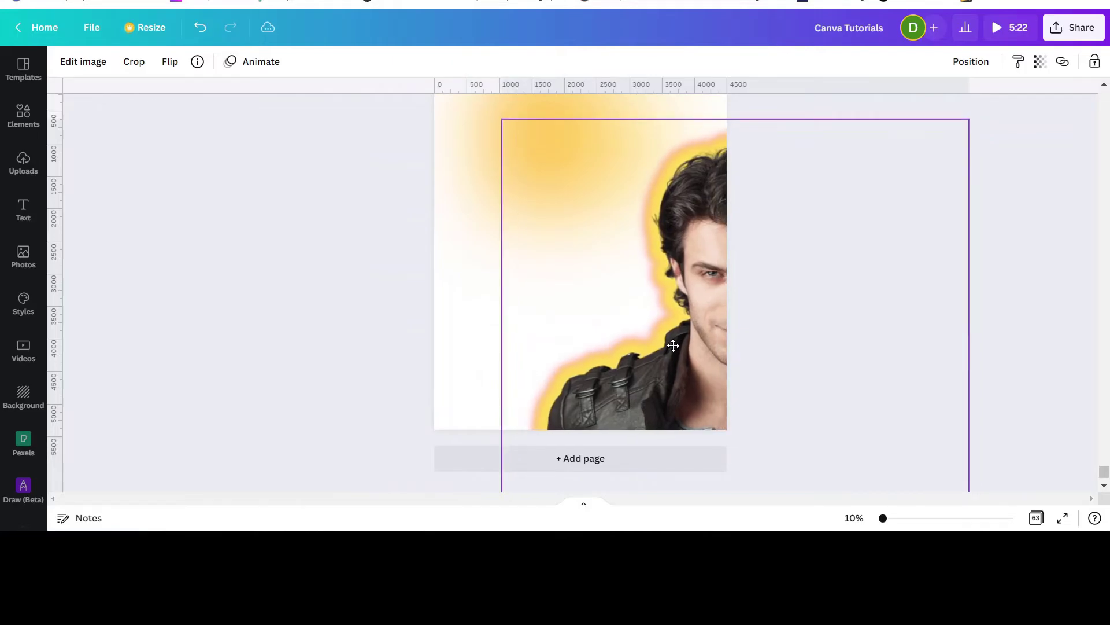
click(443, 330)
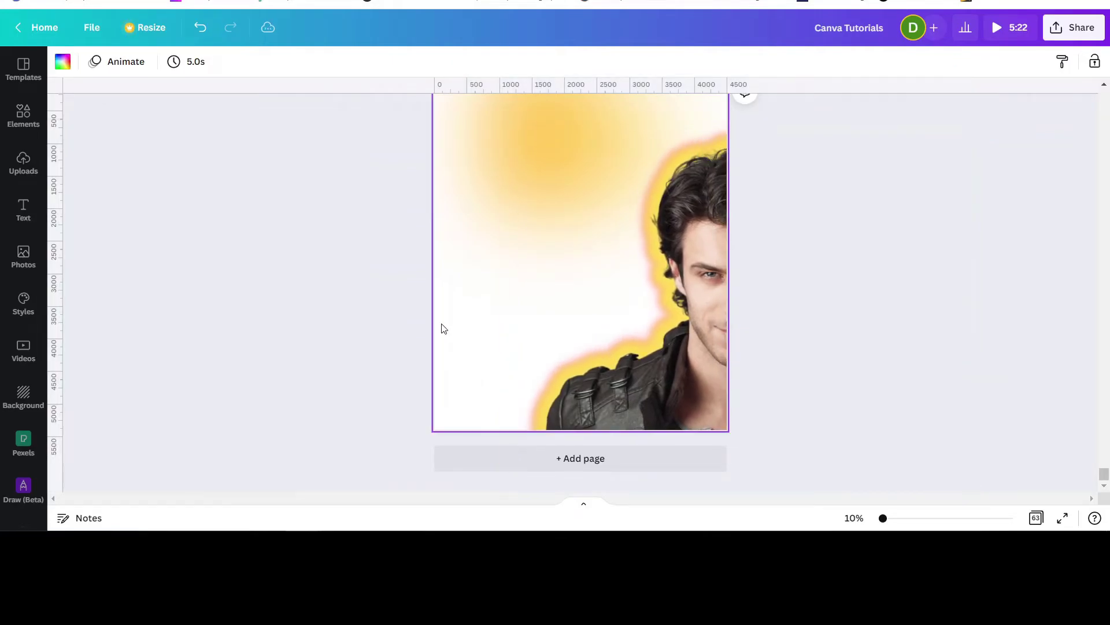
click(62, 61)
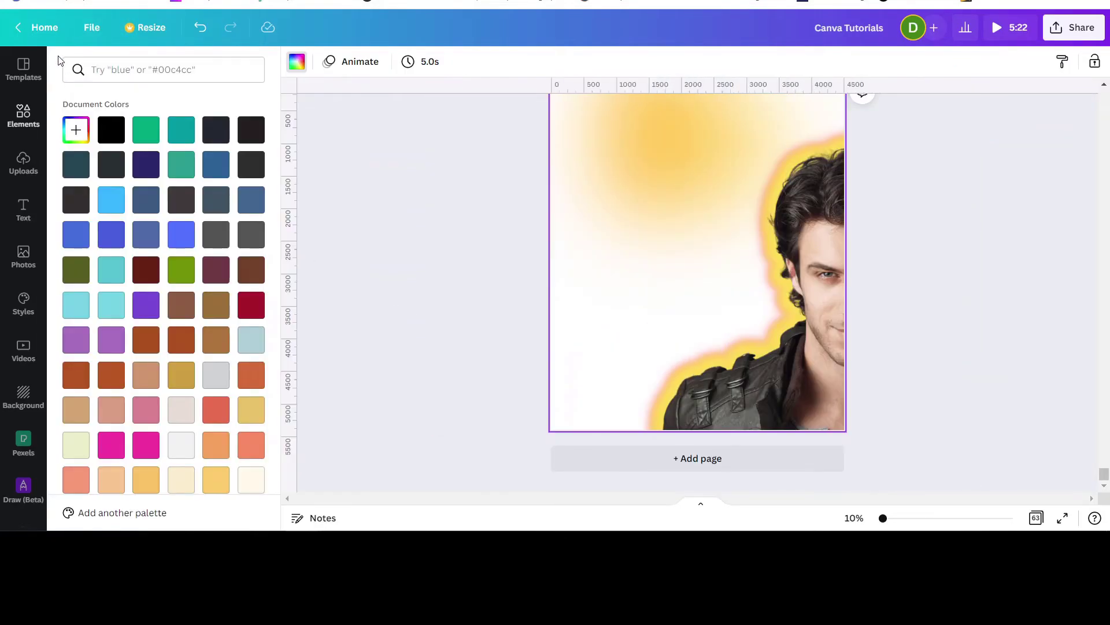
click(111, 130)
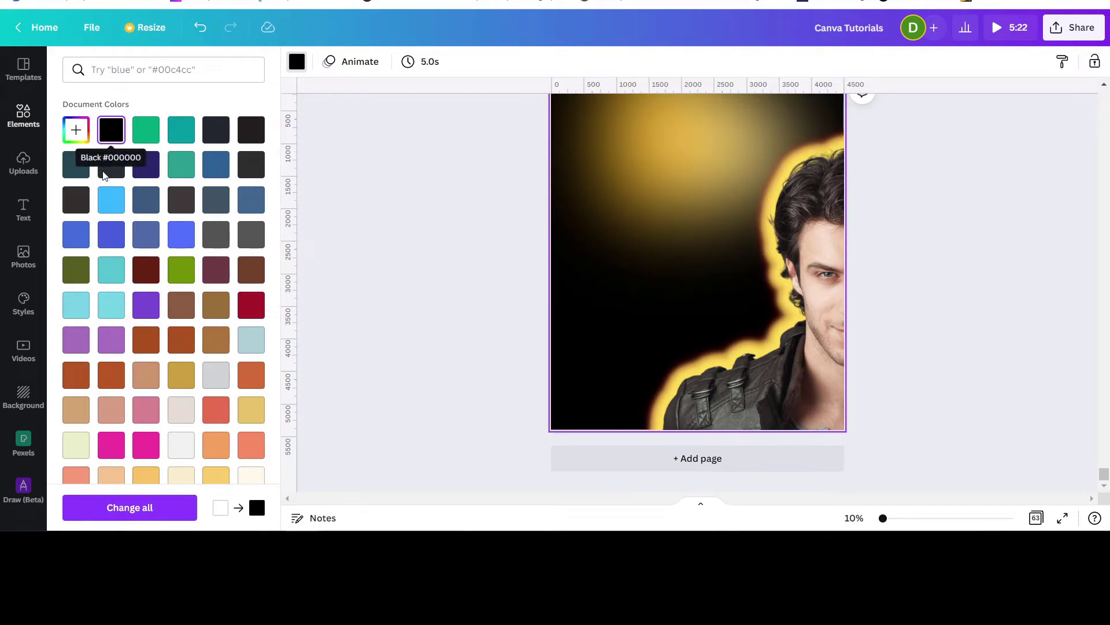
click(110, 168)
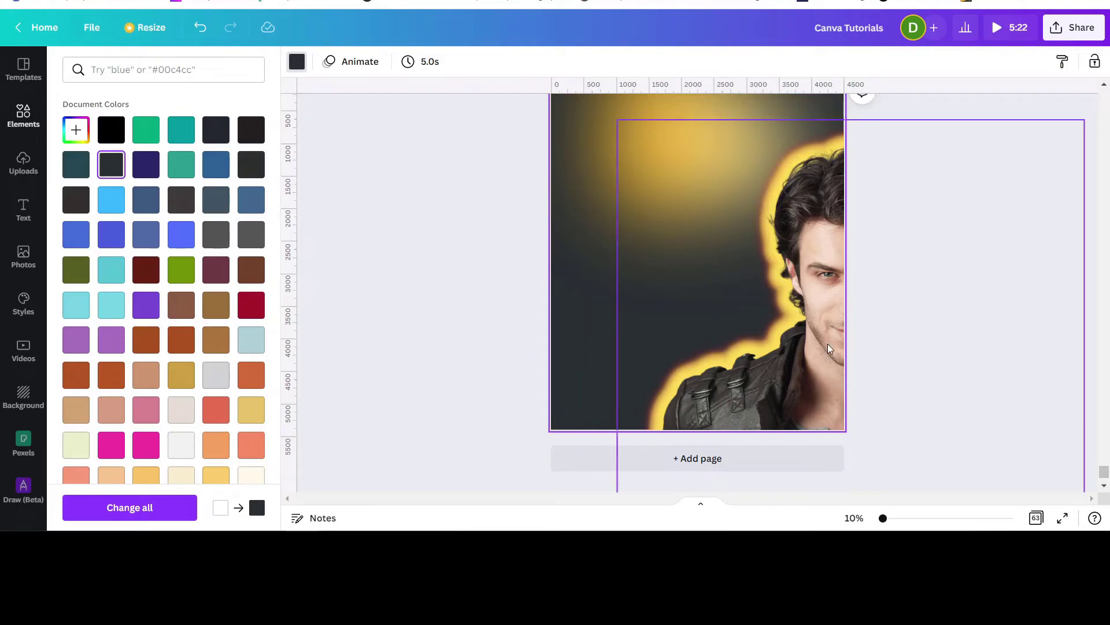
Step: Move the man's photo back to the middle of page 63, in front of the yellow glow
click(708, 400)
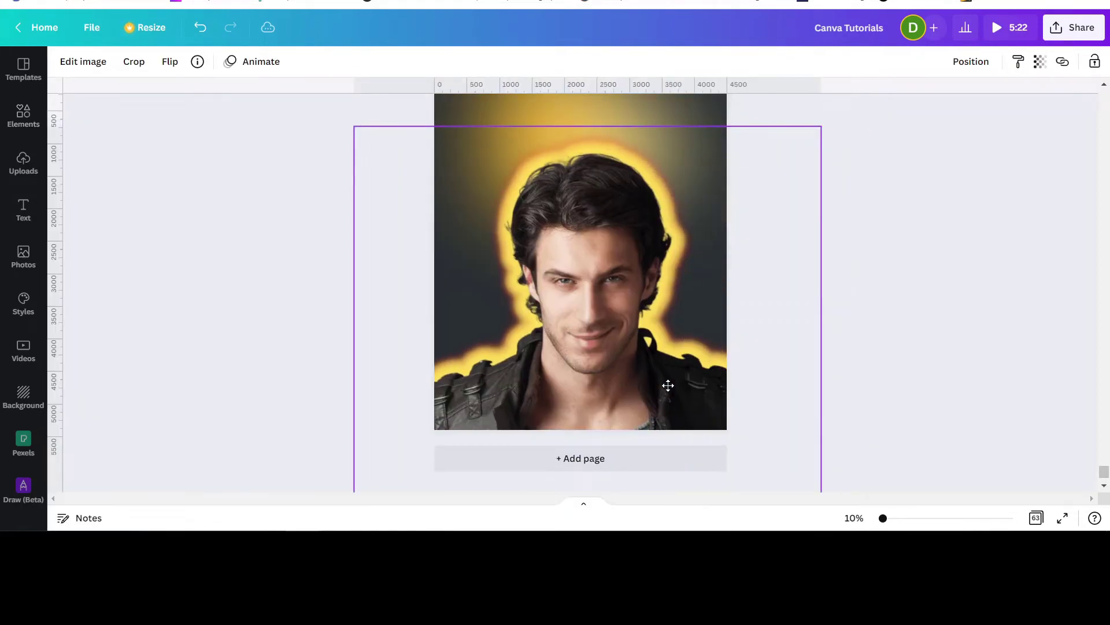
drag(671, 402, 675, 376)
scroll(728, 184, up, 2)
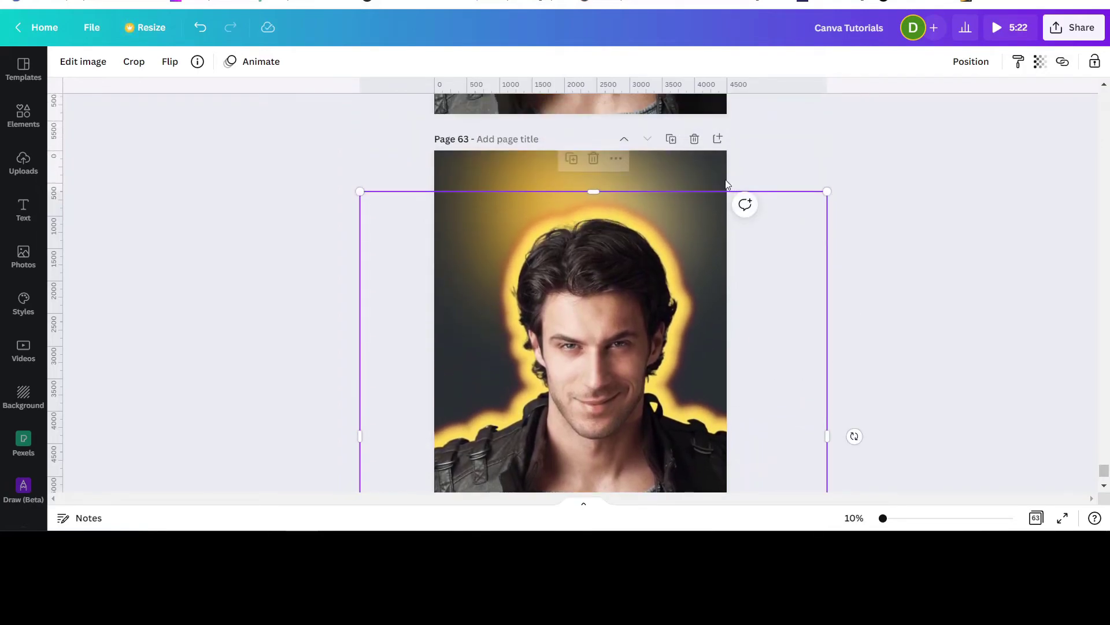
Step: Shift the yellow glow down behind the man's head and enlarge it further beyond the page edges
click(644, 166)
drag(652, 208, 662, 235)
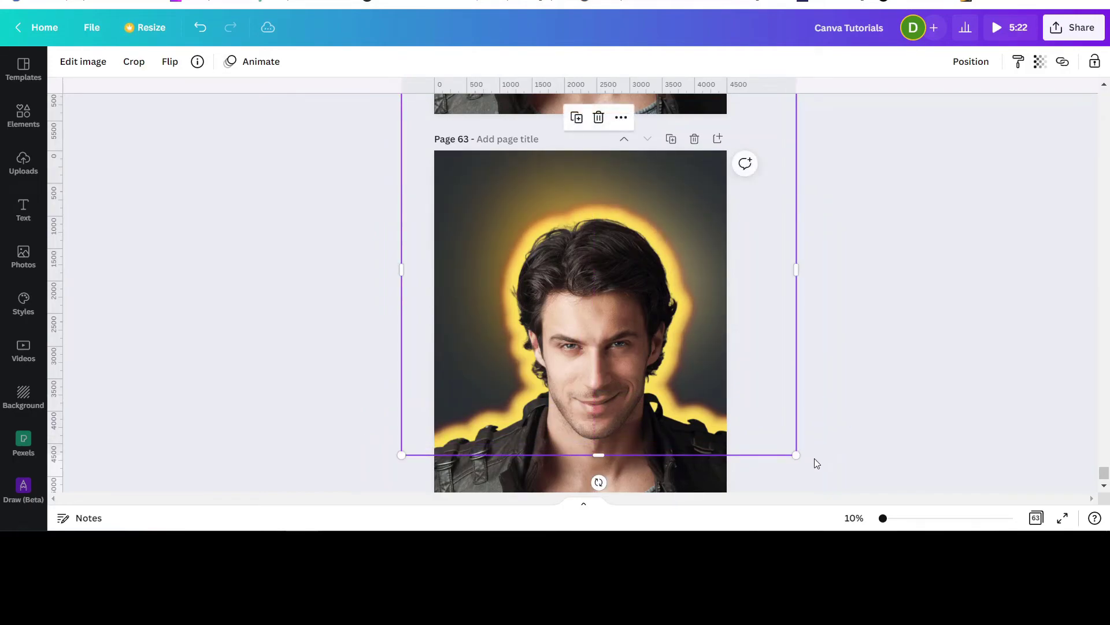
drag(812, 464, 837, 474)
drag(752, 241, 729, 238)
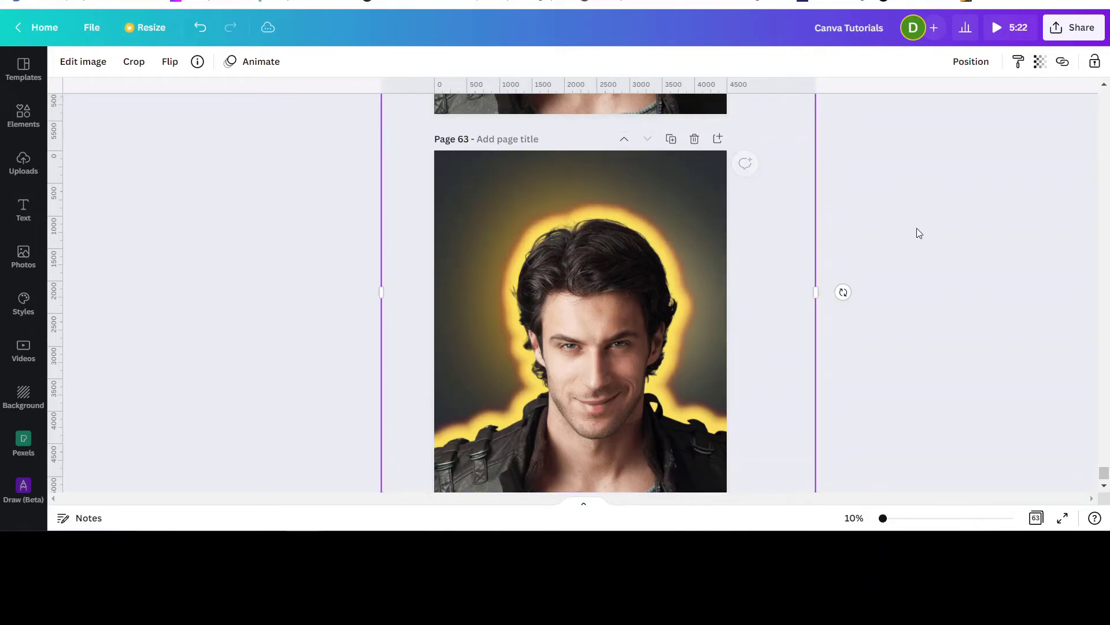
Step: Compare page 63 with the finished example on page 62 and nudge the man's photo slightly left
scroll(985, 224, up, 5)
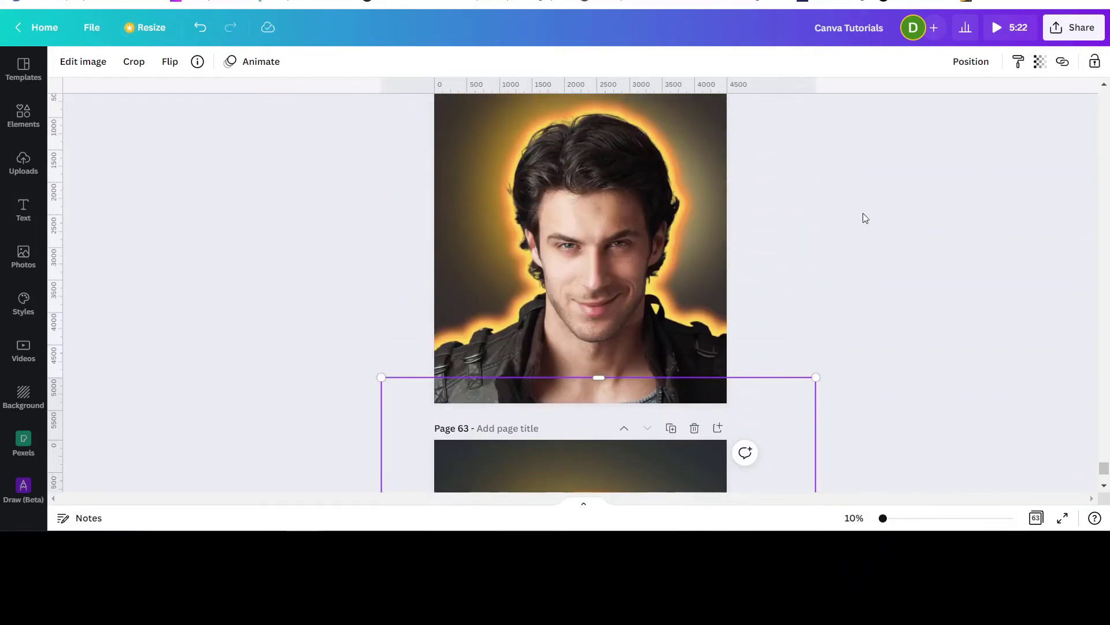
scroll(866, 218, up, 2)
scroll(867, 268, down, 5)
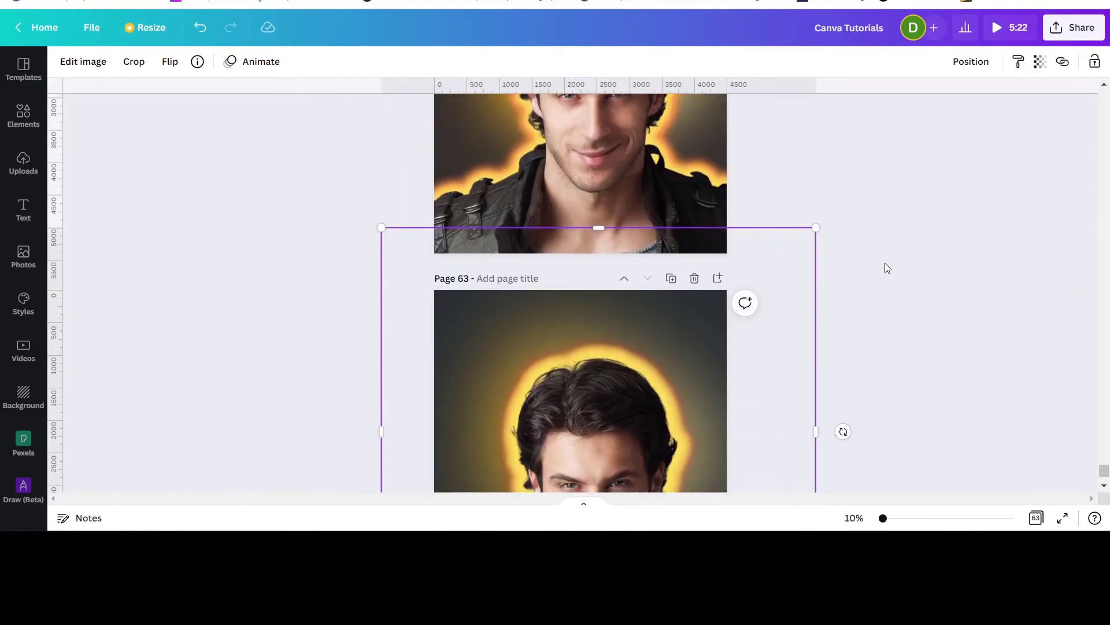
scroll(884, 262, down, 3)
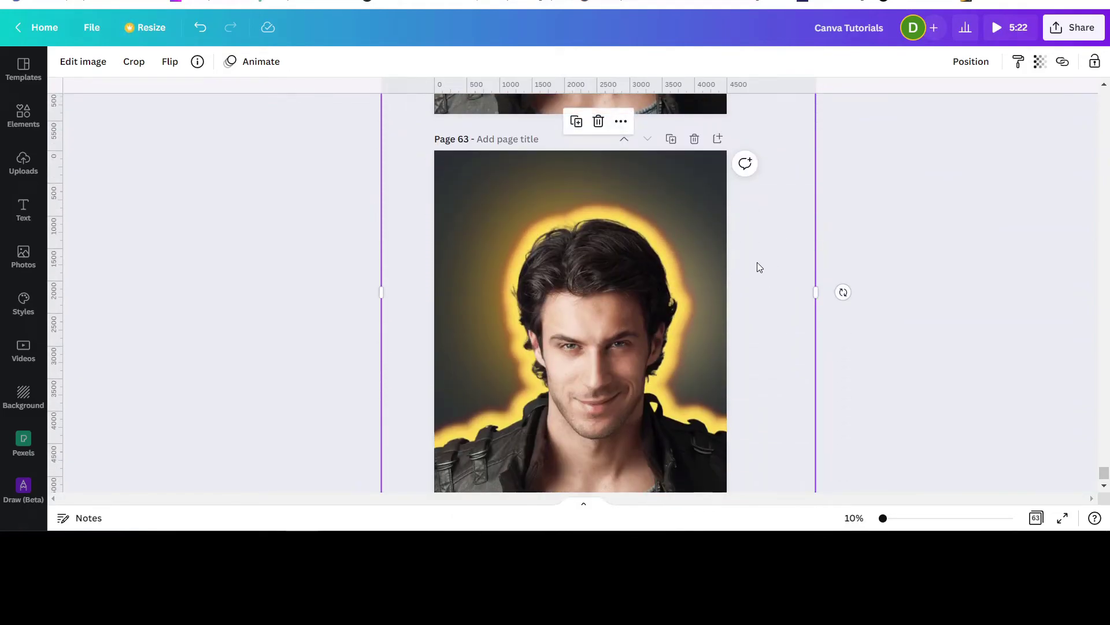
mouse_move(703, 249)
mouse_down()
mouse_move(691, 240)
mouse_move(700, 250)
mouse_up()
click(835, 252)
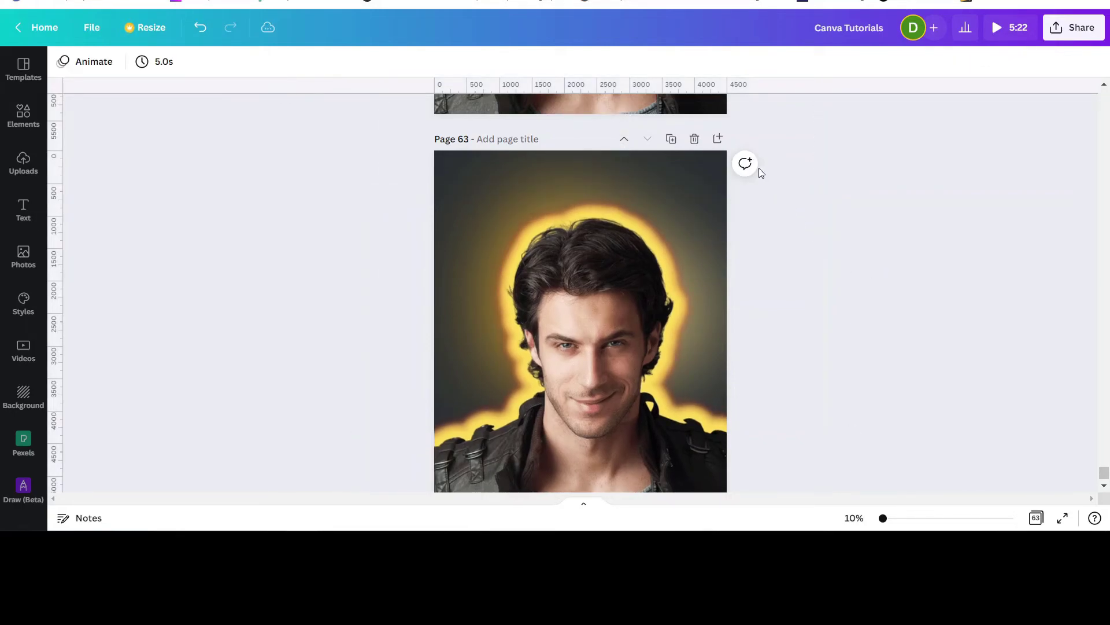
Step: Move the yellow glow slightly lower behind the man and check its transparency setting
click(608, 180)
drag(608, 180, 609, 169)
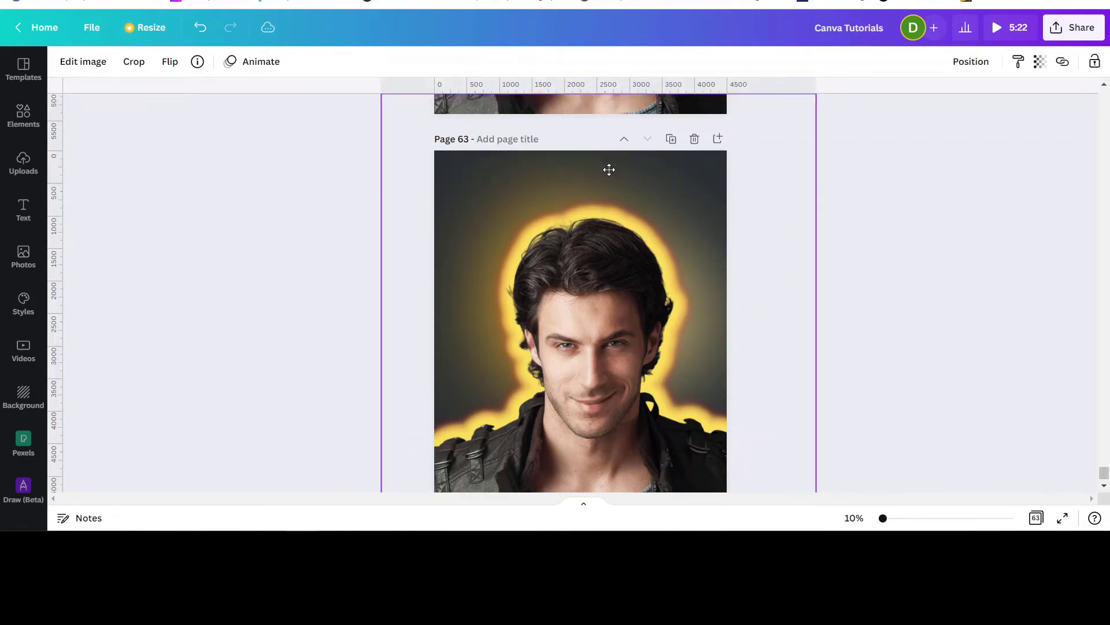
click(1040, 63)
click(1040, 63)
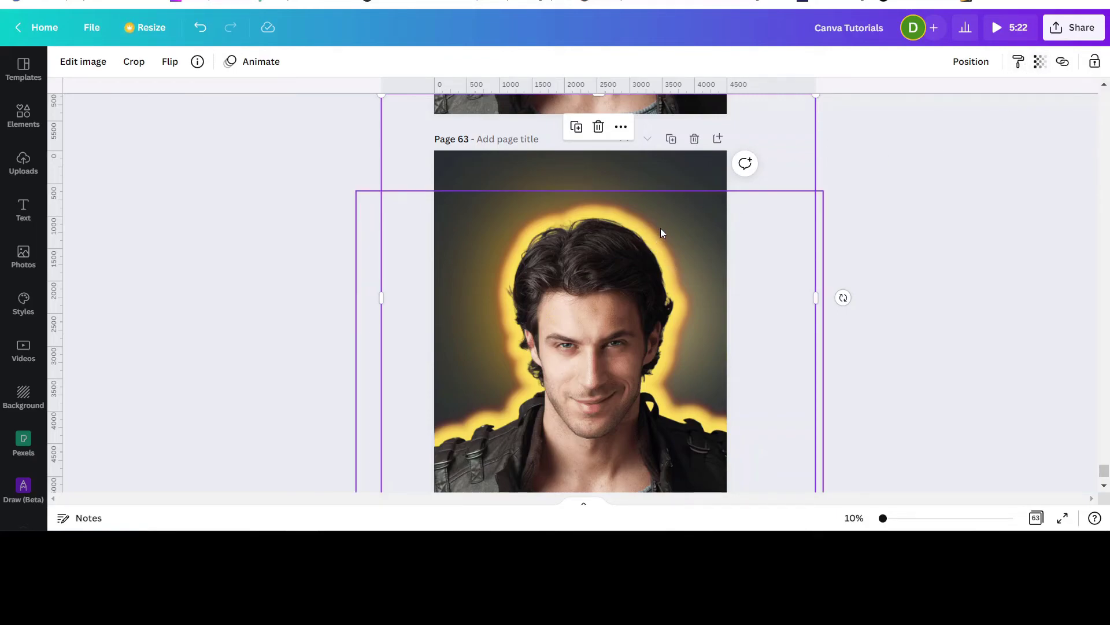
Step: Duplicate the yellow glow in place and send the copy all the way backward behind the man
click(576, 128)
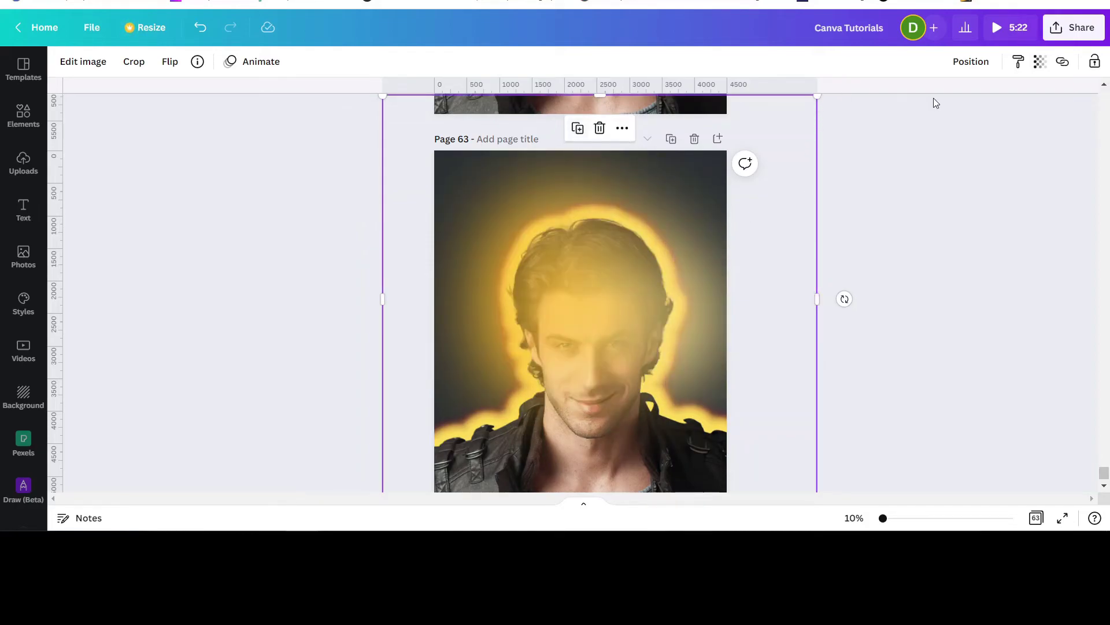
click(968, 63)
click(911, 99)
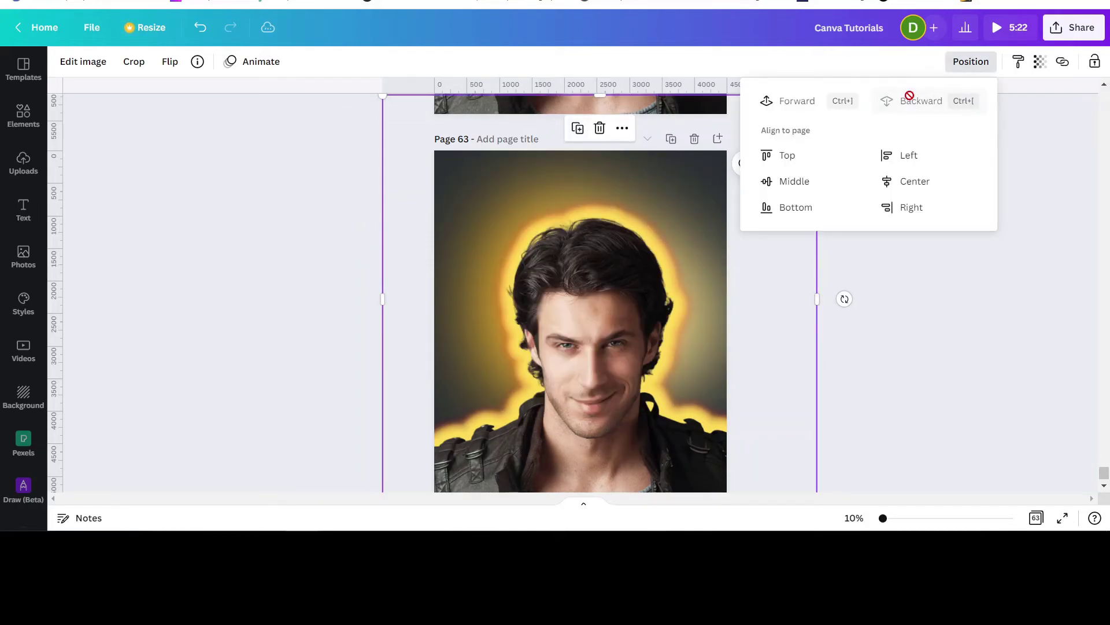
click(906, 340)
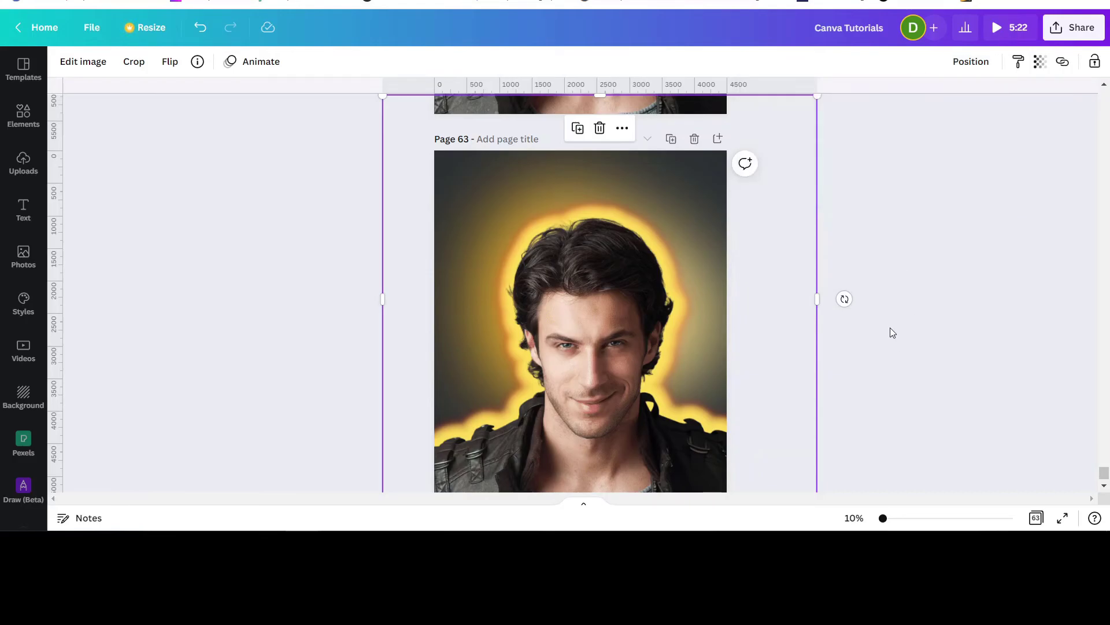
Step: Compare the outline and background glow on page 63 with the finished example on page 62
scroll(891, 183, up, 4)
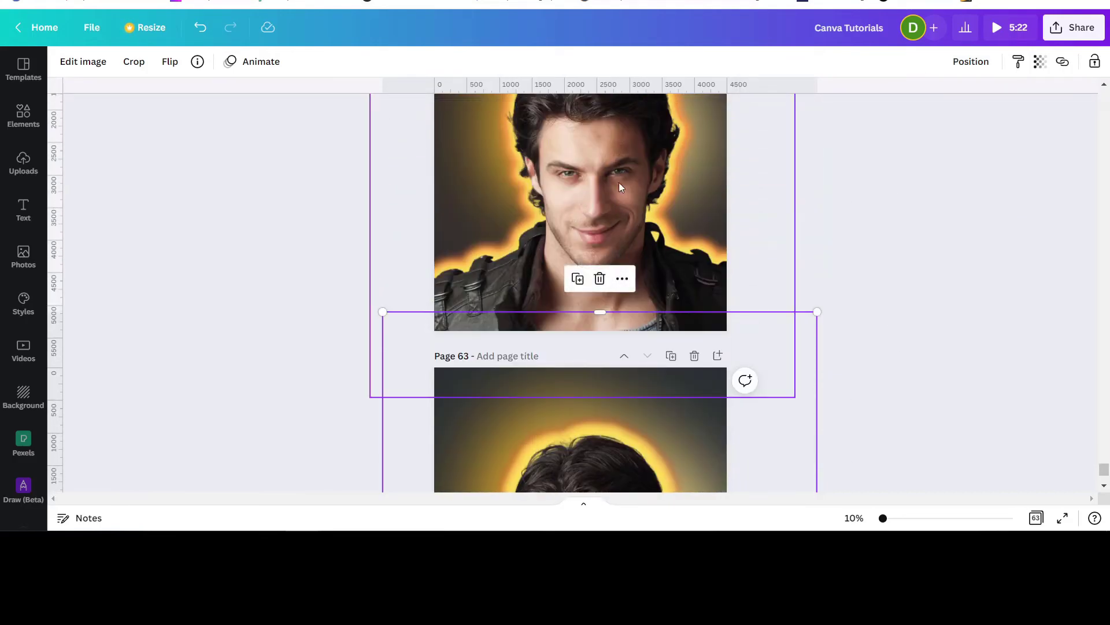
scroll(837, 255, up, 3)
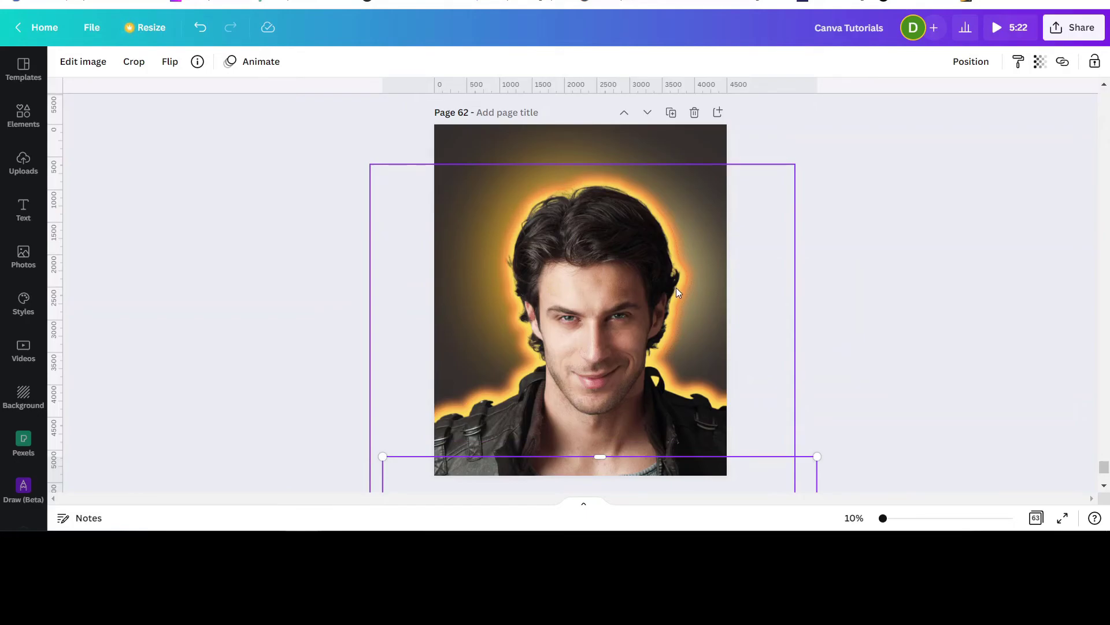
scroll(676, 287, down, 3)
scroll(671, 285, down, 2)
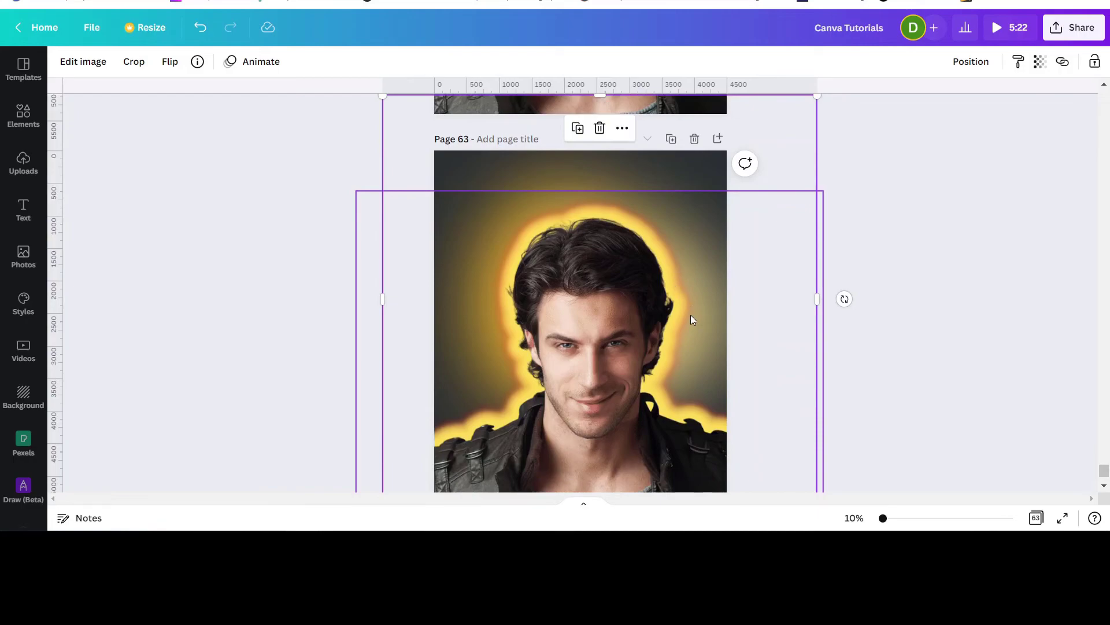
click(881, 267)
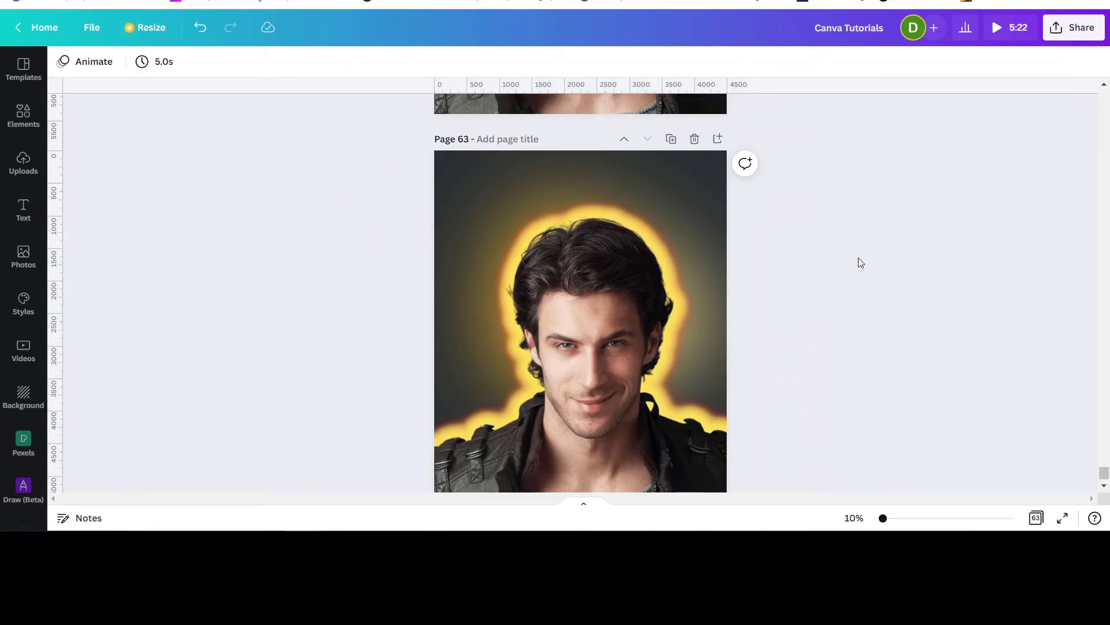
scroll(814, 261, up, 5)
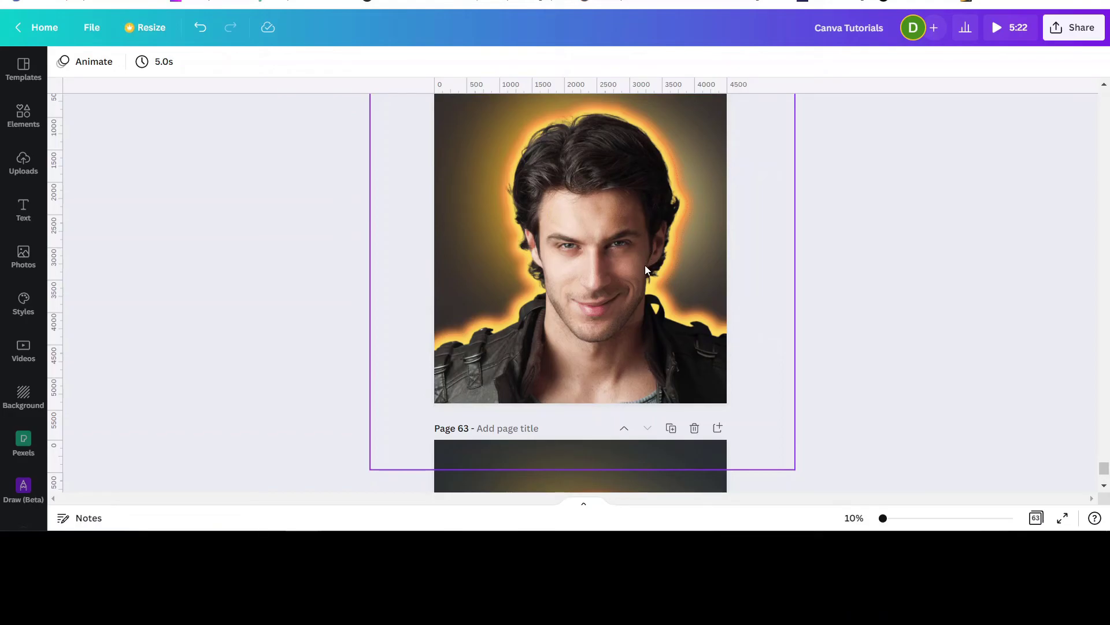
scroll(832, 316, down, 5)
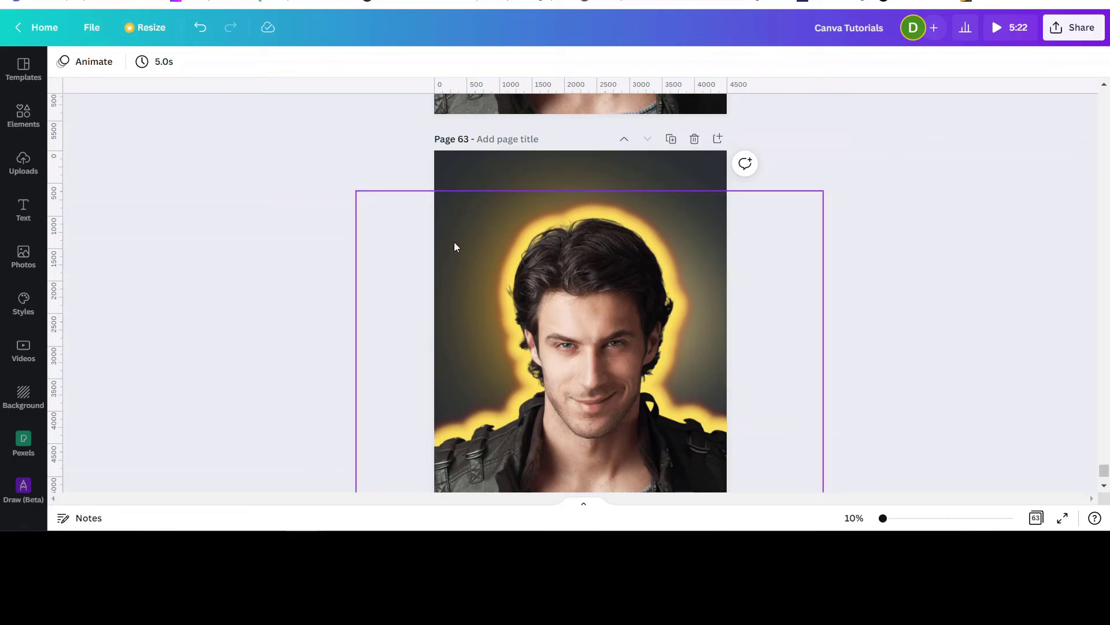
scroll(867, 322, up, 5)
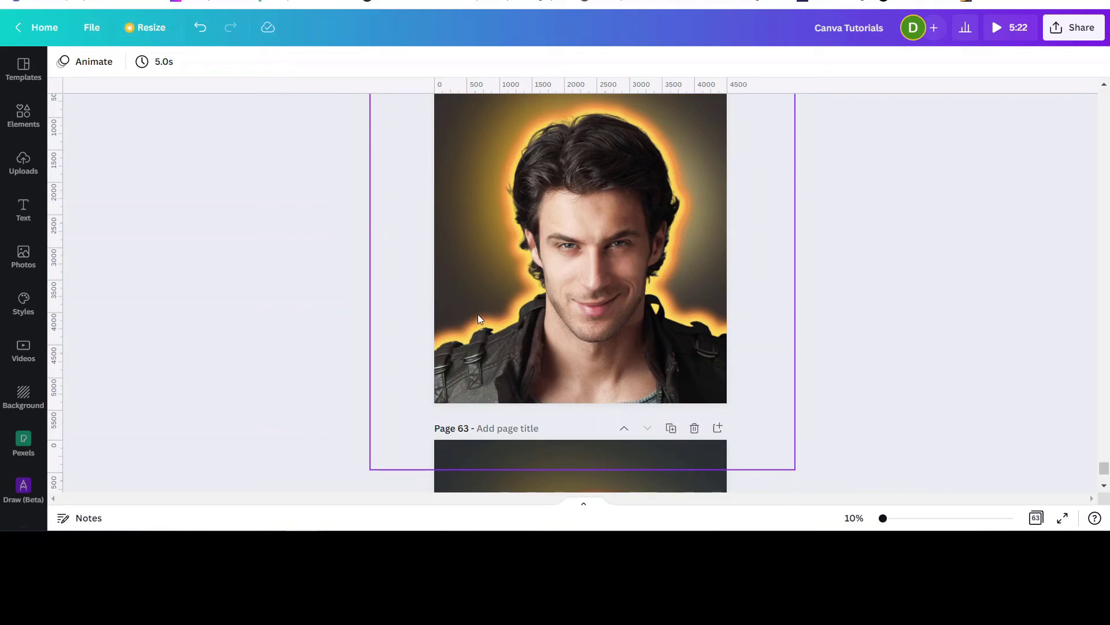
scroll(566, 267, down, 3)
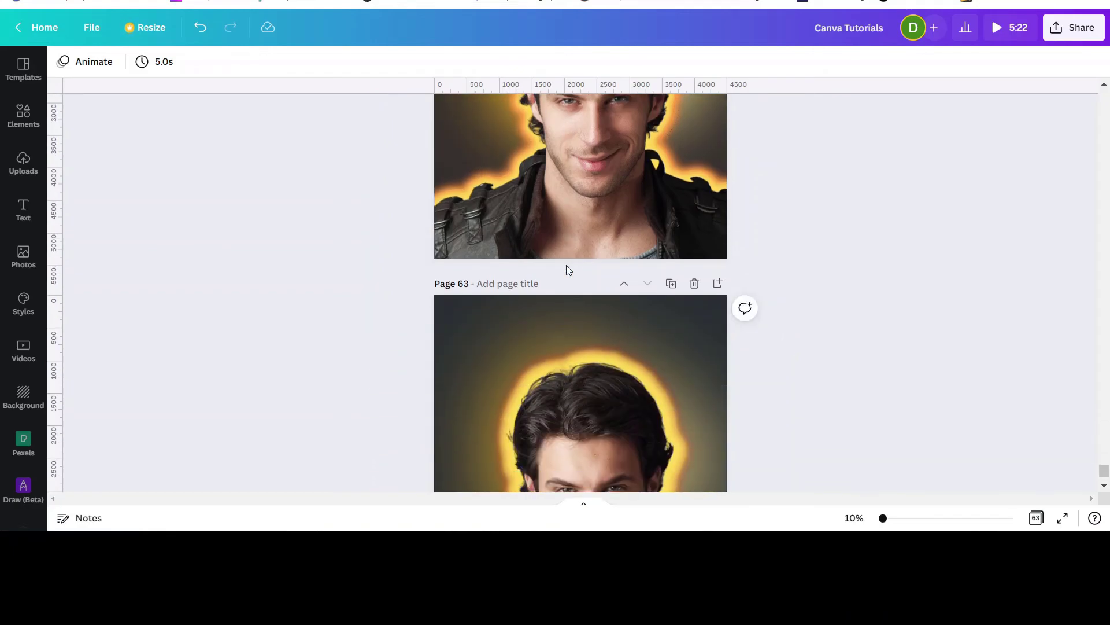
scroll(567, 267, down, 3)
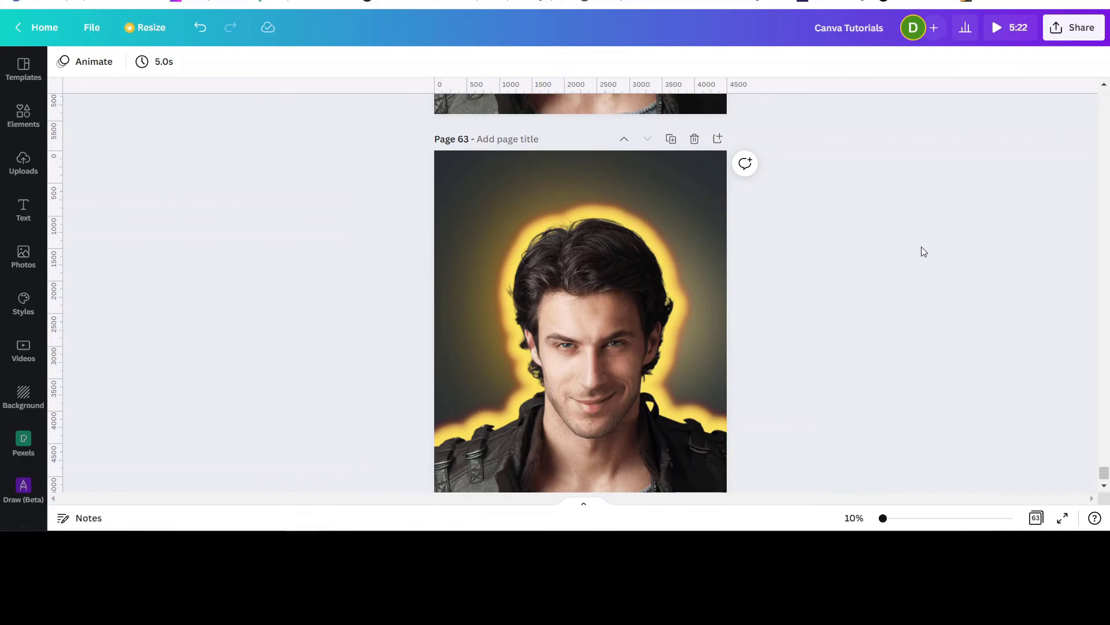
scroll(796, 261, down, 2)
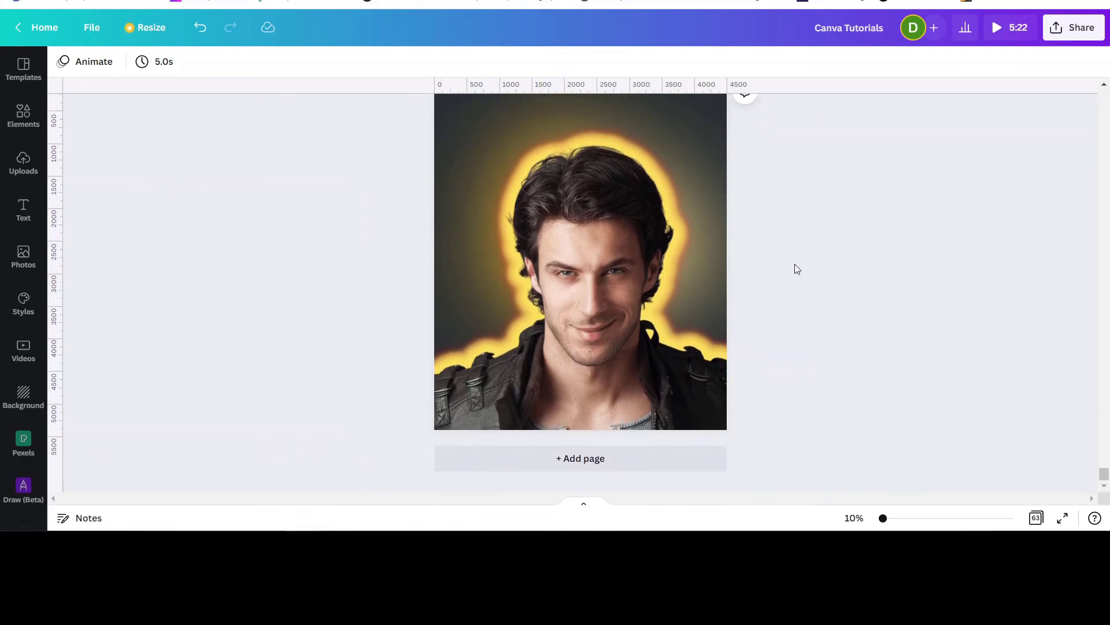
scroll(794, 265, up, 2)
scroll(794, 264, down, 2)
scroll(800, 130, up, 5)
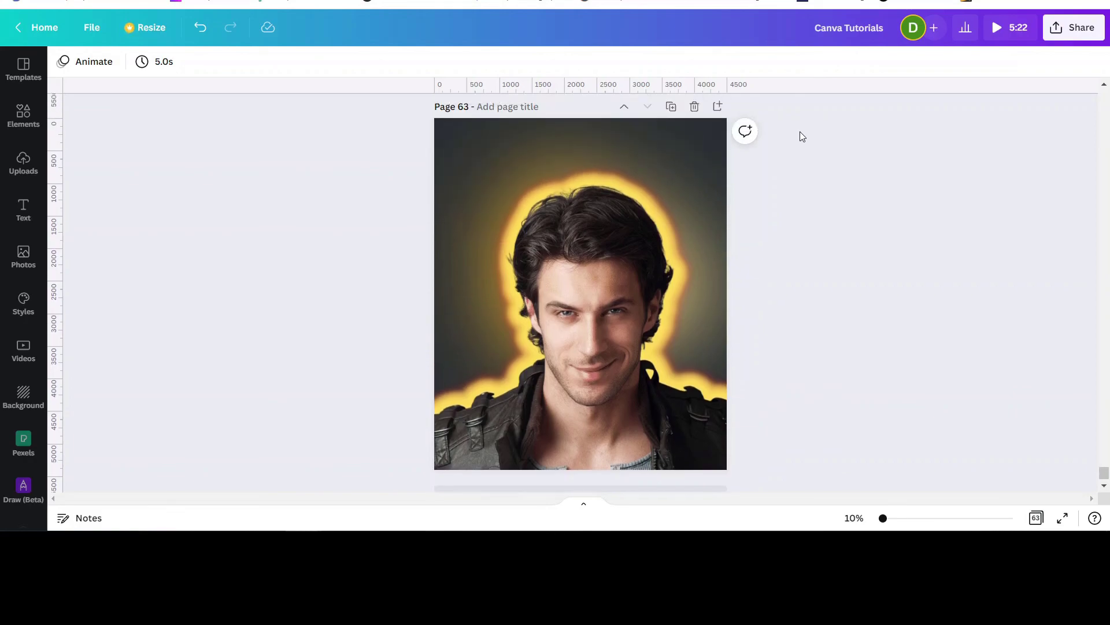
scroll(799, 135, down, 5)
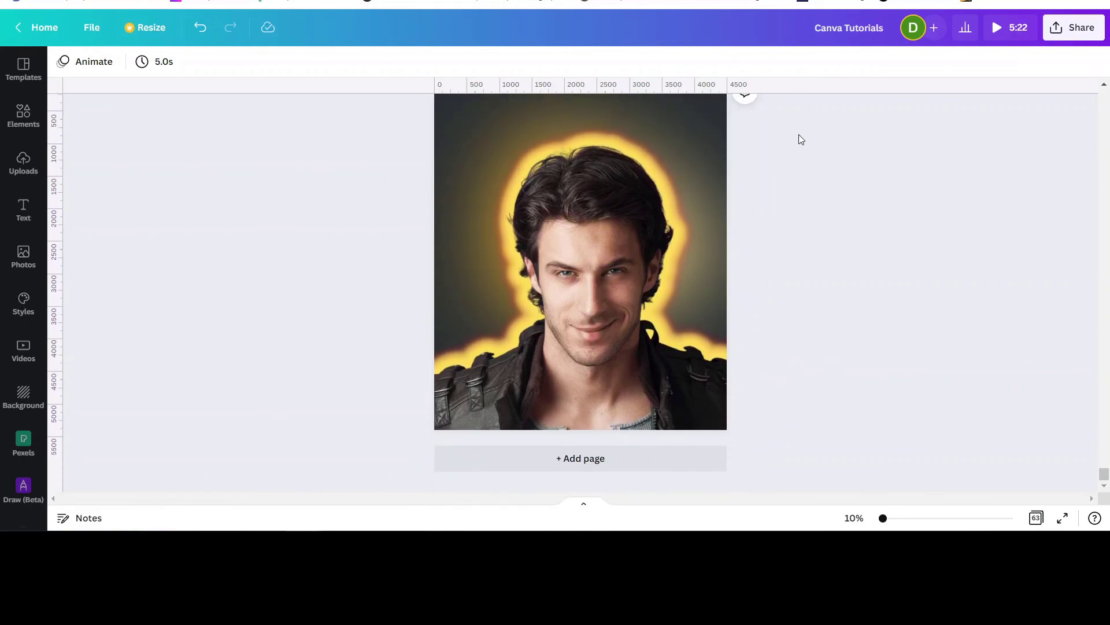